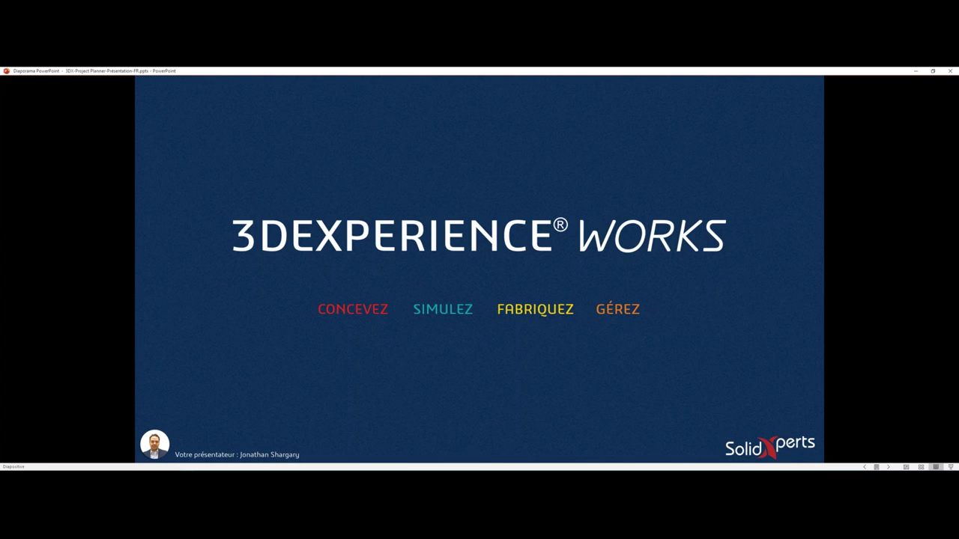
- Advance the slideshow from the 3DEXPERIENCE WORKS title slide to slide 4, the presenter's introduction
{"action": "key", "text": "Right"}
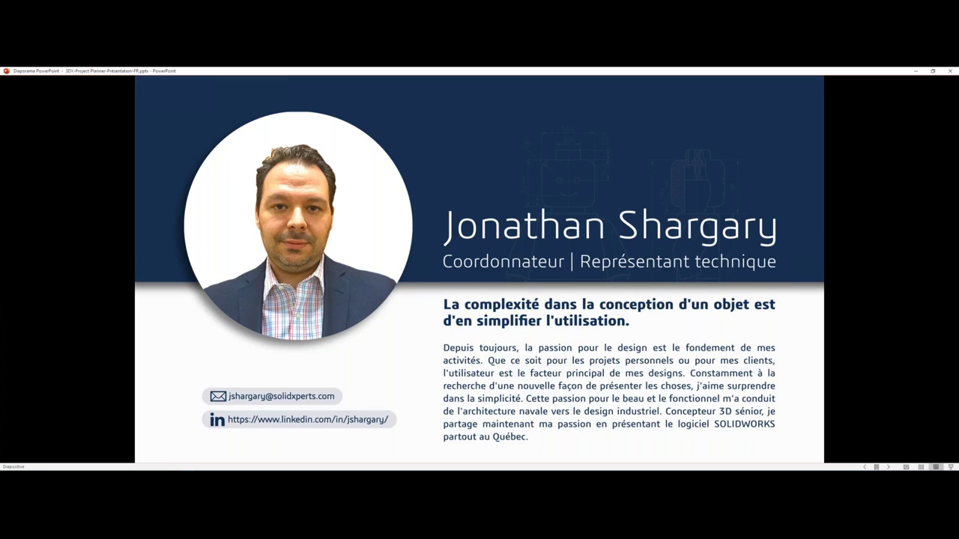
- Show the monitor-and-cloud slide with dashed frames, the desktop APPS list and the APPS + SERVICES + CONTENU cloud list
{"action": "key", "text": "Right"}
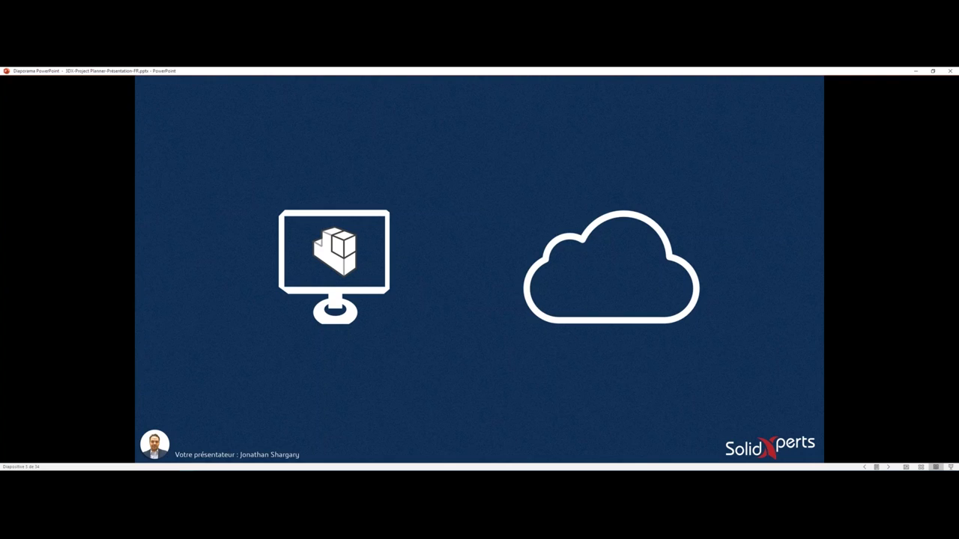
{"action": "key", "text": "Right"}
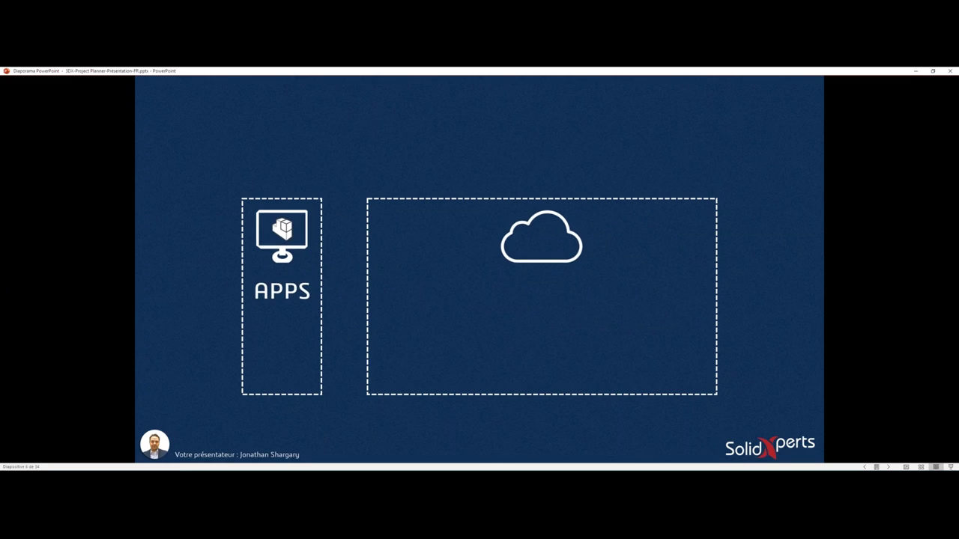
{"action": "key", "text": "Right"}
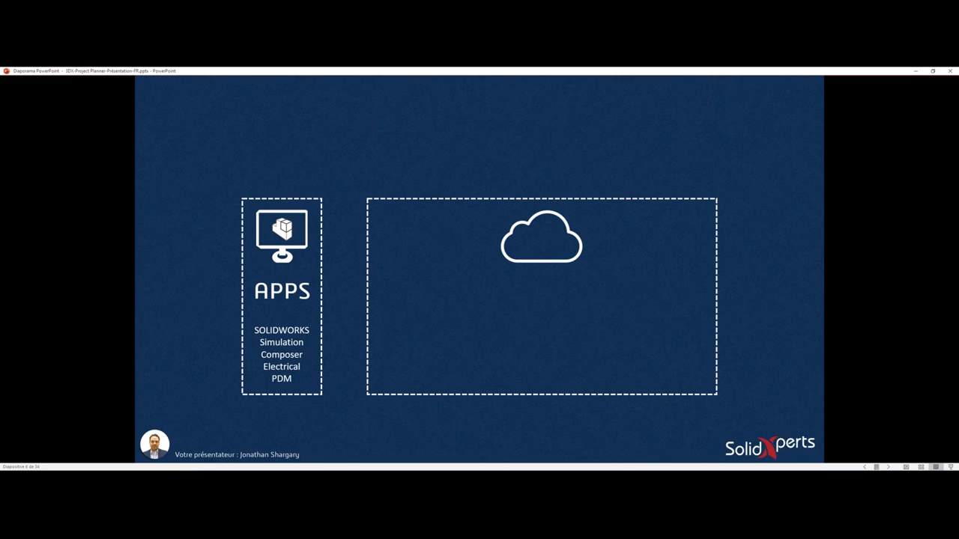
{"action": "key", "text": "Right"}
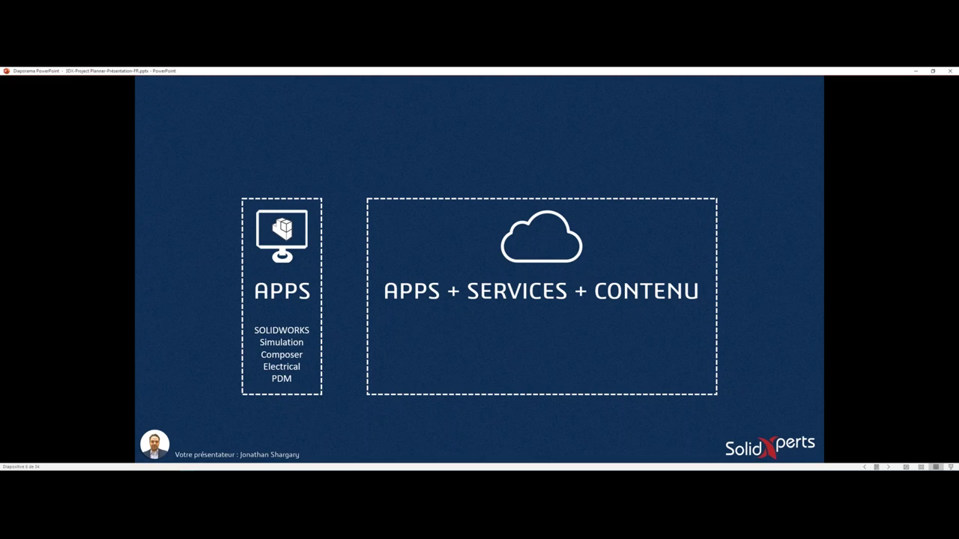
{"action": "key", "text": "Right"}
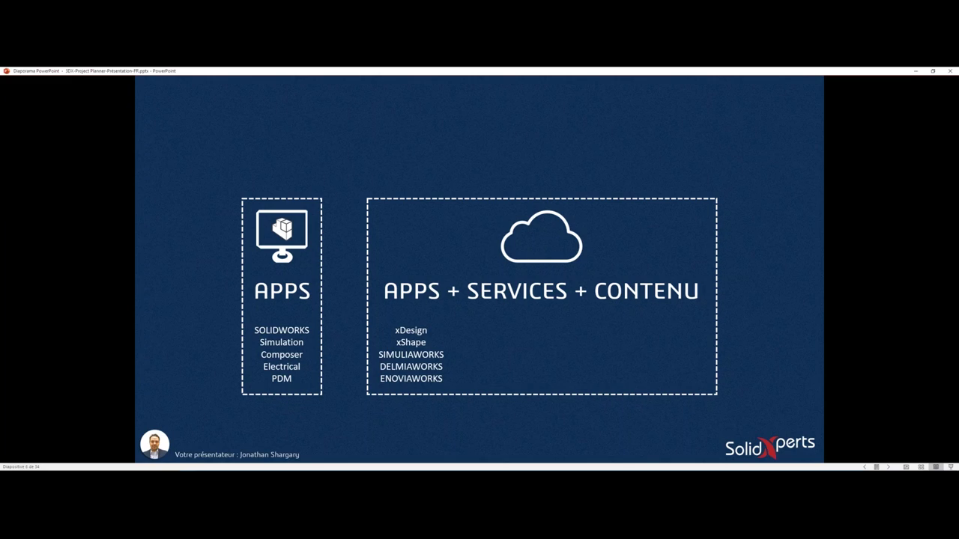
- Reveal the Marketplace Ingénierie/Make and PartSupply blocks, then advance to the SOLIDWORKS/SIMULIA/DELMIA/ENOVIA WORKS slide
{"action": "key", "text": "Right"}
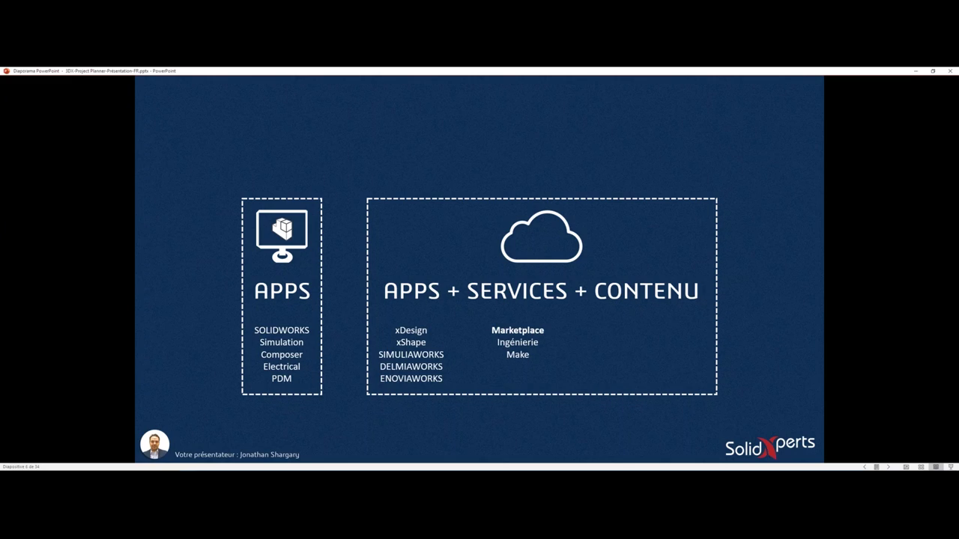
{"action": "key", "text": "Right"}
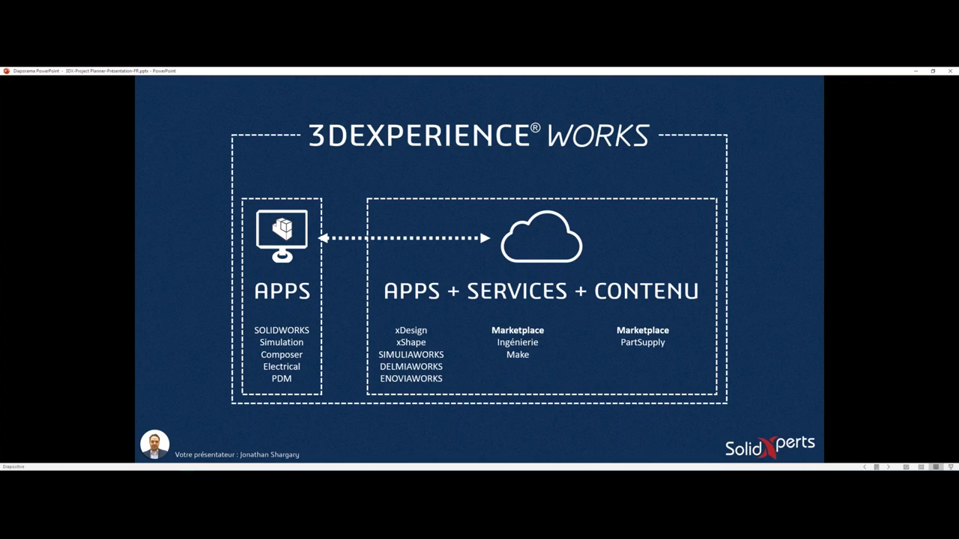
{"action": "key", "text": "Right"}
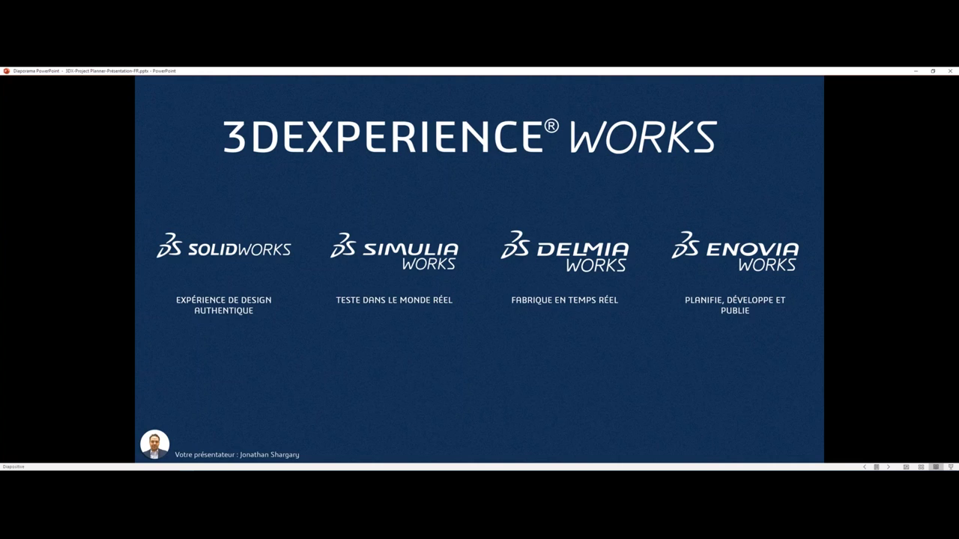
- Move the brand logos up and show the CONCEVEZ, SIMULEZ and FABRIQUEZ descriptions for SOLIDWORKS, SIMULIAWORKS and DELMIAWORKS
{"action": "key", "text": "Right"}
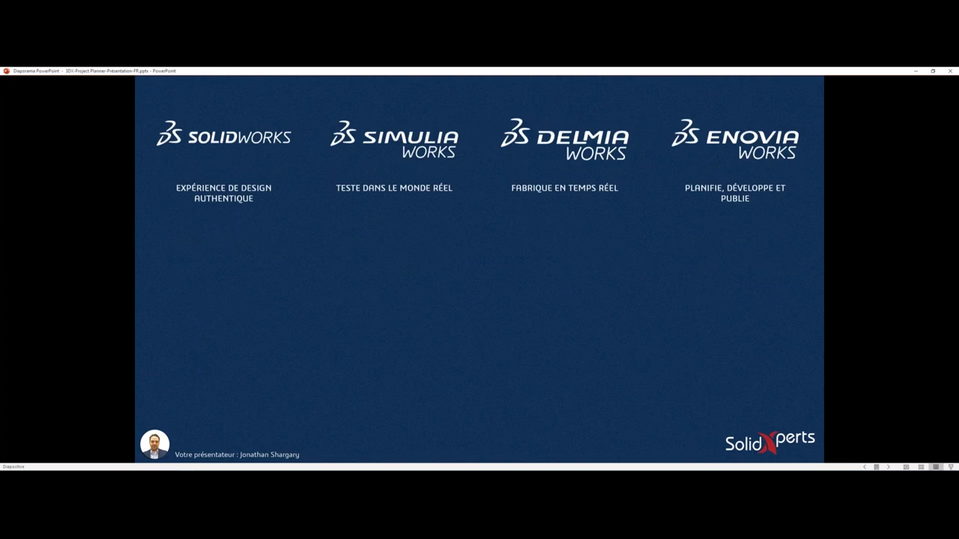
{"action": "key", "text": "Right"}
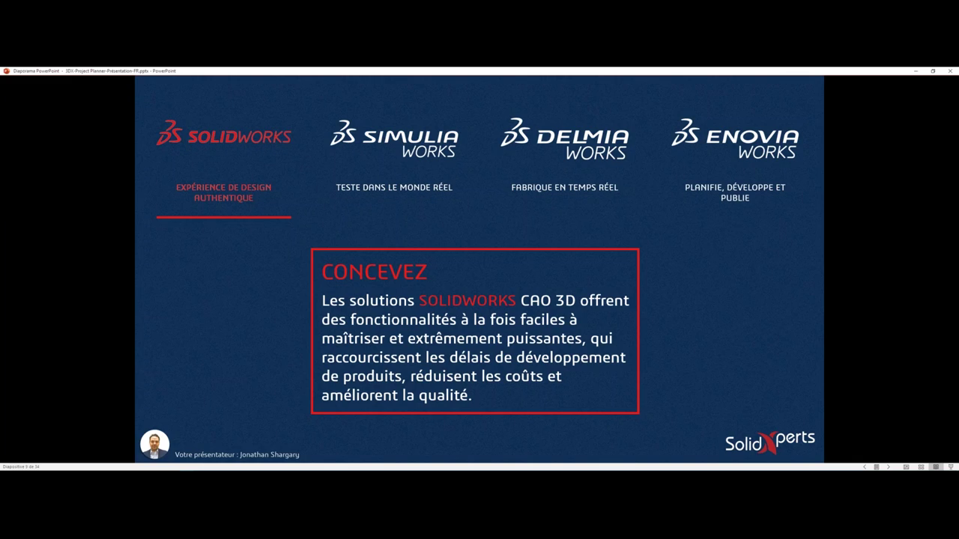
{"action": "key", "text": "Right"}
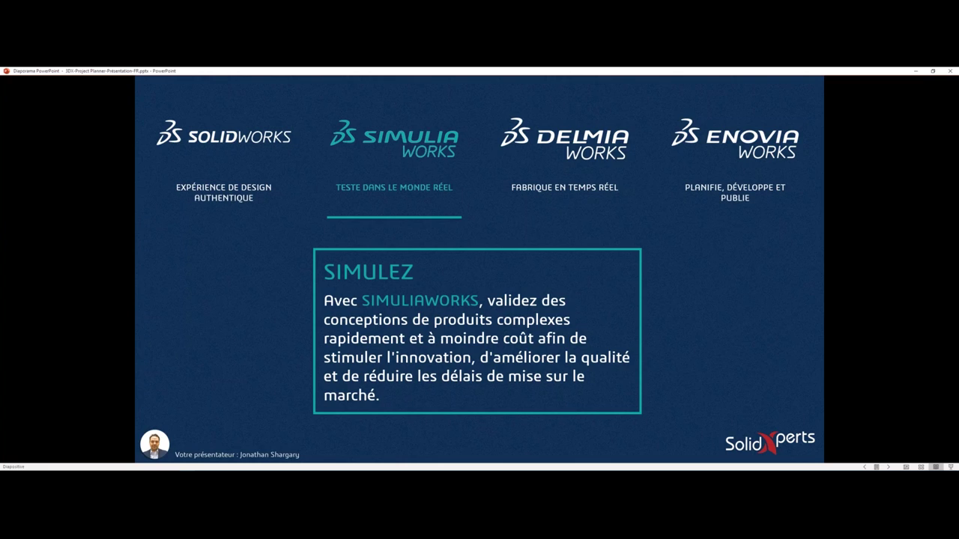
{"action": "key", "text": "Right"}
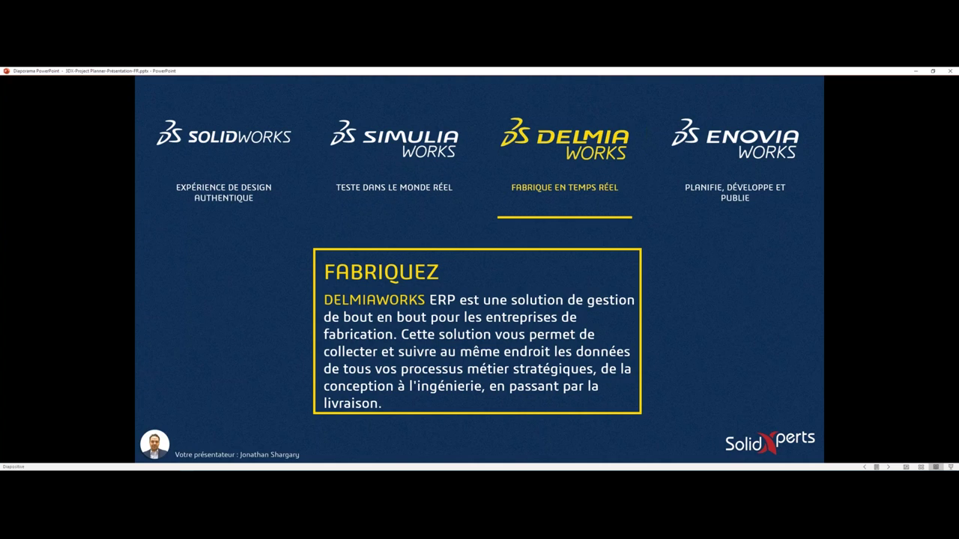
- Show the ENOVIAWORKS GÉREZ description, then advance to slide 13's role wheel around the 3DEXPERIENCE compass
{"action": "key", "text": "Right"}
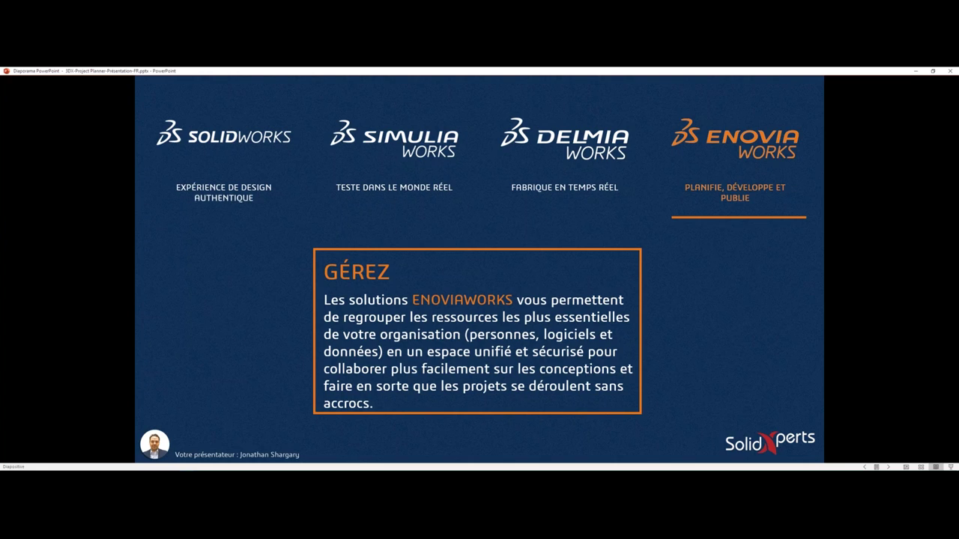
{"action": "key", "text": "Right"}
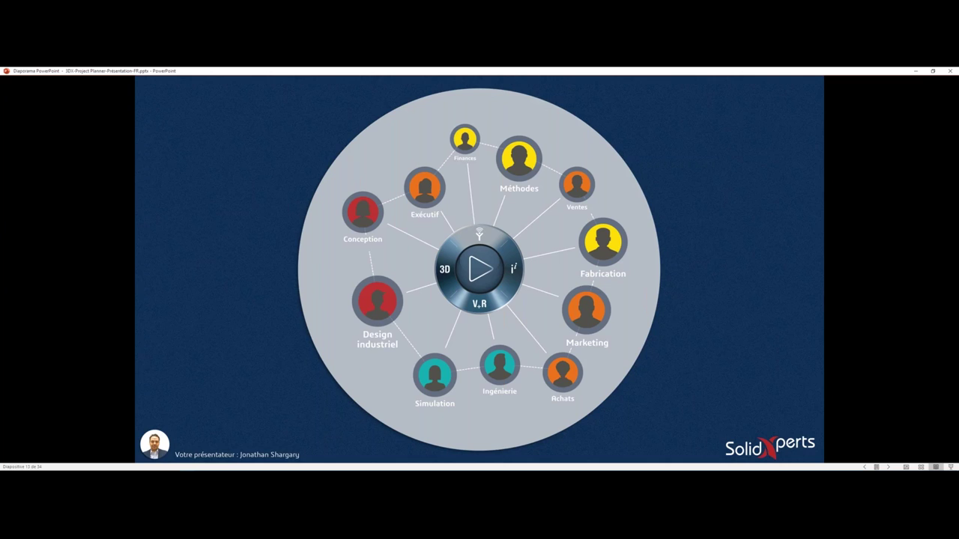
- On slide 14 Rôles, frame Design industriel, reveal its apps through SOLIDWORKS 3D Sculptor, then outline Marketing
{"action": "key", "text": "Right"}
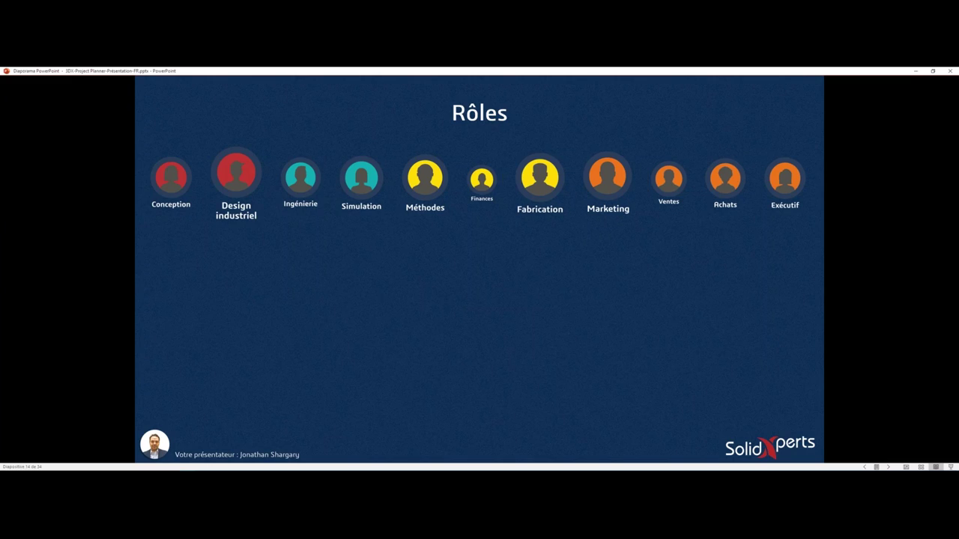
{"action": "key", "text": "Right"}
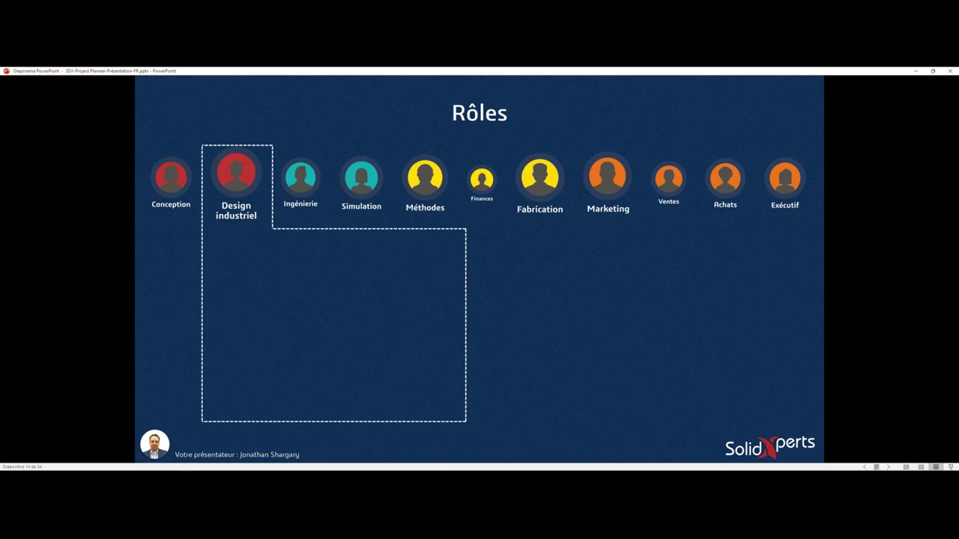
{"action": "key", "text": "Right"}
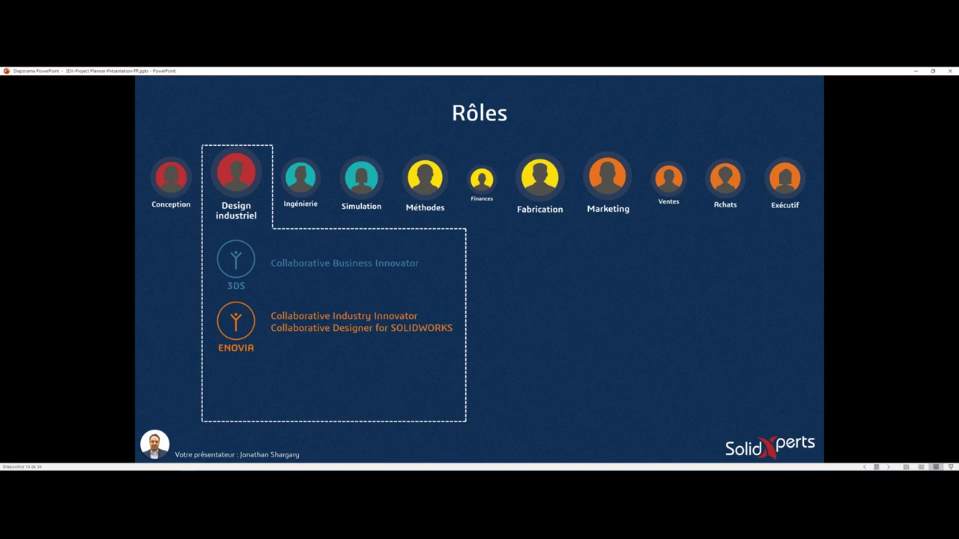
{"action": "key", "text": "Right"}
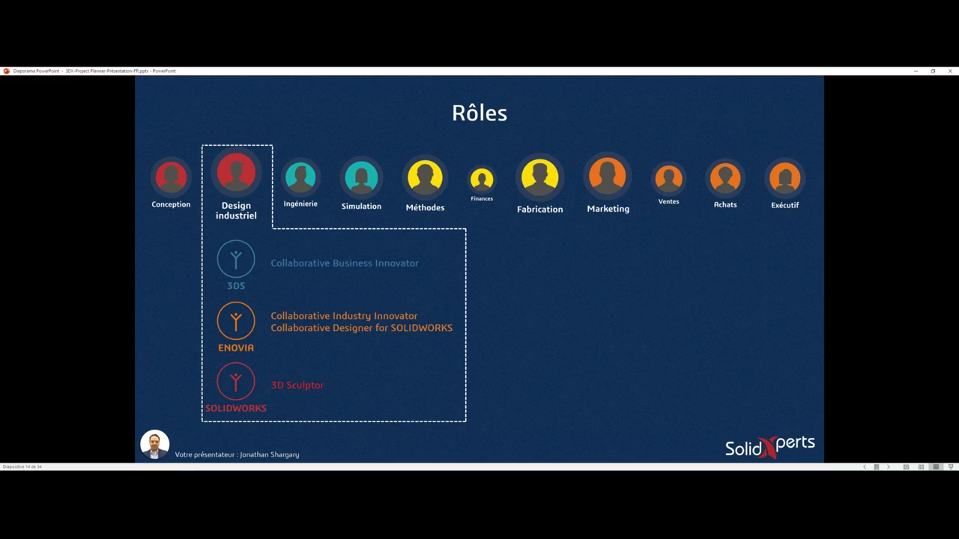
{"action": "key", "text": "Right"}
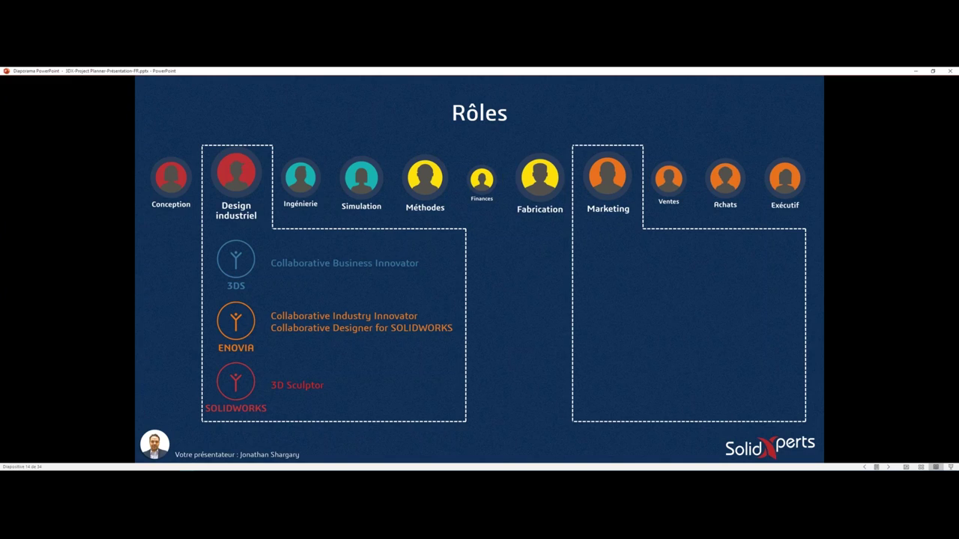
- Reveal Marketing's 3DS Collaborative Business Innovator, ENOVIA Project Planner and NETVIBES Social Business Analyst, then reach slide 15
{"action": "key", "text": "Right"}
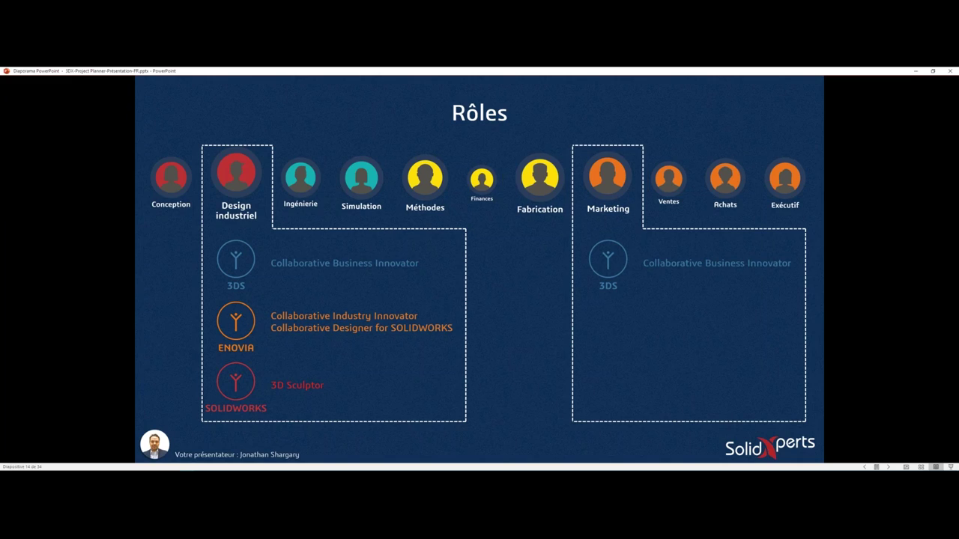
{"action": "key", "text": "Right"}
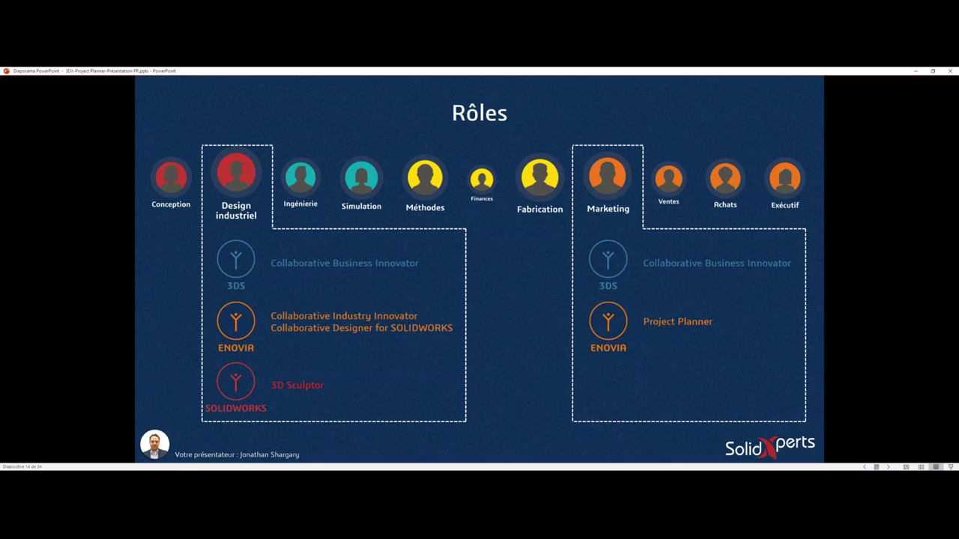
{"action": "key", "text": "space"}
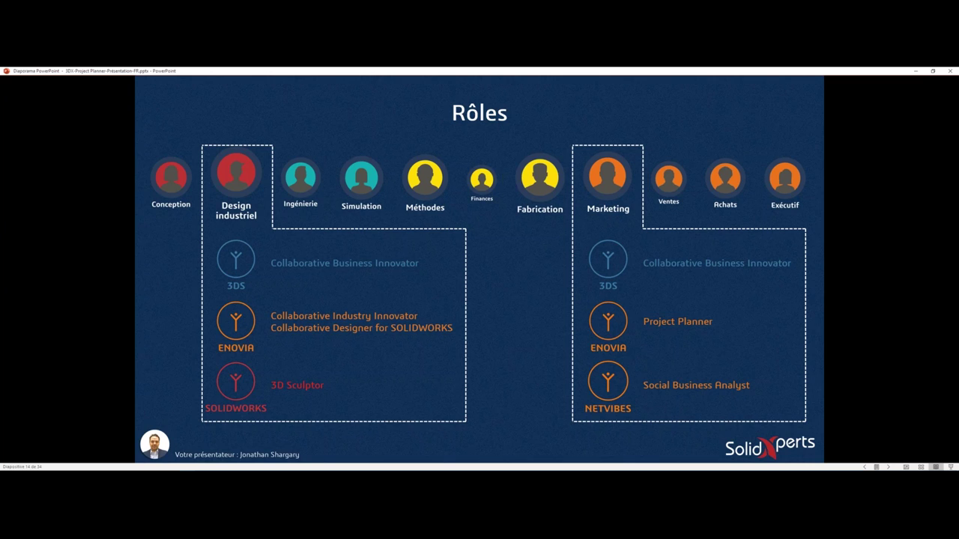
{"action": "key", "text": "Right"}
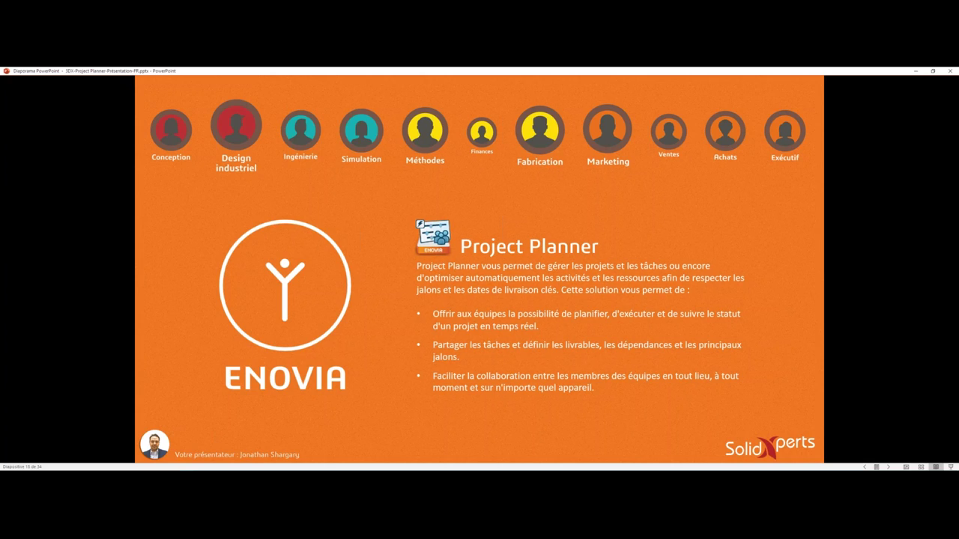
- Advance to the agenda slide with 3DSwym, Project Planner, Collaboration Designer for SOLIDWORKS and Gestion des problèmes tiles
{"action": "key", "text": "Right"}
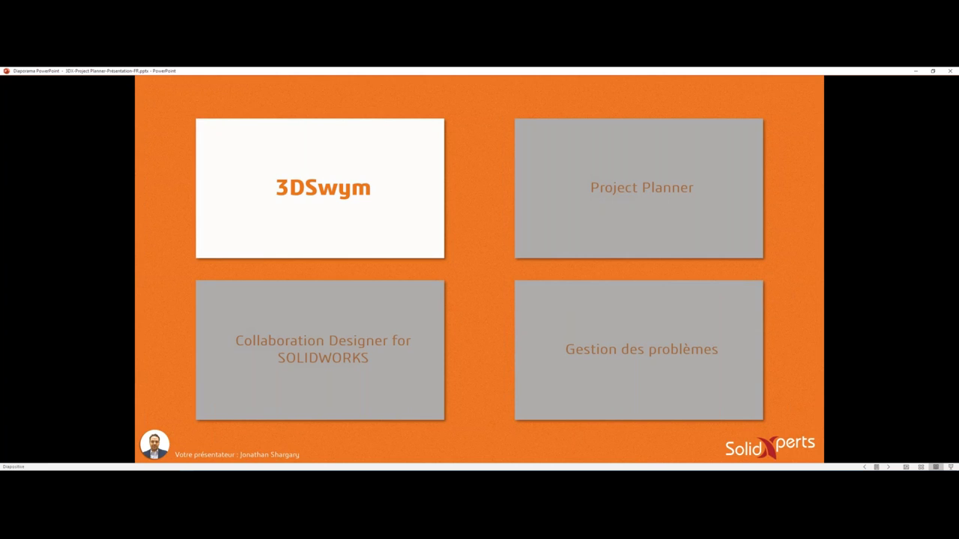
- Advance to the 3DSwym slide showing the Affaires, Projets and Produits triangle
{"action": "key", "text": "Right"}
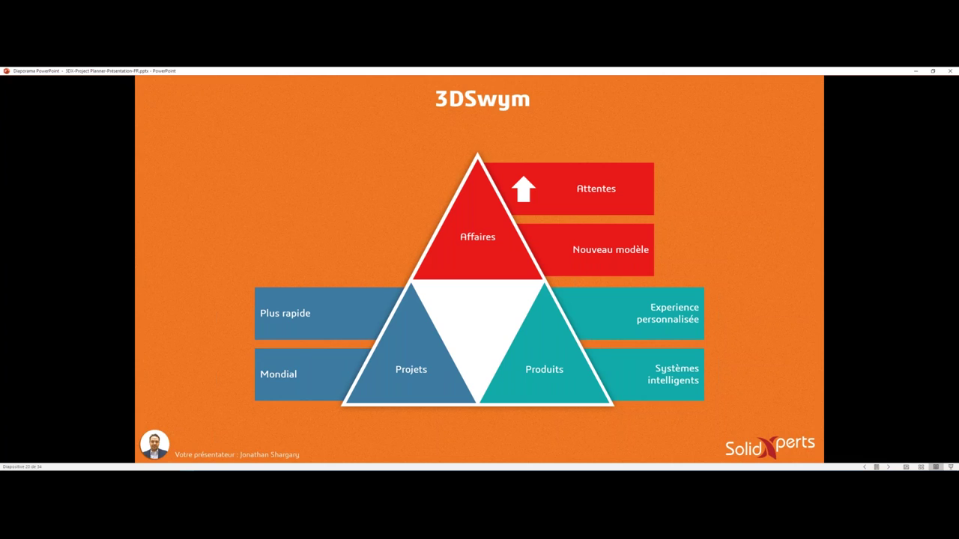
- Switch to the Webinaire 3DX - Design Review window showing the Scooter de montagne community feed
{"action": "key", "text": "super+Tab"}
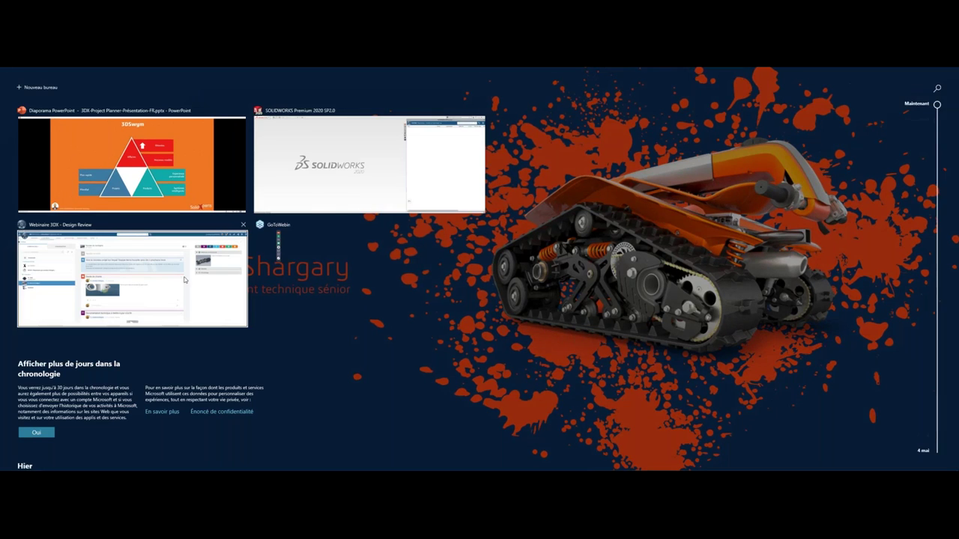
{"action": "left_click", "coordinate": [217, 263]}
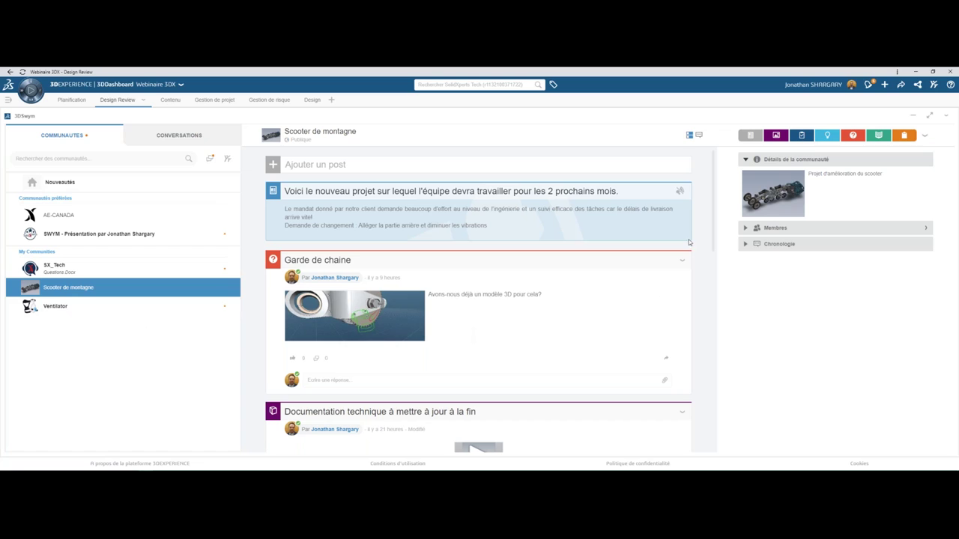
- Glance at the received 3D models post, then open the Allègement du scooter idea in detail
{"action": "left_click_drag", "start_coordinate": [712, 190], "coordinate": [710, 387]}
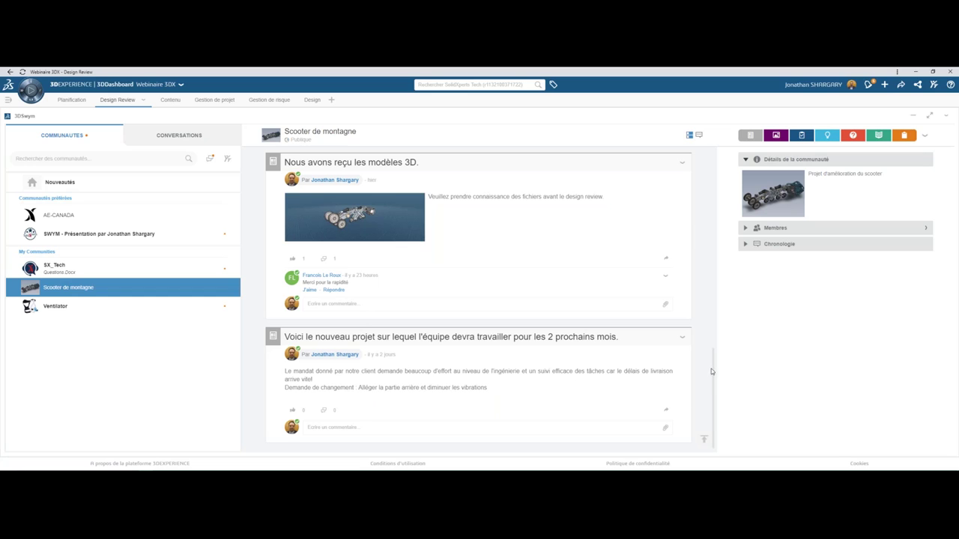
{"action": "scroll", "coordinate": [710, 369], "scroll_direction": "up", "scroll_amount": 3}
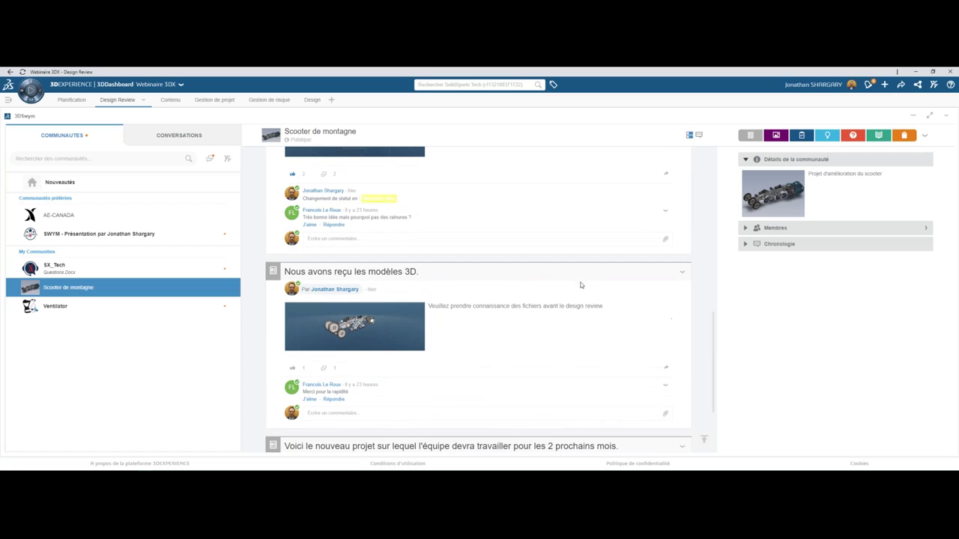
{"action": "left_click", "coordinate": [480, 310]}
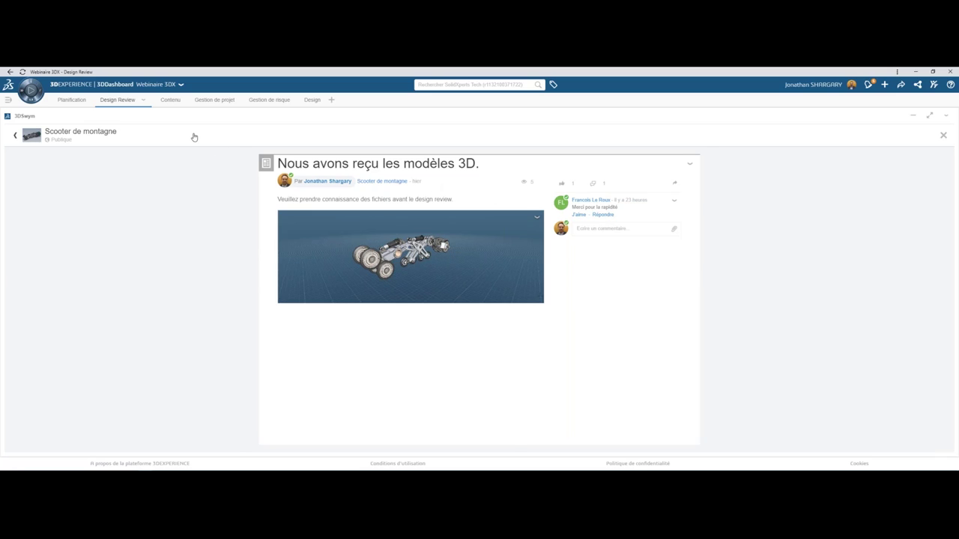
{"action": "left_click", "coordinate": [193, 137]}
{"action": "scroll", "coordinate": [278, 271], "scroll_direction": "up", "scroll_amount": 2}
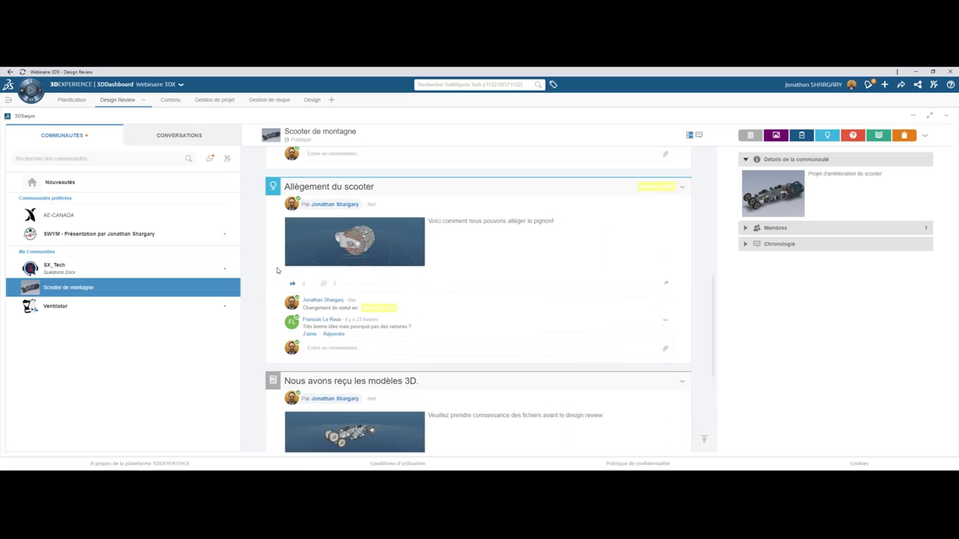
{"action": "left_click", "coordinate": [492, 238]}
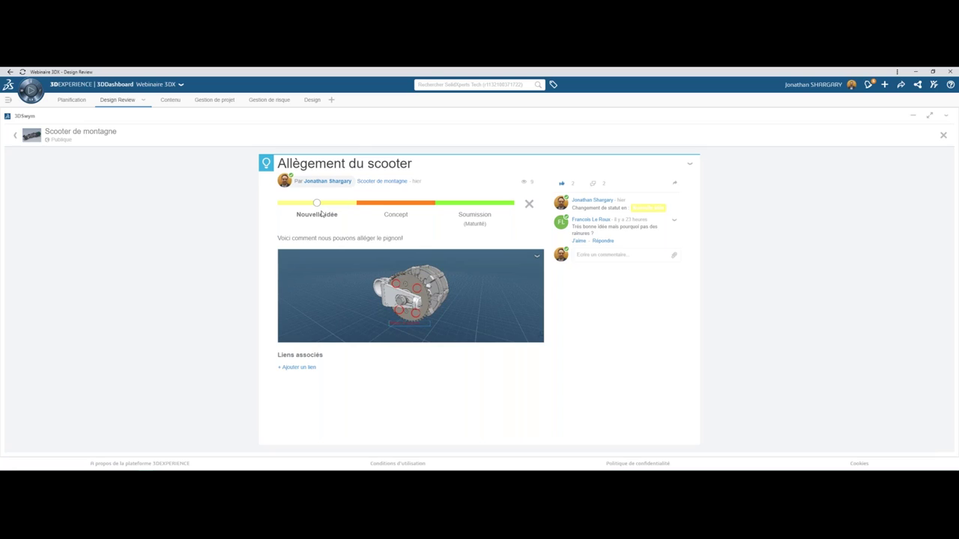
- Move the Allègement du scooter idea to Concept with the note 'Je m'en occupe', then close it
{"action": "left_click", "coordinate": [391, 204]}
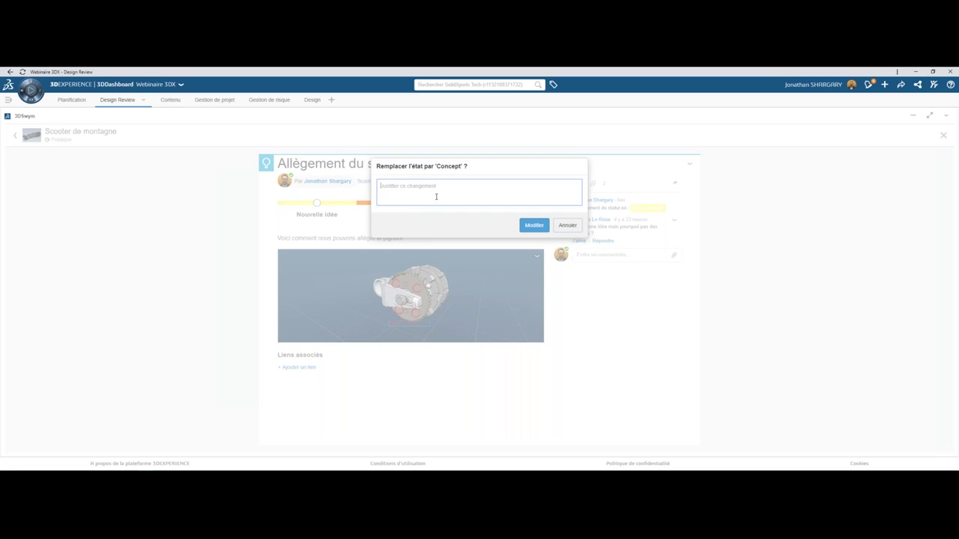
{"action": "type", "text": "Je m'en occupe"}
{"action": "left_click", "coordinate": [532, 225]}
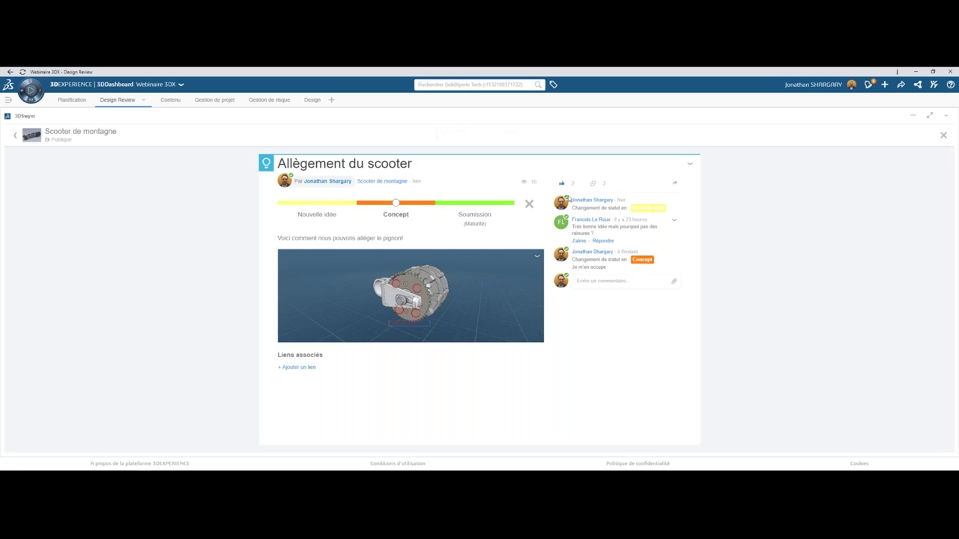
{"action": "left_click", "coordinate": [317, 132]}
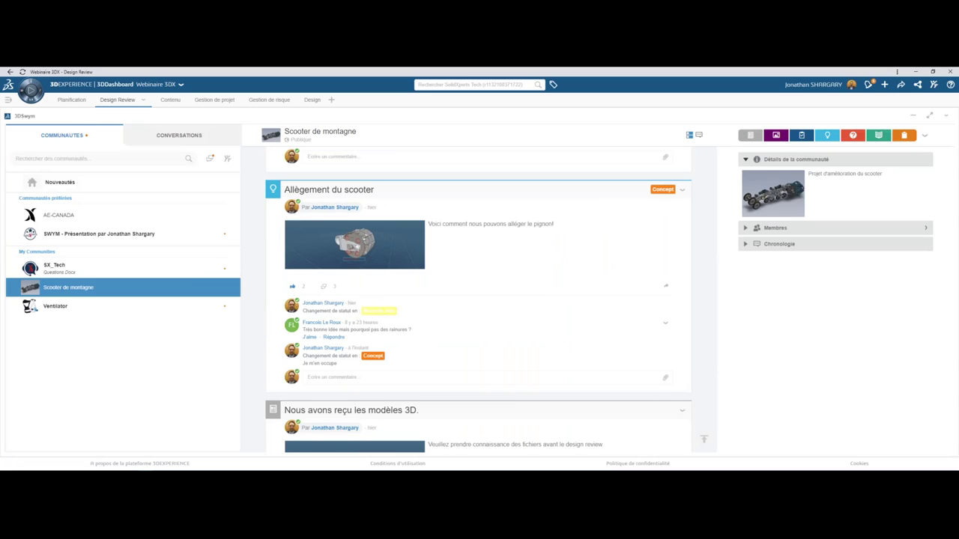
{"action": "scroll", "coordinate": [257, 234], "scroll_direction": "up", "scroll_amount": 2}
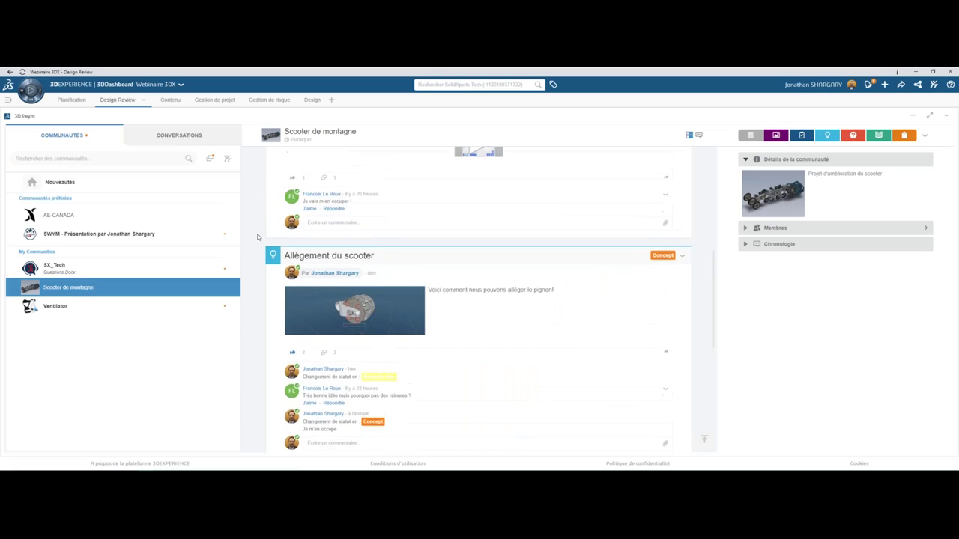
{"action": "scroll", "coordinate": [257, 235], "scroll_direction": "up", "scroll_amount": 2}
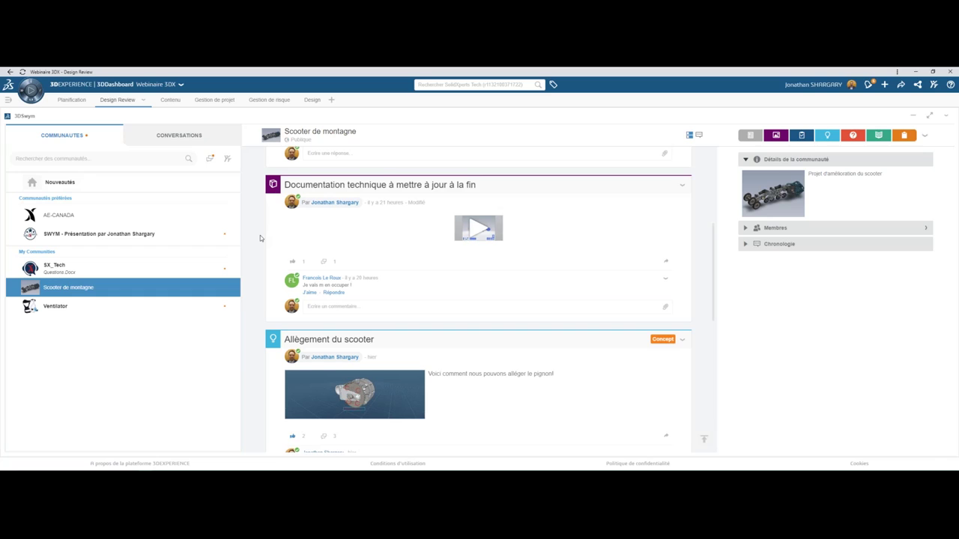
{"action": "scroll", "coordinate": [260, 237], "scroll_direction": "up", "scroll_amount": 1}
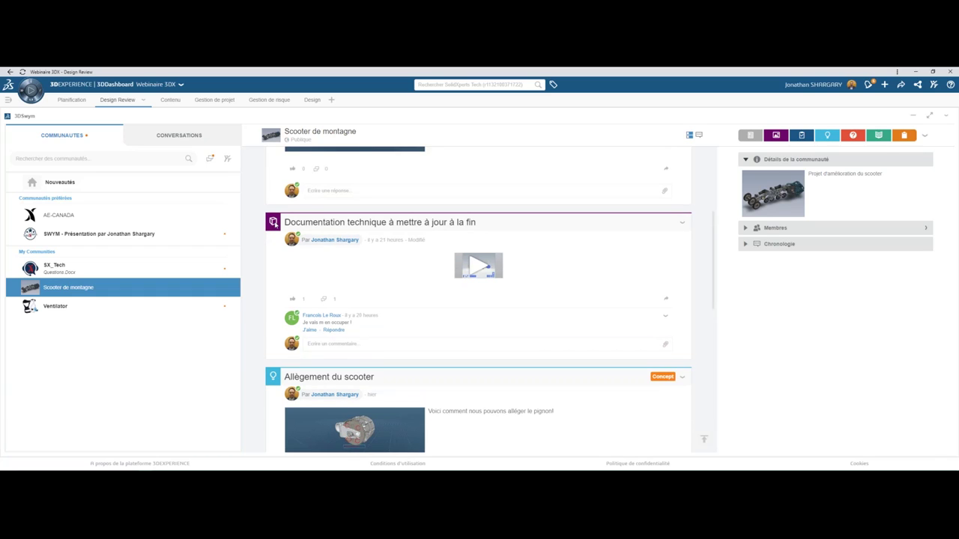
{"action": "scroll", "coordinate": [275, 224], "scroll_direction": "up", "scroll_amount": 2}
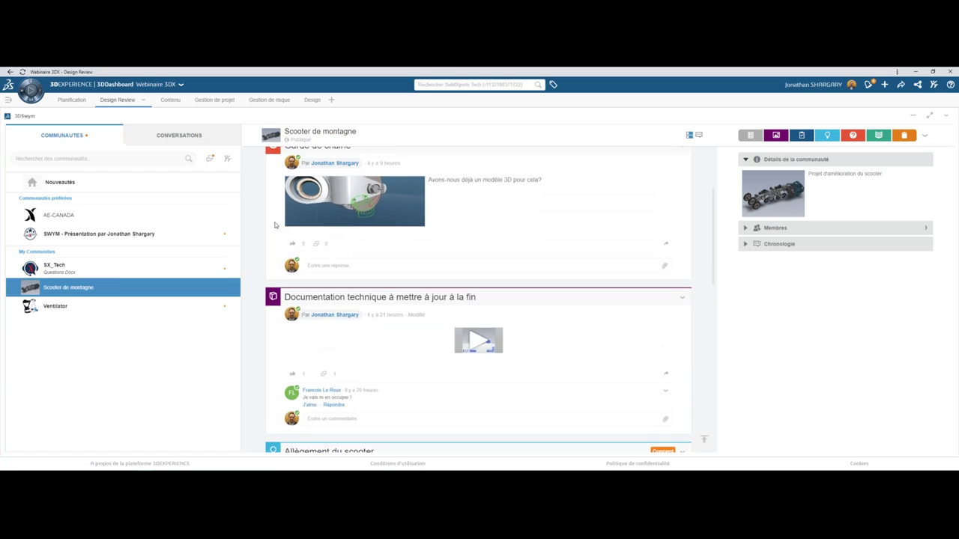
{"action": "scroll", "coordinate": [275, 225], "scroll_direction": "up", "scroll_amount": 1}
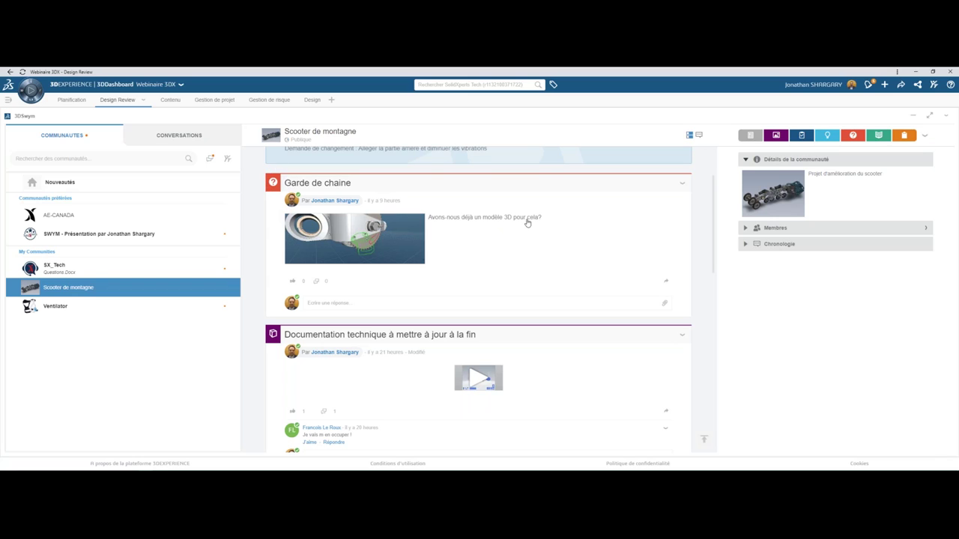
{"action": "left_click", "coordinate": [406, 250]}
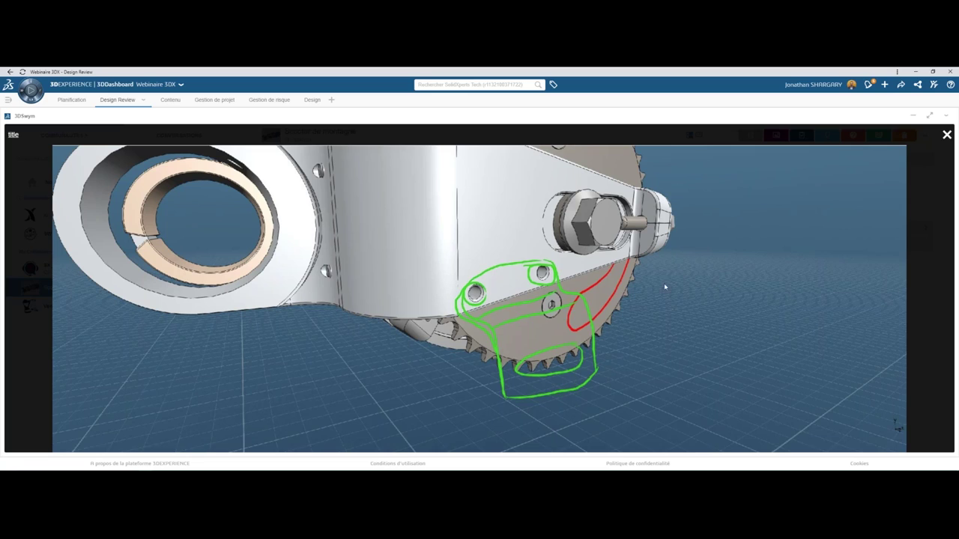
{"action": "left_click", "coordinate": [946, 135]}
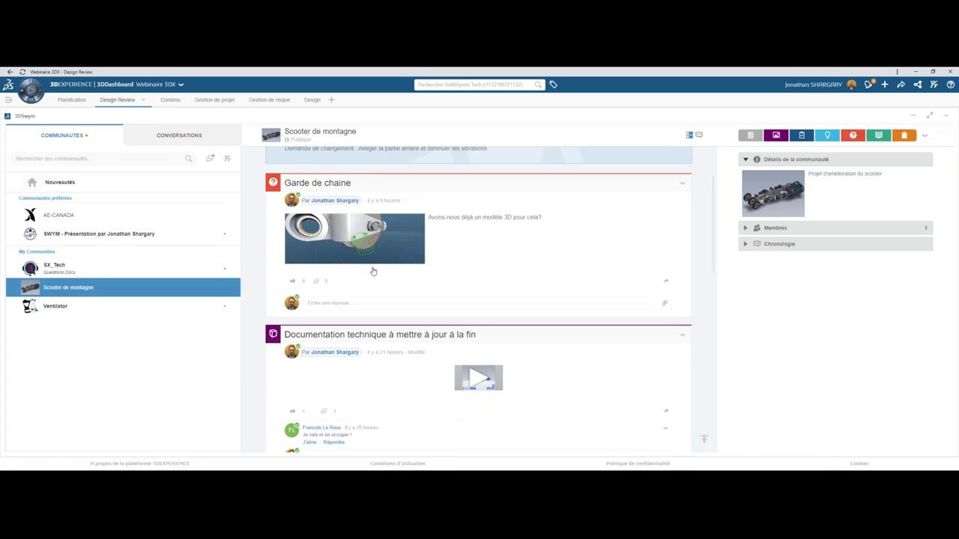
{"action": "scroll", "coordinate": [249, 281], "scroll_direction": "up", "scroll_amount": 2}
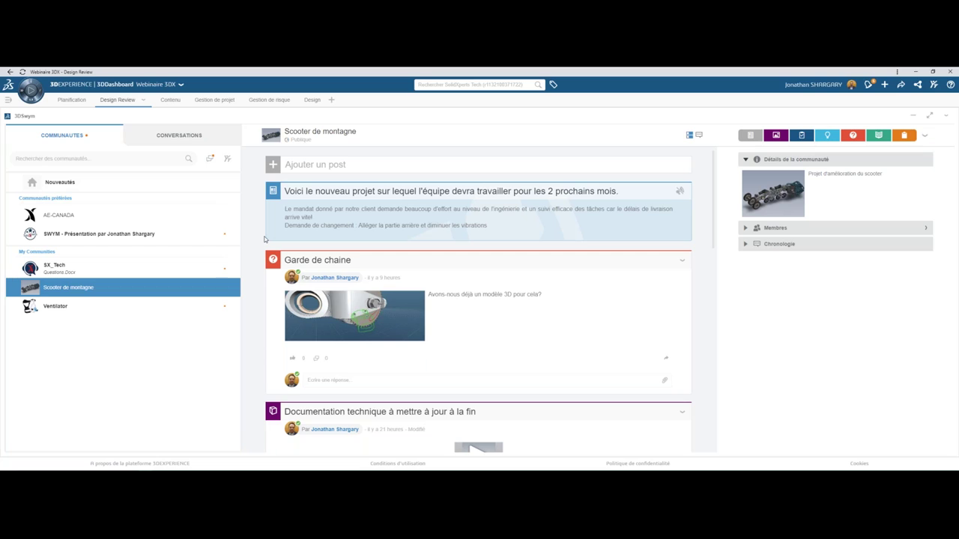
- On the Contenu page, load 3DX-10000239(Default) into the 3DPlay viewer and rotate it
{"action": "left_click", "coordinate": [170, 100]}
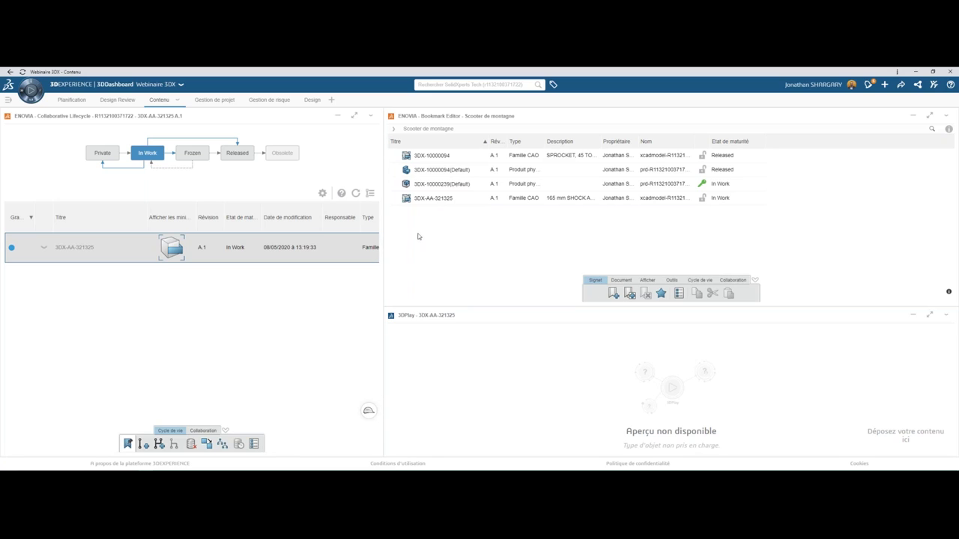
{"action": "mouse_move", "coordinate": [433, 185]}
{"action": "left_mouse_down"}
{"action": "mouse_move", "coordinate": [396, 261]}
{"action": "mouse_move", "coordinate": [317, 303]}
{"action": "left_mouse_up"}
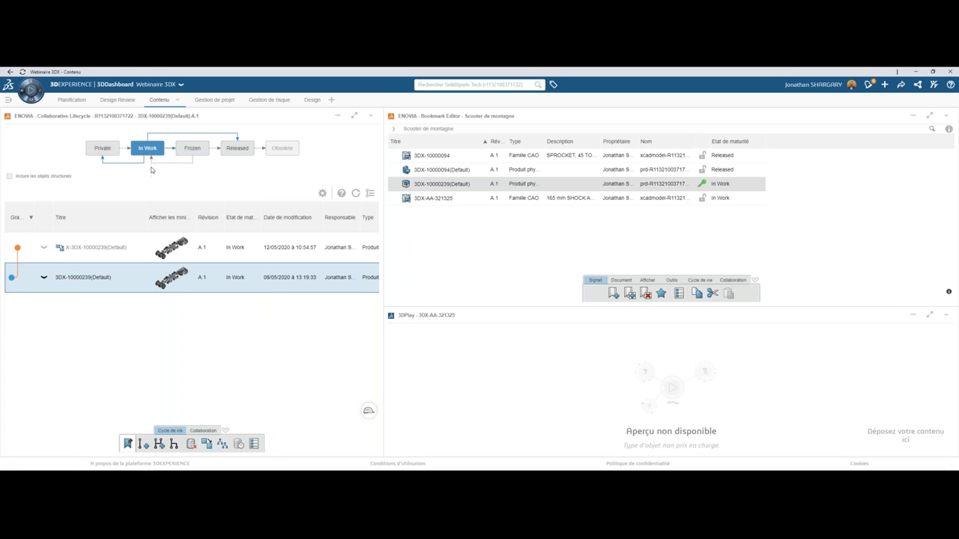
{"action": "left_click_drag", "start_coordinate": [189, 274], "coordinate": [475, 367]}
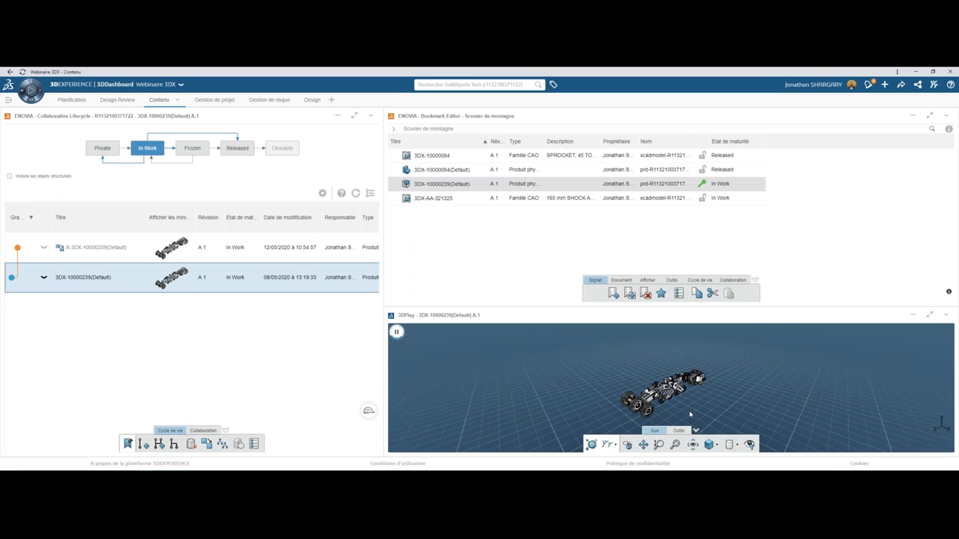
{"action": "left_click_drag", "start_coordinate": [690, 414], "coordinate": [674, 400]}
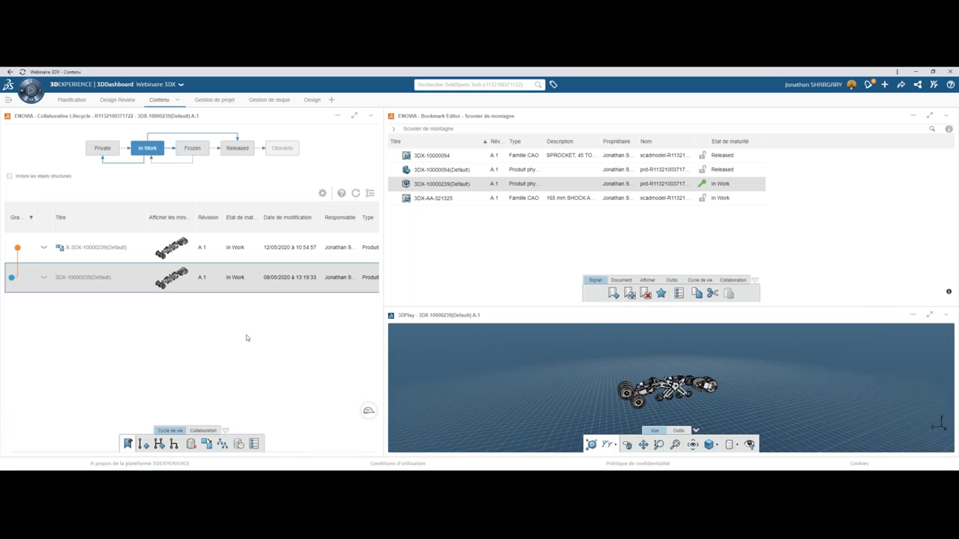
- Open 3DX-10000239(Default) in Relational Explorer
{"action": "left_click", "coordinate": [44, 279]}
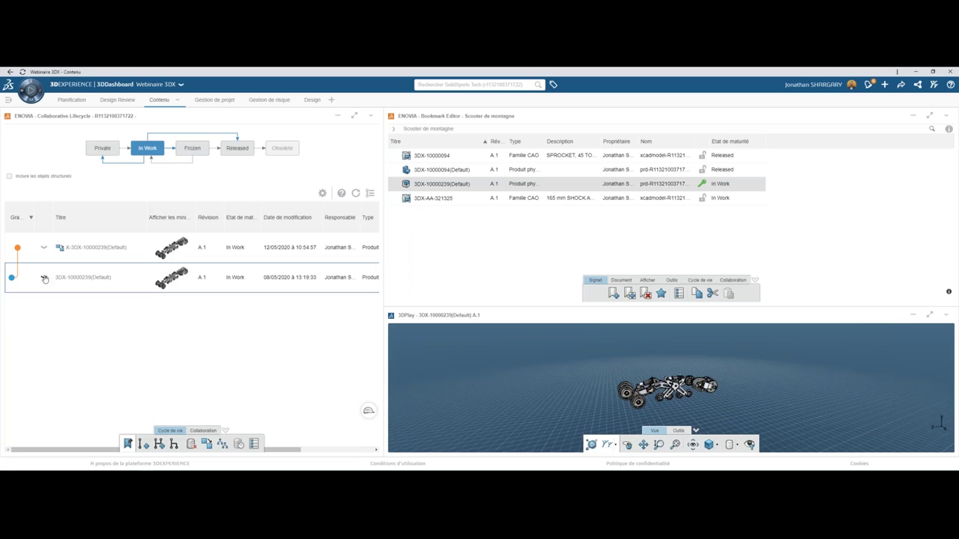
{"action": "left_click", "coordinate": [44, 279]}
{"action": "left_click", "coordinate": [85, 357]}
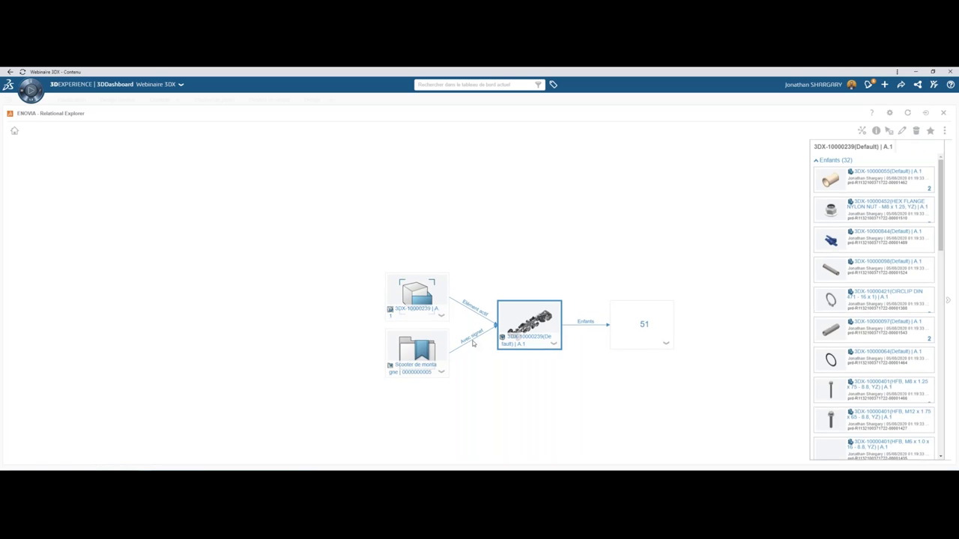
- Add 3DX-10000227 to the graph, expand its relations, then send sprocket 3DX-10000094 to SOLIDWORKS
{"action": "scroll", "coordinate": [877, 290], "scroll_direction": "down", "scroll_amount": 2}
{"action": "scroll", "coordinate": [876, 290], "scroll_direction": "down", "scroll_amount": 3}
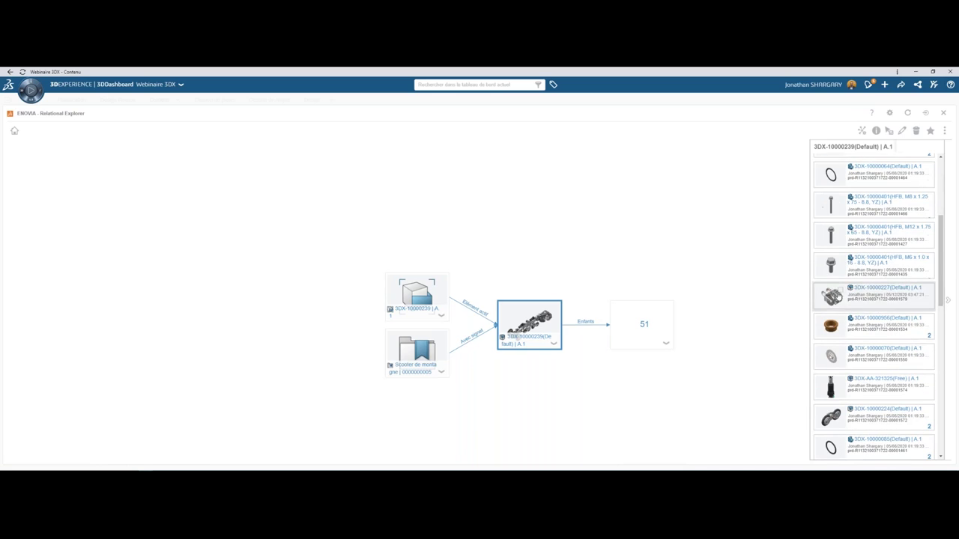
{"action": "mouse_move", "coordinate": [830, 296]}
{"action": "left_mouse_down"}
{"action": "mouse_move", "coordinate": [688, 264]}
{"action": "mouse_move", "coordinate": [678, 273]}
{"action": "left_mouse_up"}
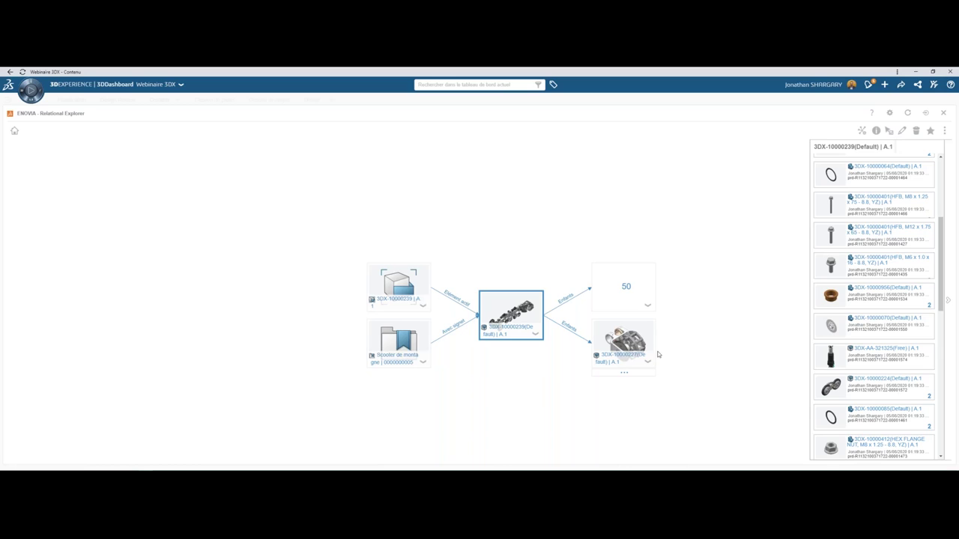
{"action": "left_click", "coordinate": [621, 341]}
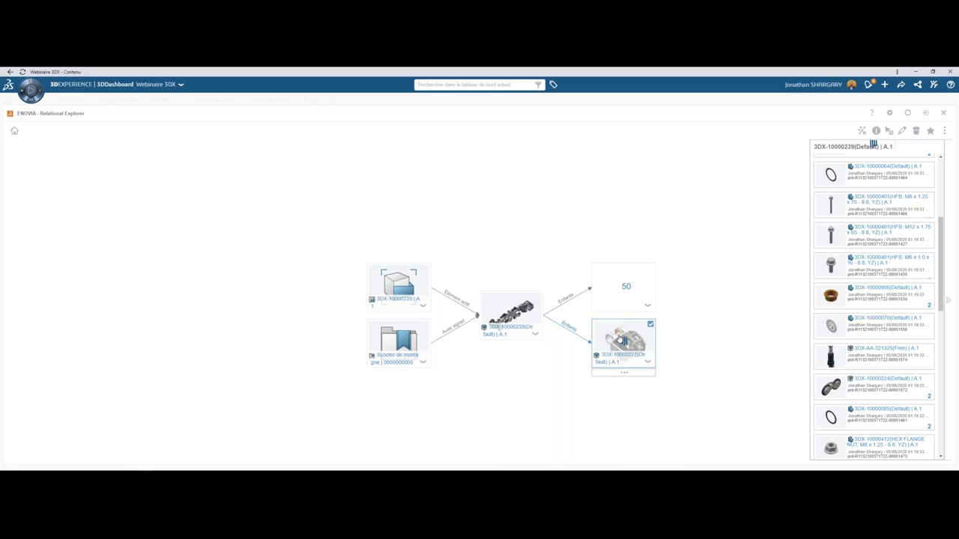
{"action": "left_click", "coordinate": [623, 340]}
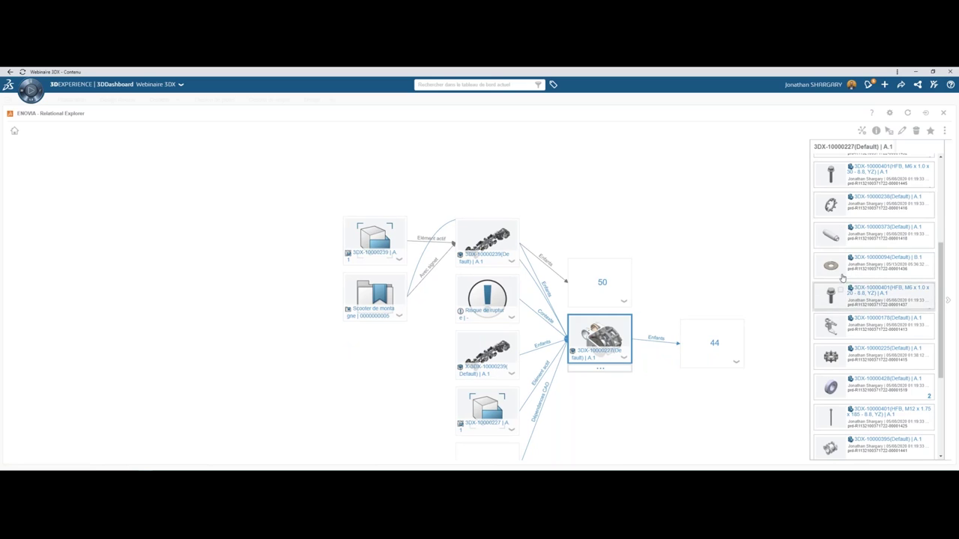
{"action": "left_click_drag", "start_coordinate": [831, 266], "coordinate": [395, 459]}
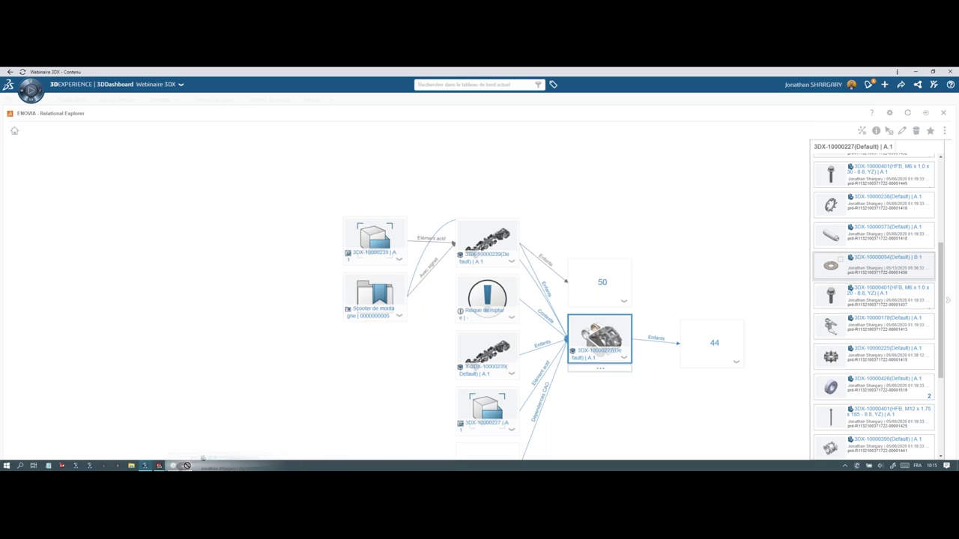
{"action": "mouse_move", "coordinate": [395, 460]}
{"action": "left_mouse_down"}
{"action": "mouse_move", "coordinate": [163, 466]}
{"action": "mouse_move", "coordinate": [289, 310]}
{"action": "left_mouse_up"}
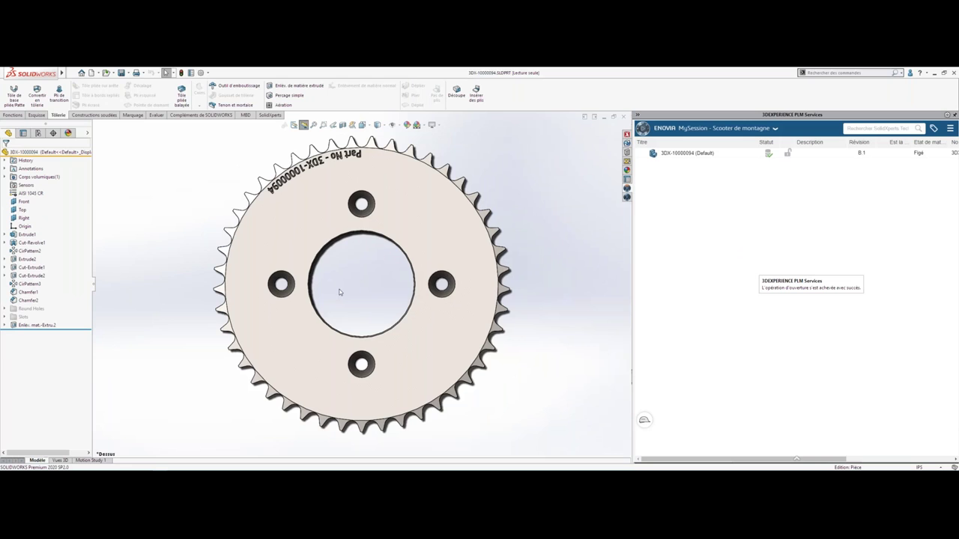
- Switch from SOLIDWORKS back to the 3DEXPERIENCE browser window
{"action": "key", "text": "super+Tab"}
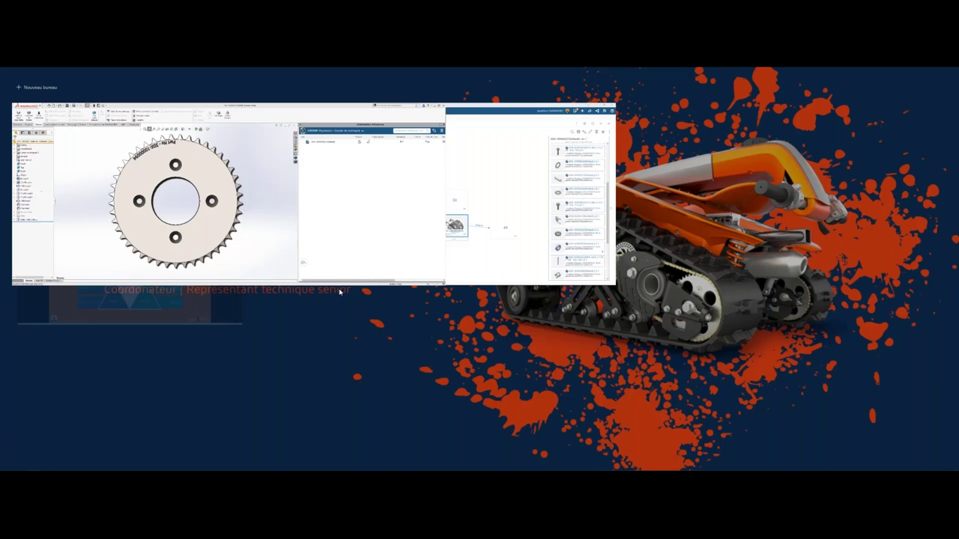
{"action": "left_click", "coordinate": [323, 182]}
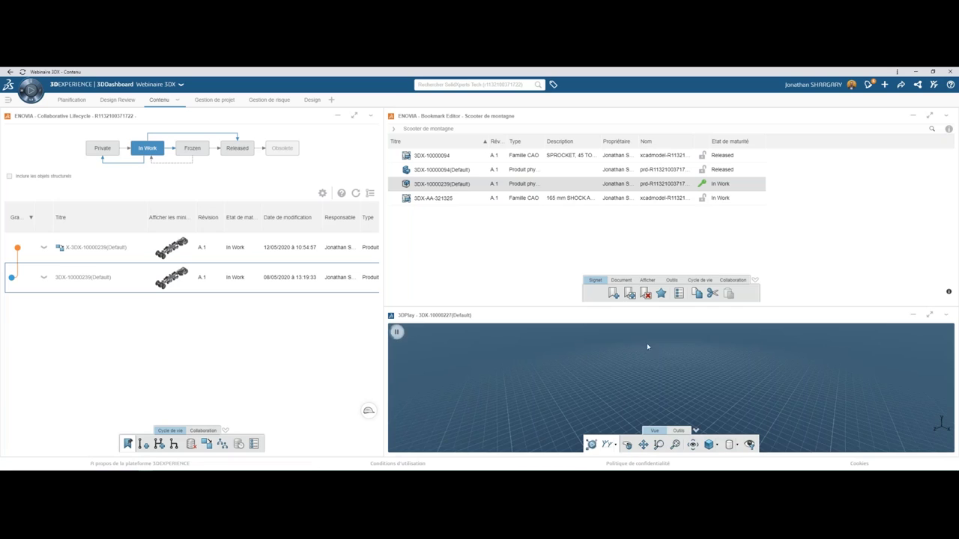
- Maximize 3DPlay, turn the 3DX-10000227 assembly to a side view, zoom onto the sprocket, and show the Outils tools
{"action": "left_click", "coordinate": [930, 317]}
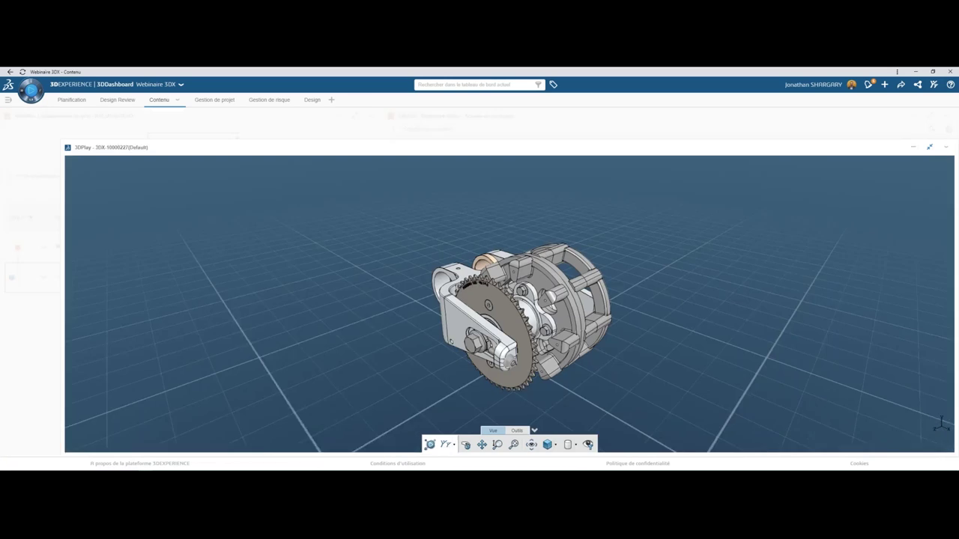
{"action": "mouse_move", "coordinate": [488, 402]}
{"action": "left_mouse_down"}
{"action": "mouse_move", "coordinate": [570, 379]}
{"action": "mouse_move", "coordinate": [470, 348]}
{"action": "left_mouse_up"}
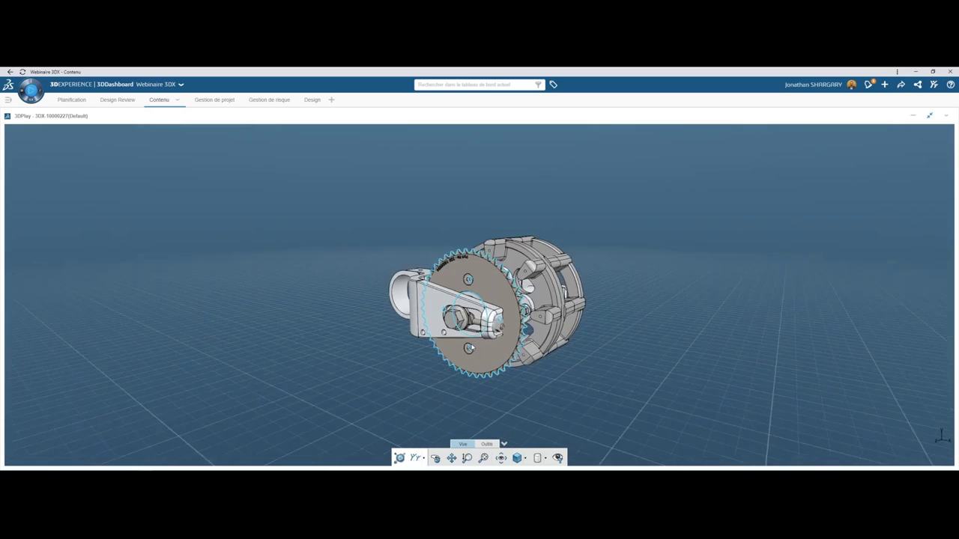
{"action": "scroll", "coordinate": [470, 348], "scroll_direction": "up", "scroll_amount": 5}
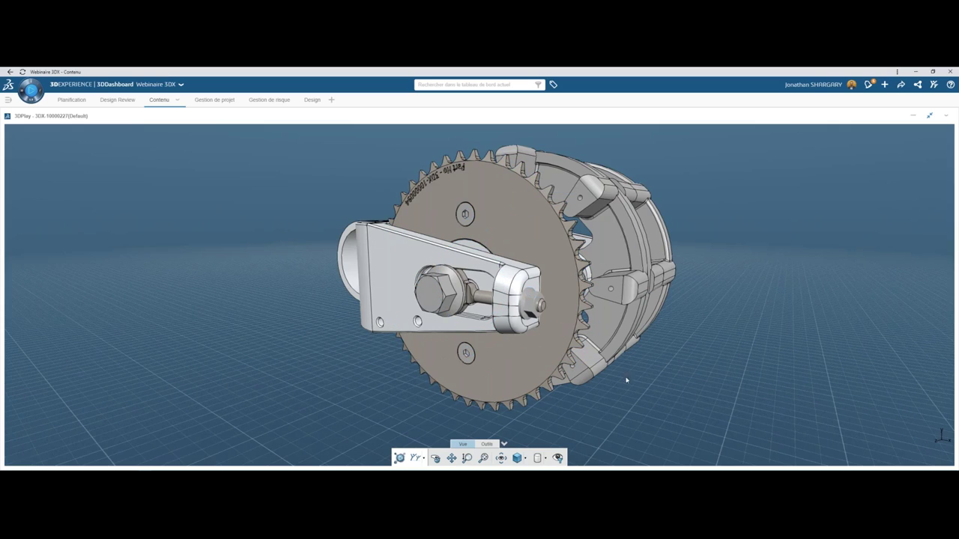
{"action": "left_click", "coordinate": [488, 445]}
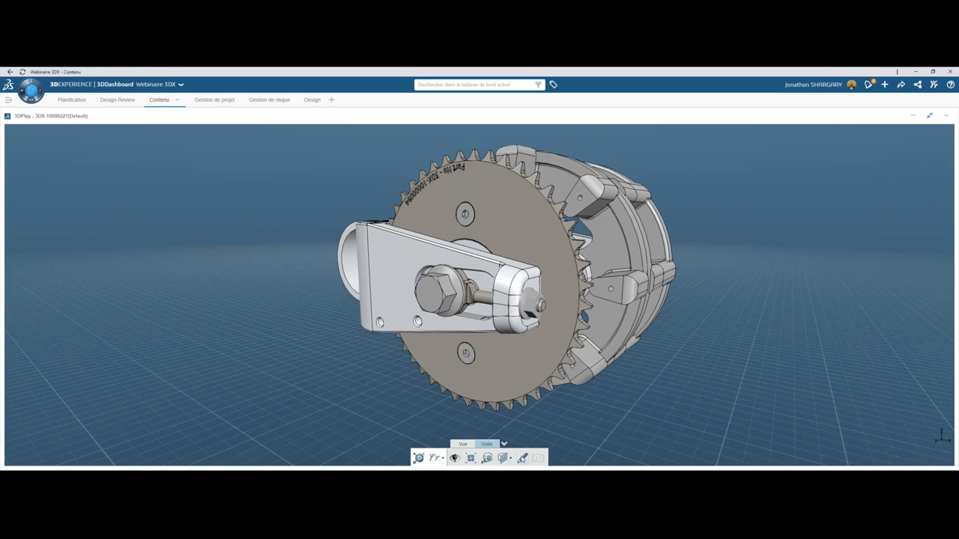
- Draw four green freehand loops on the sprocket around the hub, between its bolt holes
{"action": "left_click", "coordinate": [522, 457]}
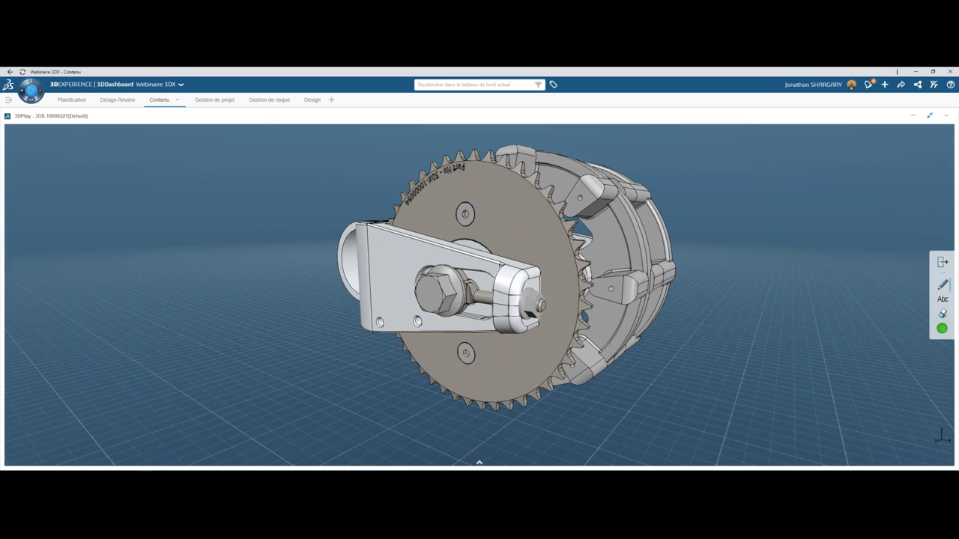
{"action": "left_click_drag", "start_coordinate": [499, 236], "coordinate": [535, 282]}
{"action": "left_click_drag", "start_coordinate": [509, 336], "coordinate": [524, 324]}
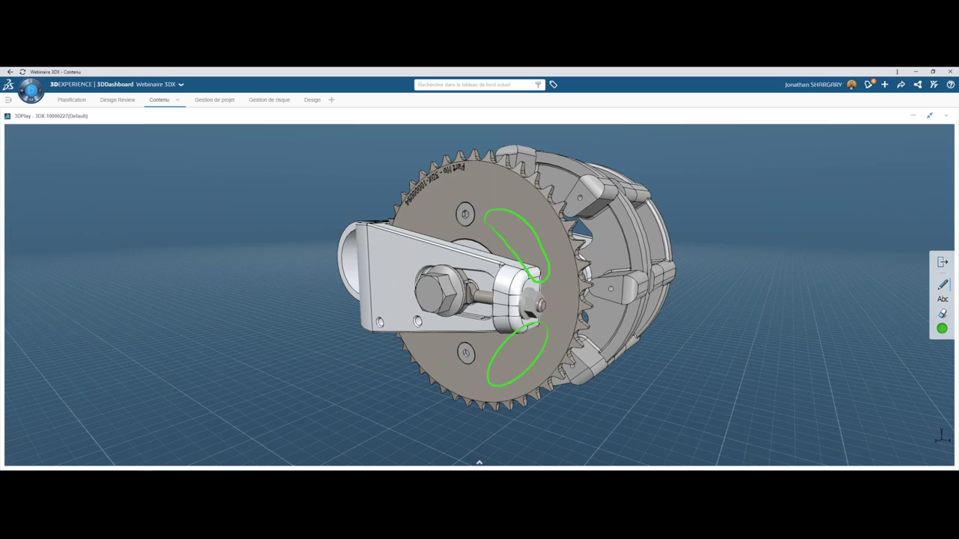
{"action": "mouse_move", "coordinate": [443, 362]}
{"action": "left_mouse_down"}
{"action": "mouse_move", "coordinate": [406, 319]}
{"action": "mouse_move", "coordinate": [416, 303]}
{"action": "mouse_move", "coordinate": [460, 352]}
{"action": "left_mouse_up"}
{"action": "mouse_move", "coordinate": [442, 209]}
{"action": "left_mouse_down"}
{"action": "mouse_move", "coordinate": [394, 255]}
{"action": "mouse_move", "coordinate": [433, 242]}
{"action": "left_mouse_up"}
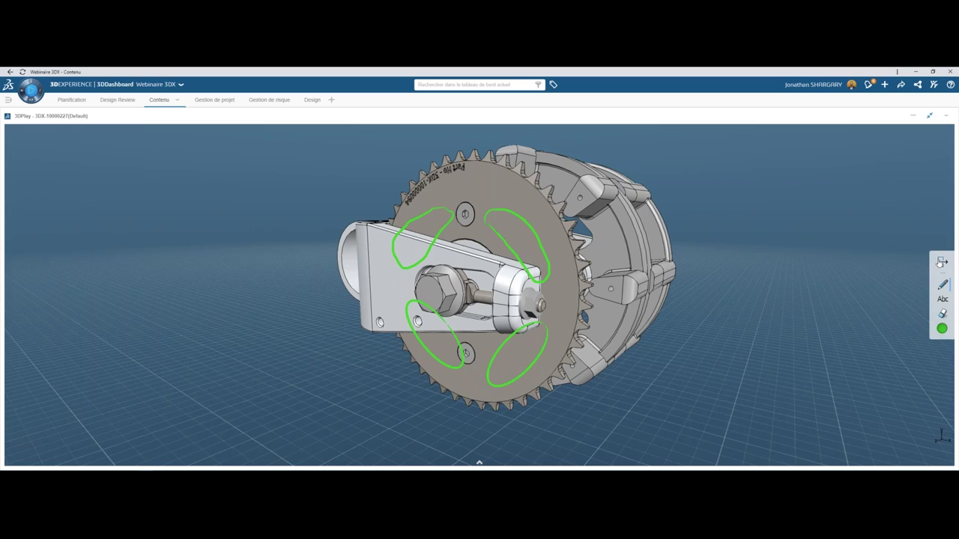
{"action": "left_click", "coordinate": [941, 262]}
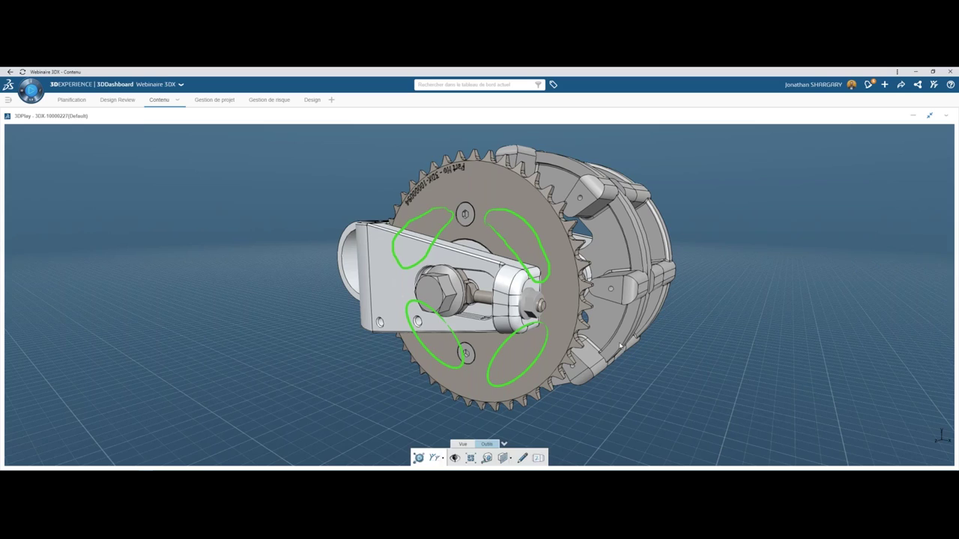
{"action": "left_click", "coordinate": [443, 459]}
- Set the image publication to type Post in the Scooter de montagne community
{"action": "left_click", "coordinate": [455, 413]}
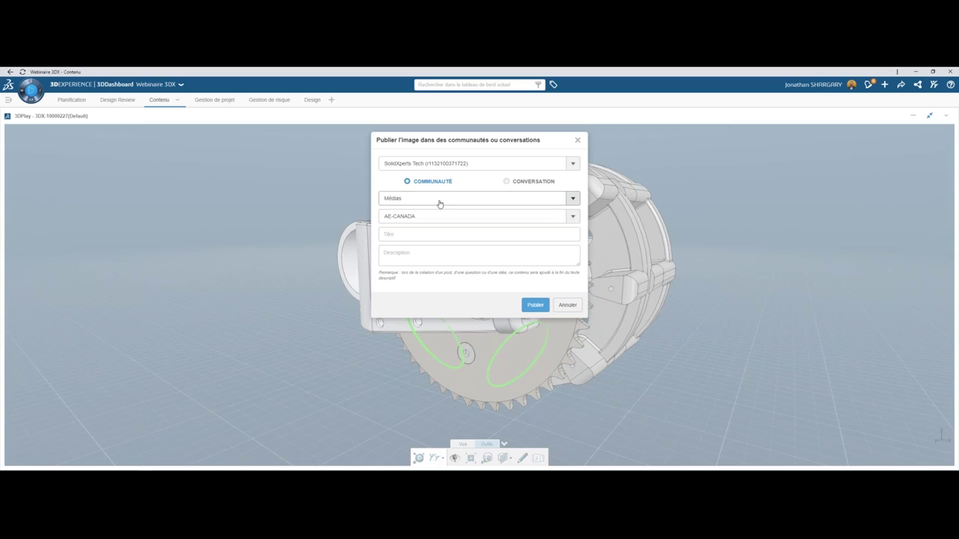
{"action": "left_click", "coordinate": [439, 204]}
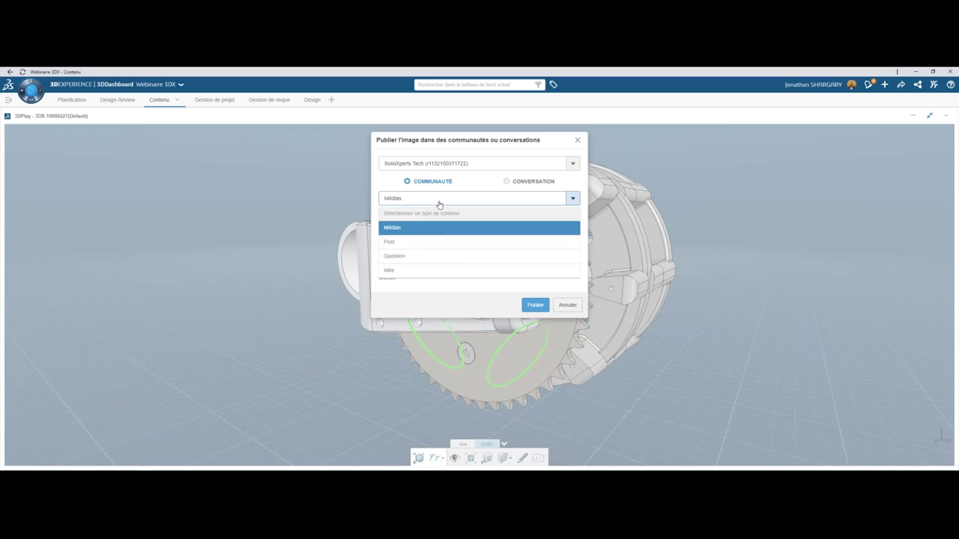
{"action": "left_click", "coordinate": [429, 250]}
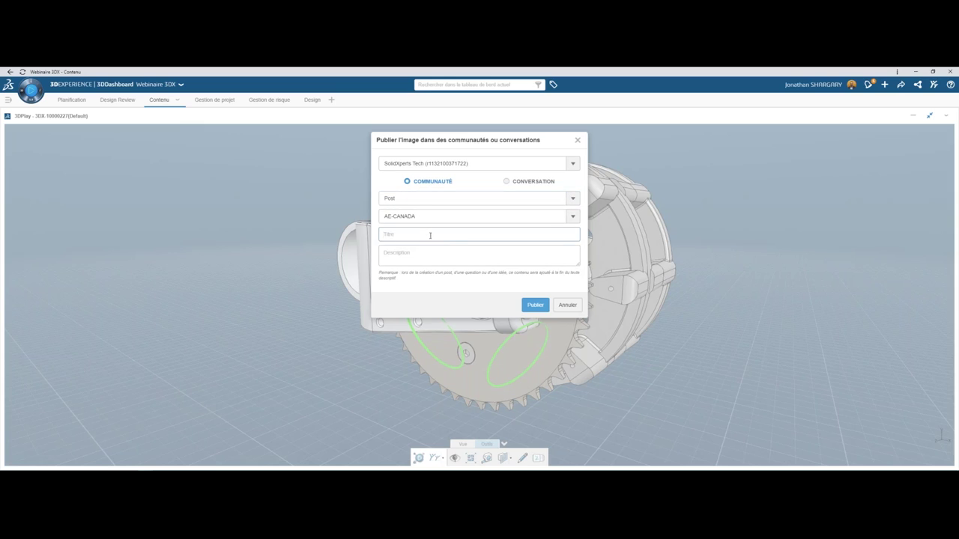
{"action": "left_click", "coordinate": [428, 217]}
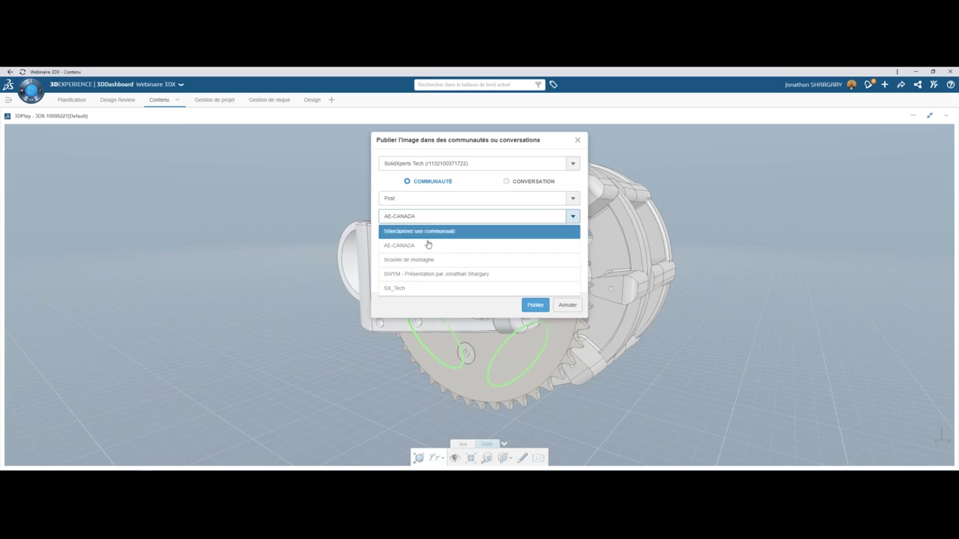
{"action": "left_click", "coordinate": [427, 260]}
- Title the post 'Bonne idée les rainures'
{"action": "left_click", "coordinate": [424, 235]}
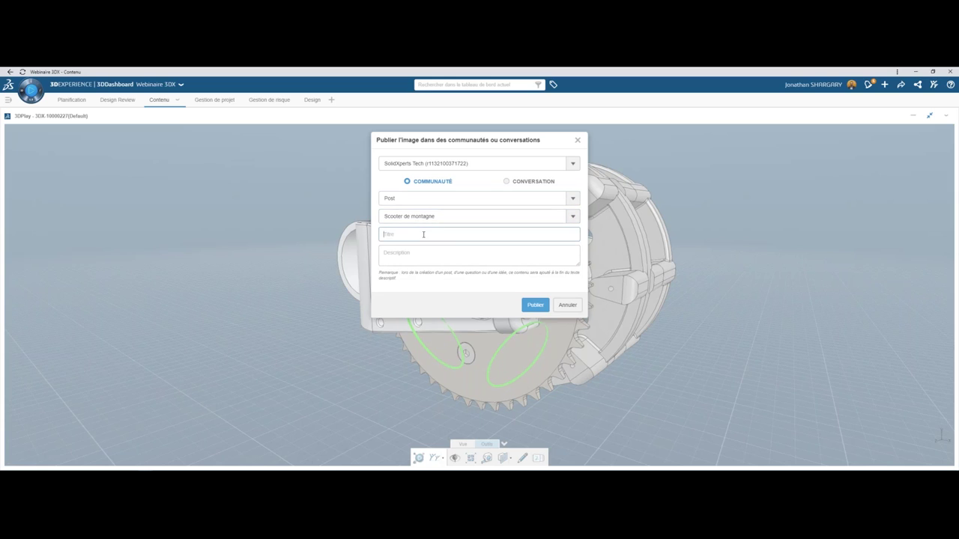
{"action": "type", "text": "Bonn e"}
{"action": "type", "text": "x"}
{"action": "key", "text": "BackSpace"}
{"action": "type", "text": "dée les"}
{"action": "type", "text": " rainures"}
{"action": "left_click", "coordinate": [427, 253]}
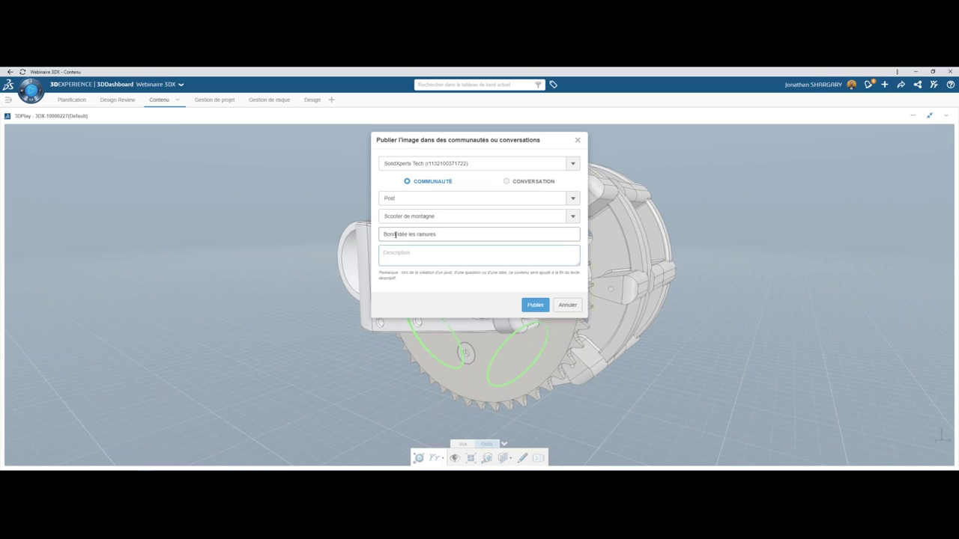
{"action": "left_click", "coordinate": [396, 234]}
{"action": "type", "text": "e"}
- Add the description 'Je vais faire une analyse pour valider' and publish the post
{"action": "left_click", "coordinate": [401, 254]}
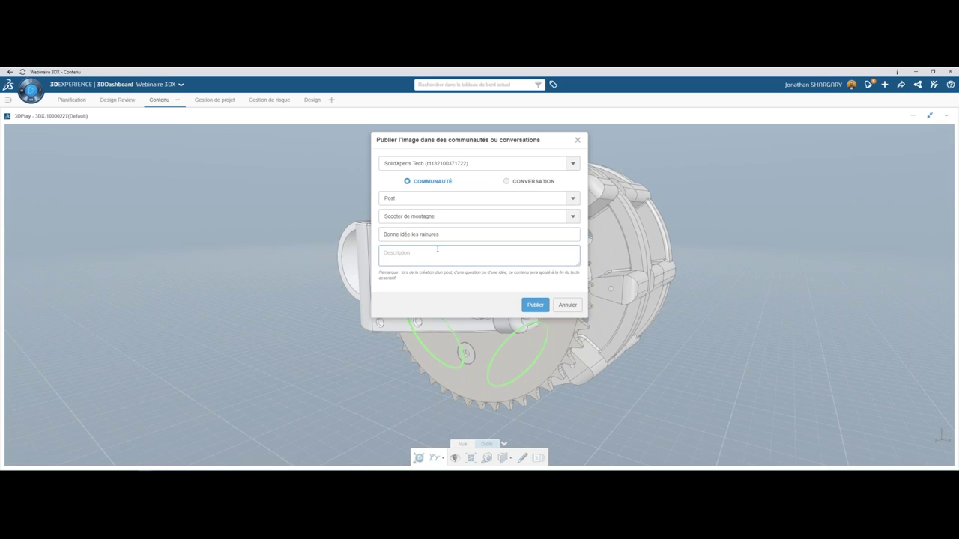
{"action": "type", "text": "Je fa"}
{"action": "key", "text": "BackSpace"}
{"action": "type", "text": "vais faire u"}
{"action": "type", "text": "ne anal"}
{"action": "type", "text": "yse pour vali"}
{"action": "type", "text": "der"}
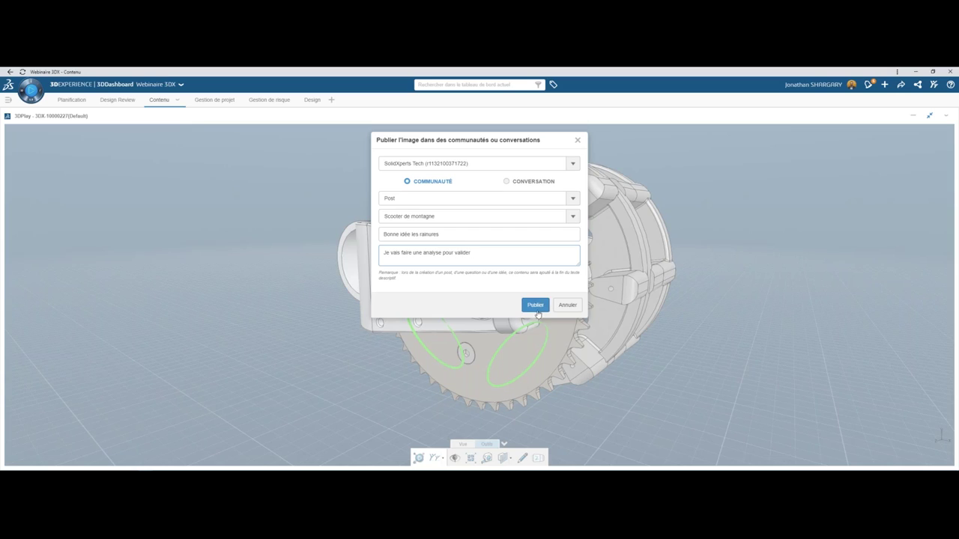
{"action": "left_click", "coordinate": [535, 307]}
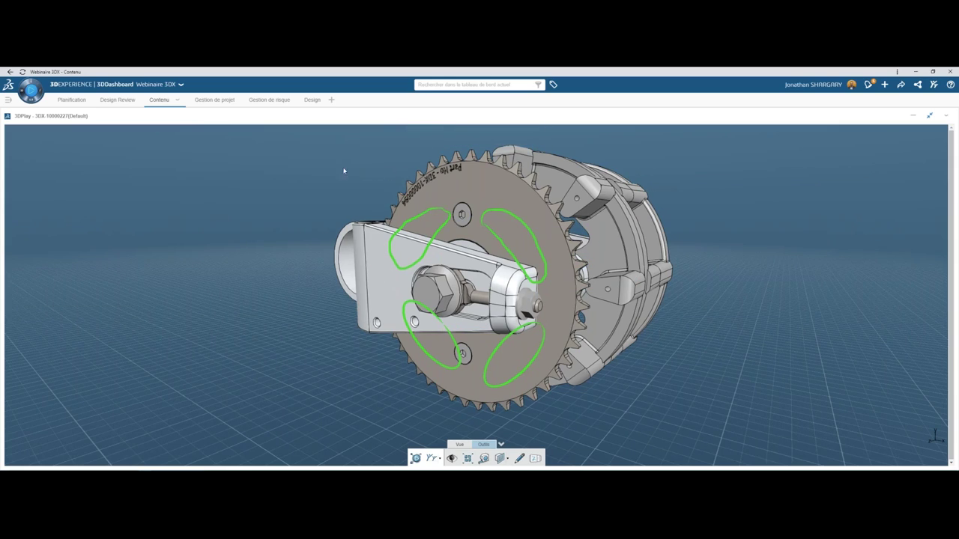
- Restore the 3DPlay widget, go to the Design Review feed, and bring up Task View
{"action": "left_click", "coordinate": [929, 114]}
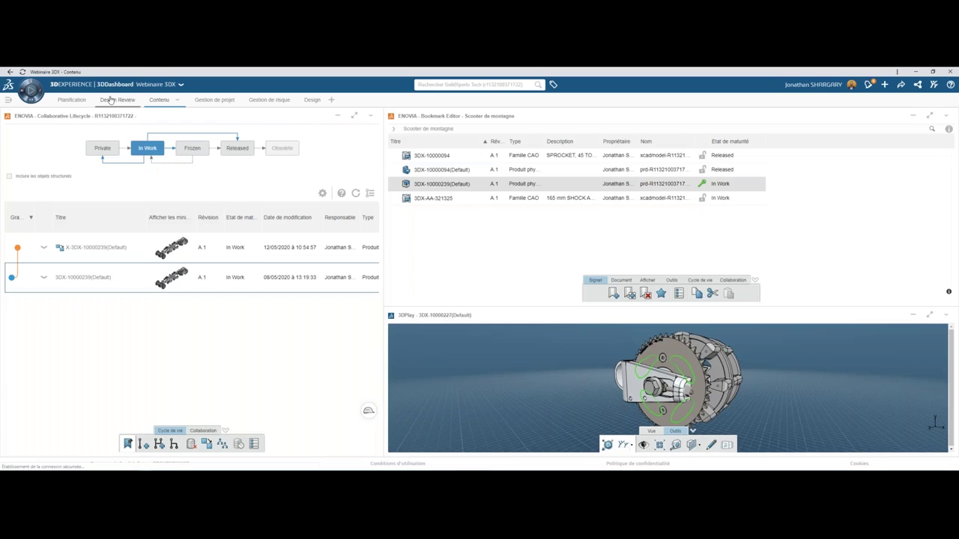
{"action": "left_click", "coordinate": [117, 100]}
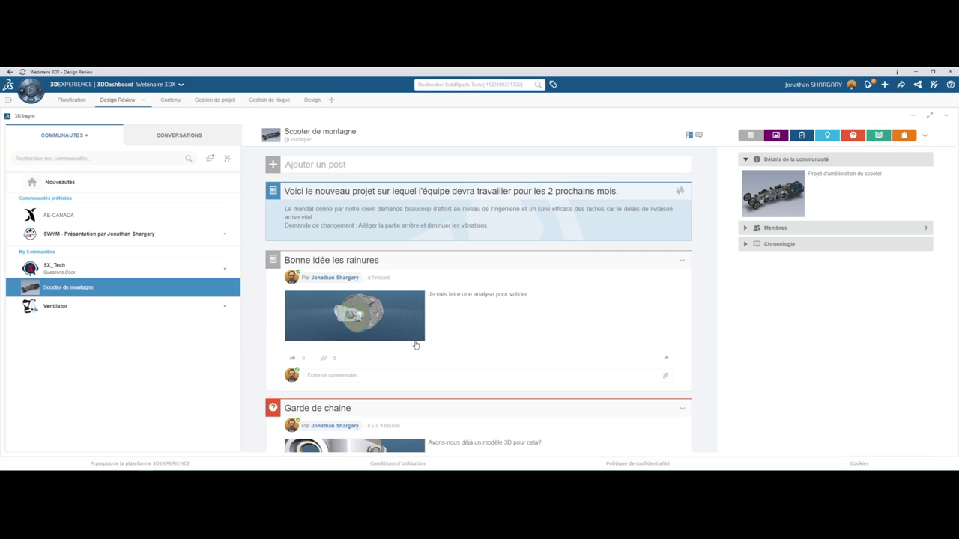
{"action": "key", "text": "super+Tab"}
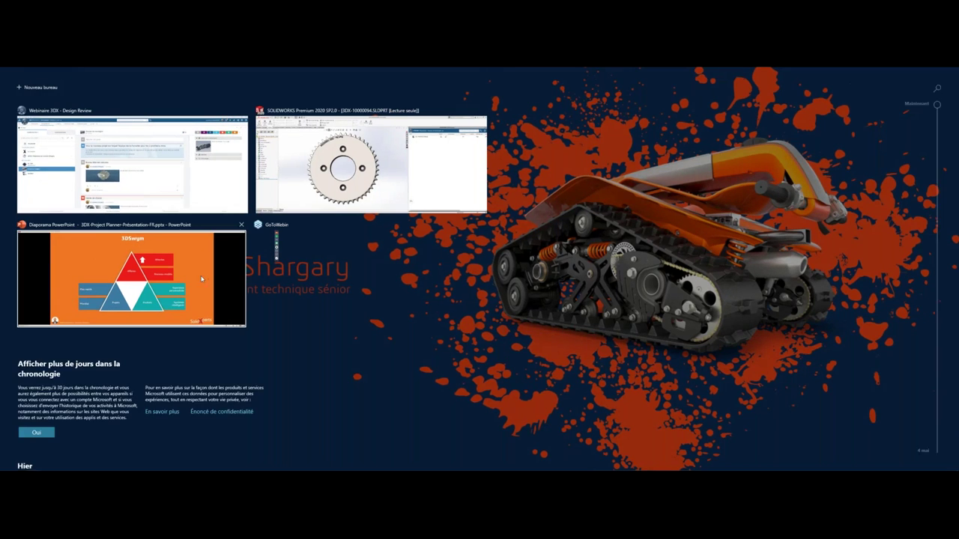
- Present the PowerPoint Project Planner slide on top-down planning, then return to the 3DEXPERIENCE feed
{"action": "left_click", "coordinate": [203, 278]}
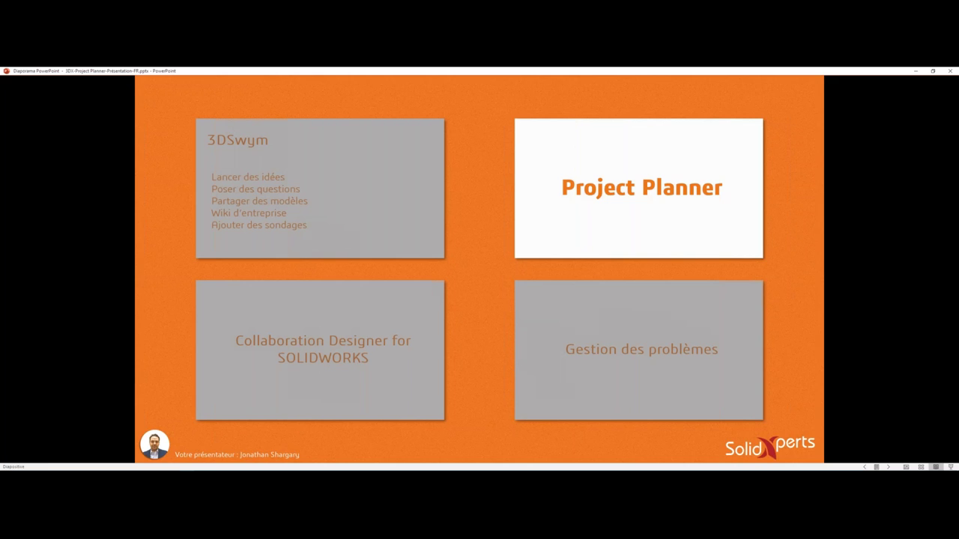
{"action": "key", "text": "Right"}
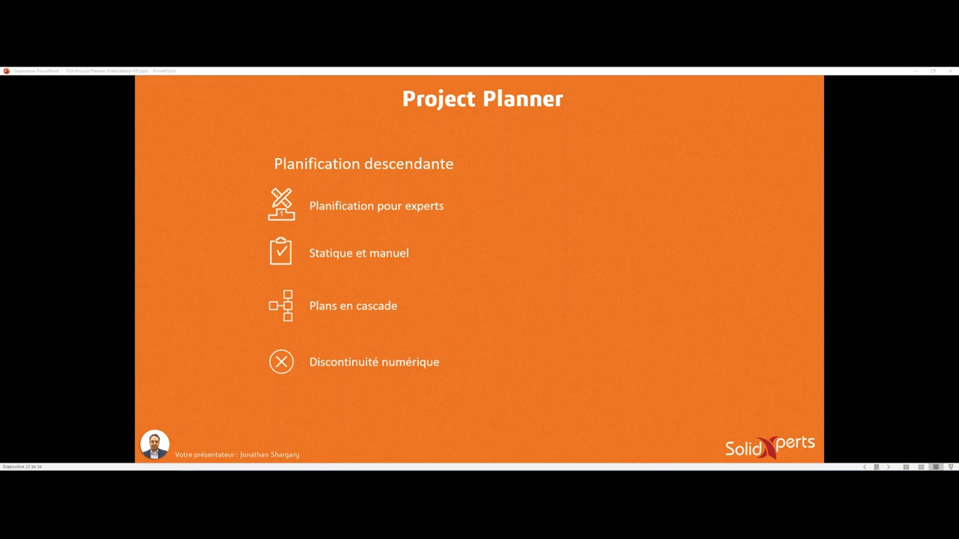
{"action": "key", "text": "super+Tab"}
{"action": "key", "text": "Right"}
{"action": "key", "text": "Return"}
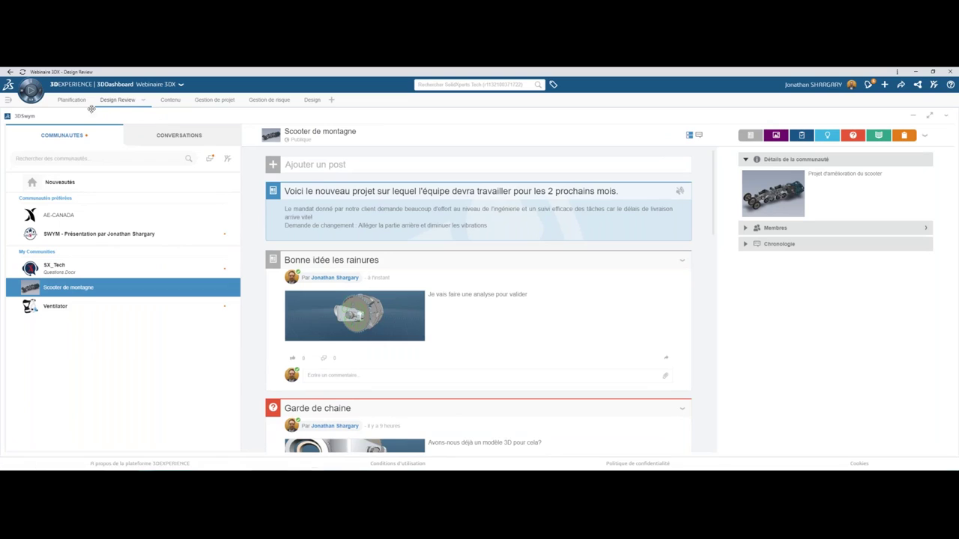
- On the Planification board, move 'Traduire le PowerPoint pour les USA' to Terminé and 'Jour J' to En cours
{"action": "left_click", "coordinate": [75, 102]}
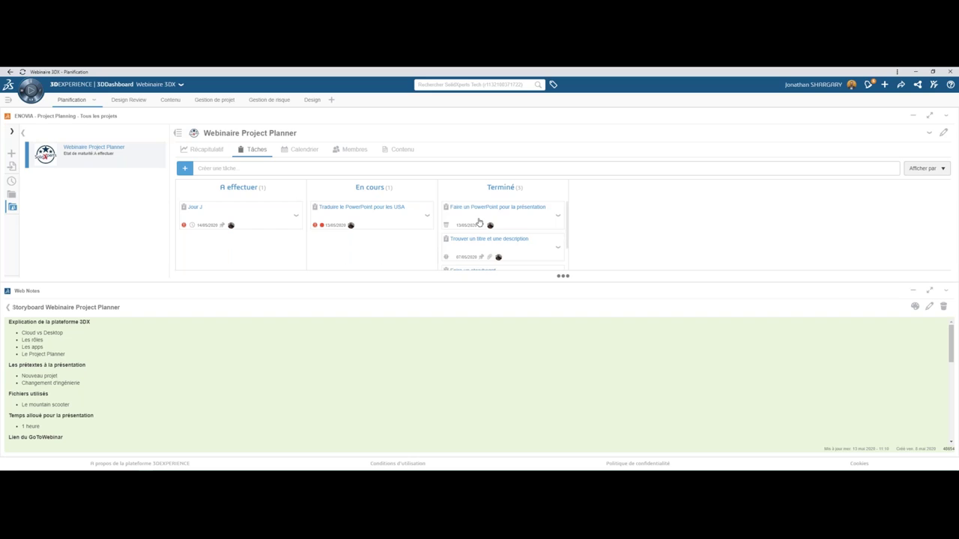
{"action": "scroll", "coordinate": [479, 223], "scroll_direction": "down", "scroll_amount": 1}
{"action": "scroll", "coordinate": [480, 223], "scroll_direction": "up", "scroll_amount": 1}
{"action": "left_click_drag", "start_coordinate": [360, 213], "coordinate": [498, 215]}
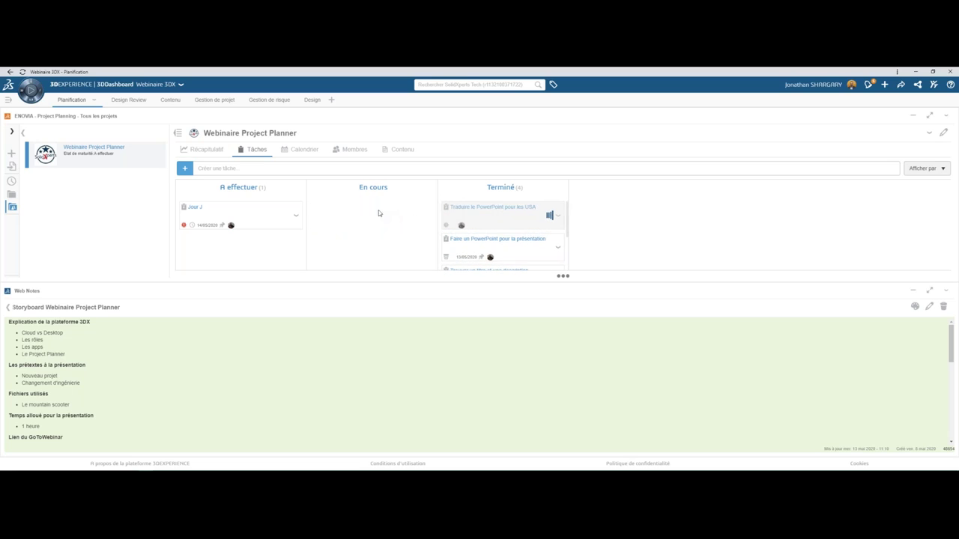
{"action": "left_click_drag", "start_coordinate": [237, 211], "coordinate": [385, 221]}
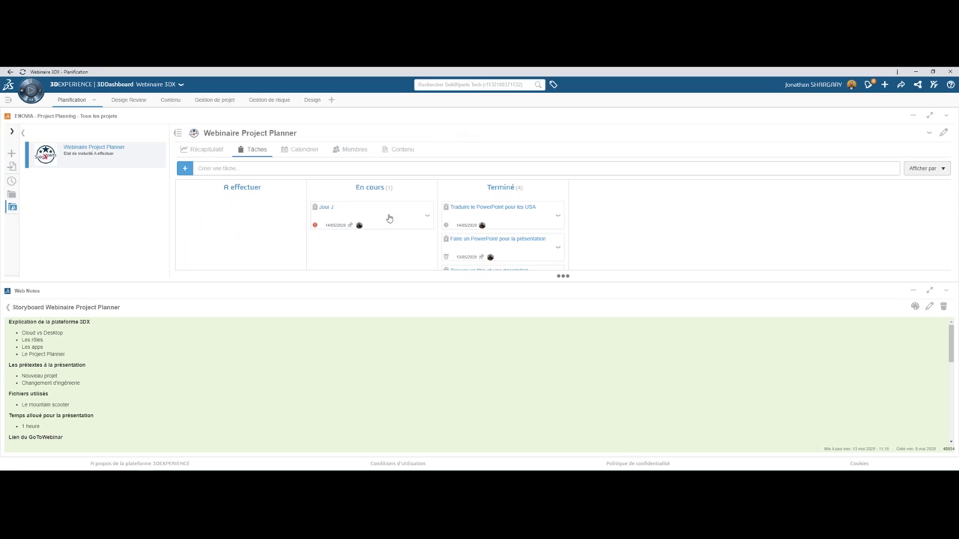
- Open the Scooter de montagne project in Gestion de projet and show its Calendrier Gantt view
{"action": "left_click", "coordinate": [214, 100]}
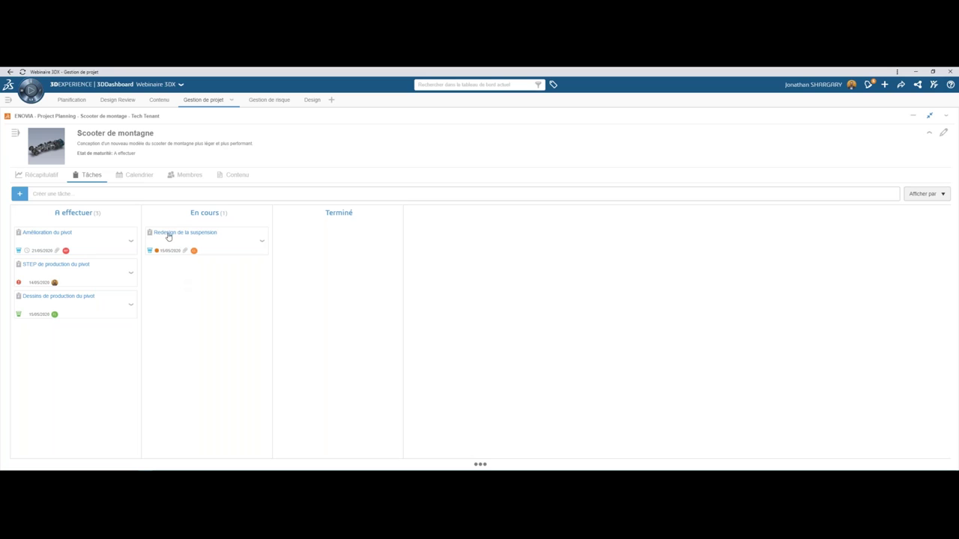
{"action": "left_click", "coordinate": [138, 175]}
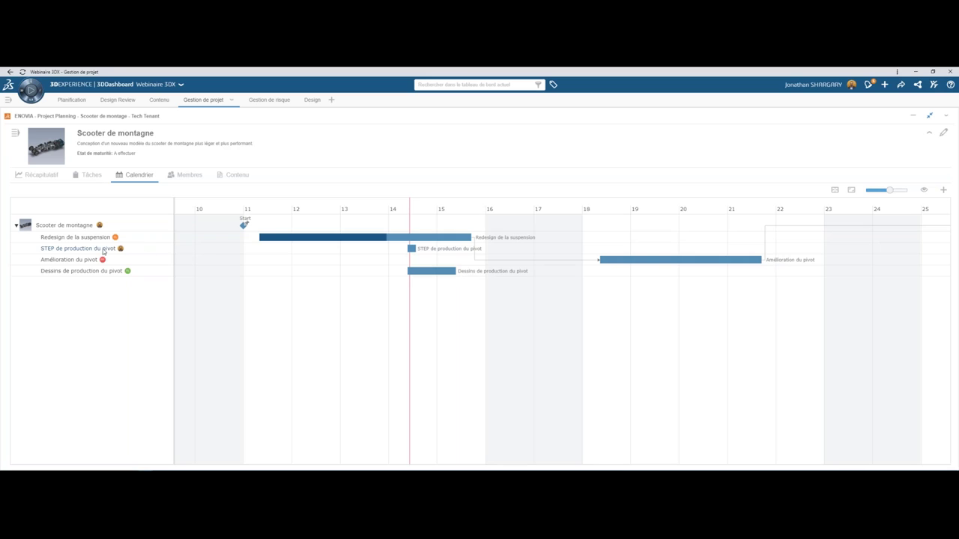
- Place STEP below Amélioration du pivot and link both STEP and Dessins de production to follow it
{"action": "left_click_drag", "start_coordinate": [101, 250], "coordinate": [101, 263]}
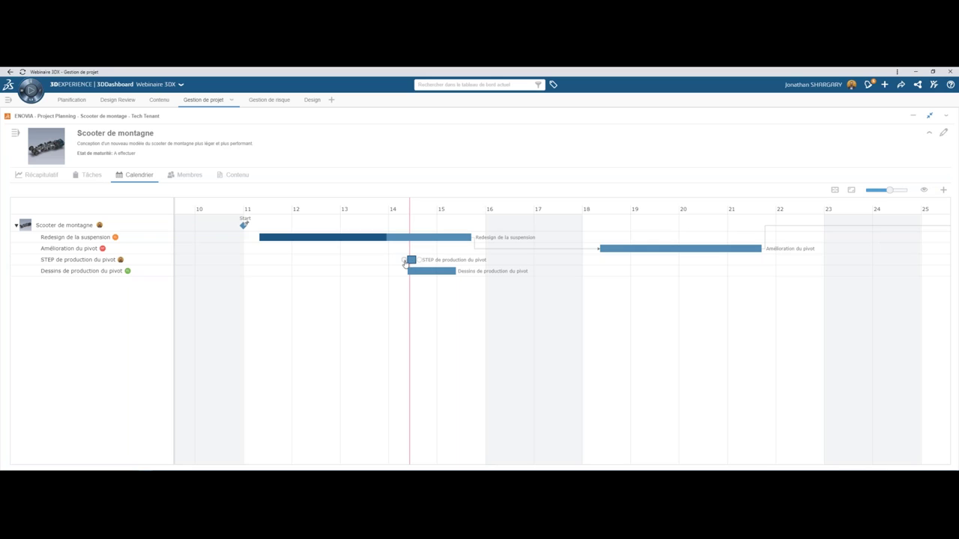
{"action": "left_click_drag", "start_coordinate": [418, 260], "coordinate": [766, 248]}
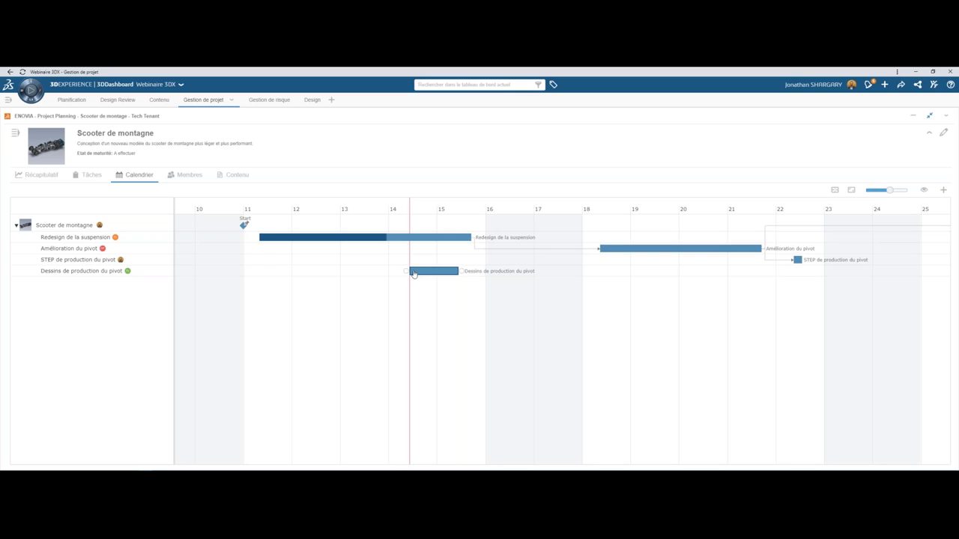
{"action": "left_click_drag", "start_coordinate": [466, 270], "coordinate": [762, 249]}
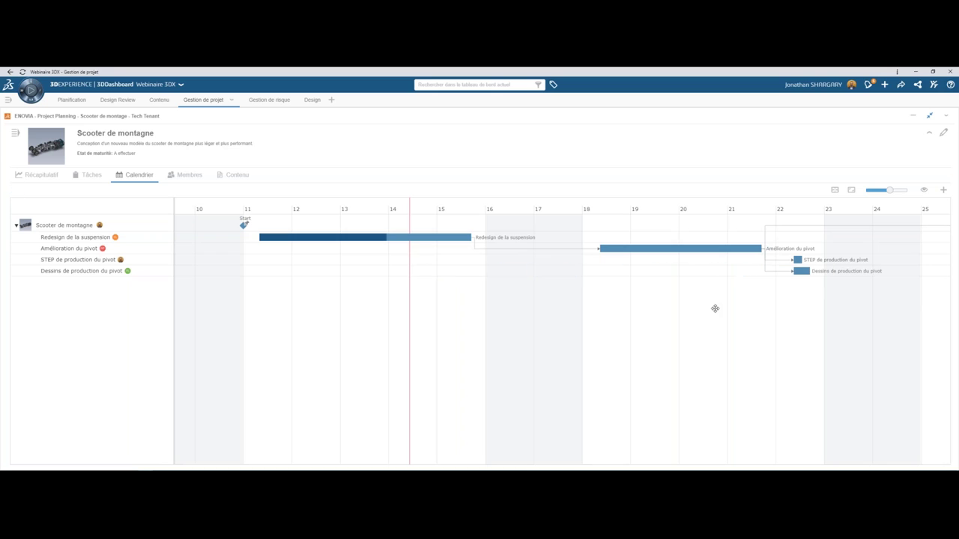
- Move the Livrable - Ingénierie milestone earlier to 21 May
{"action": "left_click_drag", "start_coordinate": [821, 304], "coordinate": [621, 318]}
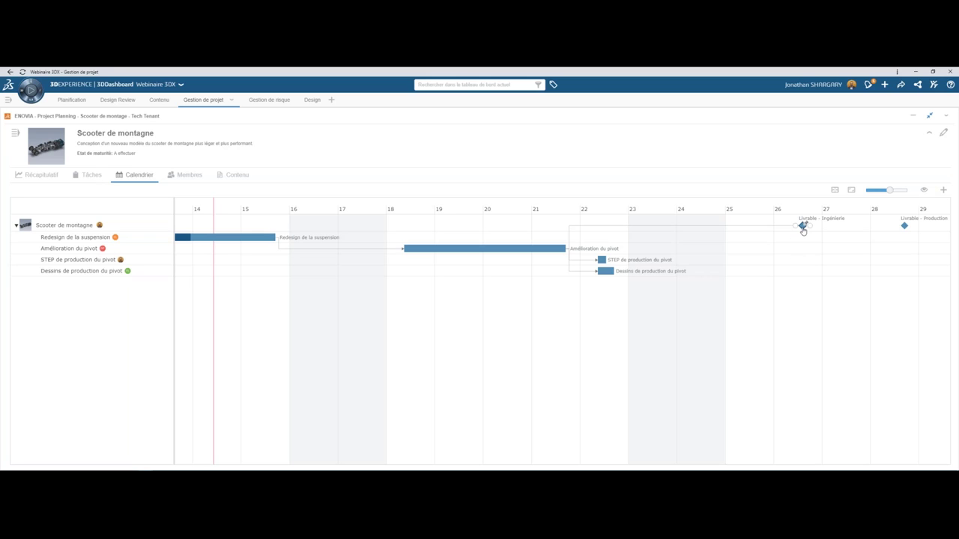
{"action": "left_click_drag", "start_coordinate": [803, 229], "coordinate": [612, 240]}
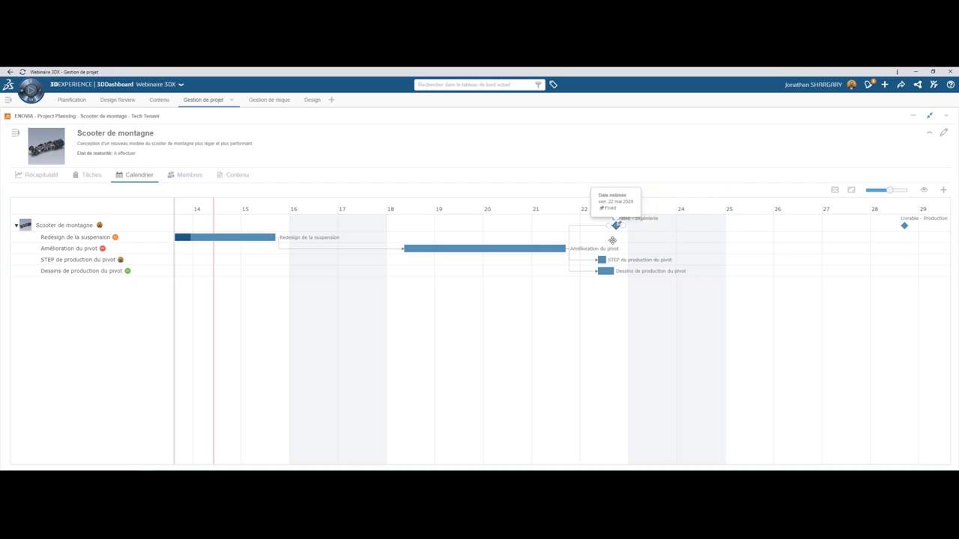
{"action": "left_click_drag", "start_coordinate": [537, 297], "coordinate": [649, 295]}
{"action": "left_click_drag", "start_coordinate": [695, 276], "coordinate": [698, 275]}
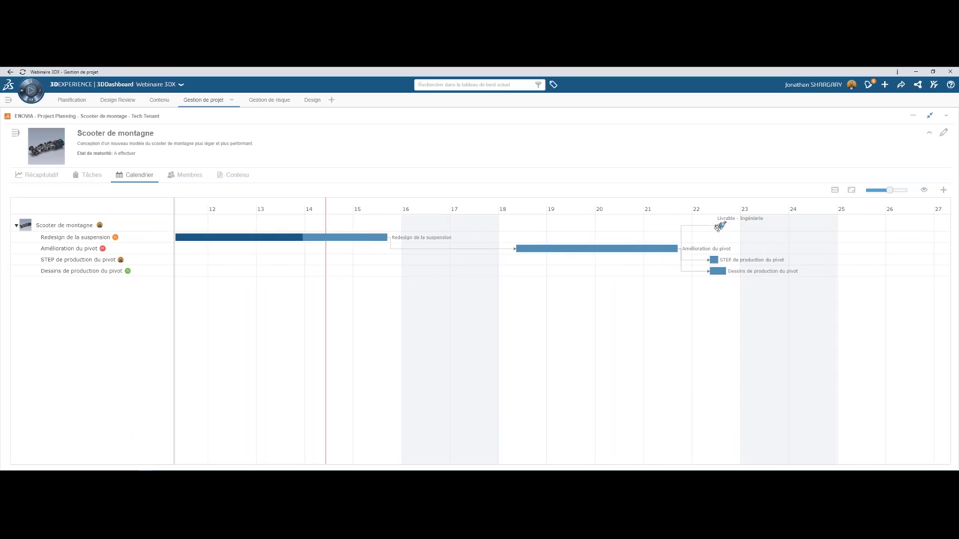
{"action": "left_click_drag", "start_coordinate": [723, 233], "coordinate": [673, 233]}
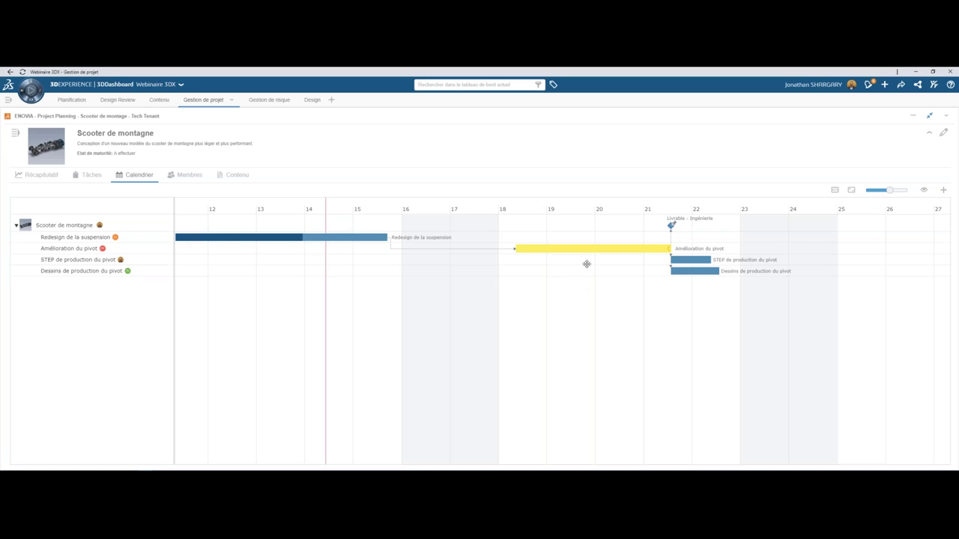
- Set Amélioration du pivot's priority to Moyen, keep the 4-day ±2 estimate, and save the task
{"action": "left_click", "coordinate": [589, 252]}
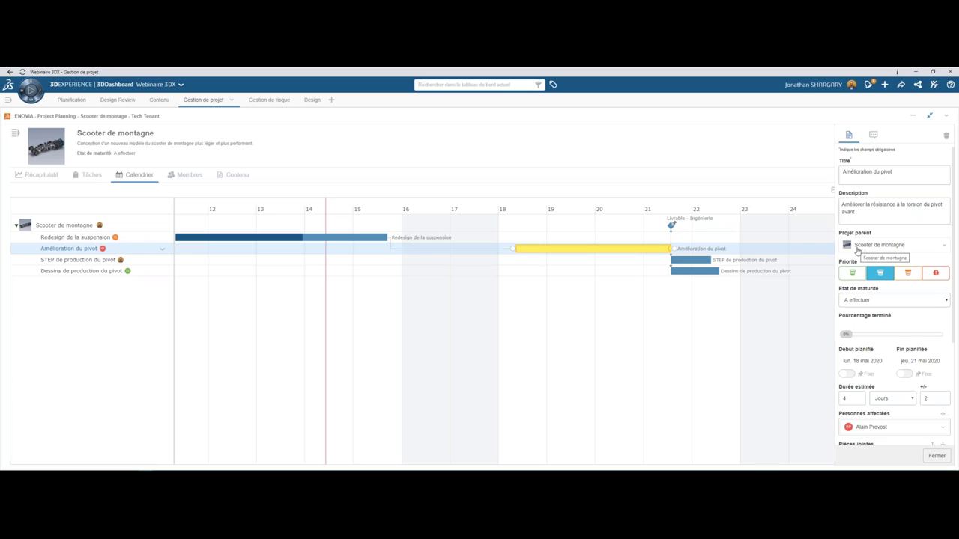
{"action": "left_click", "coordinate": [906, 274]}
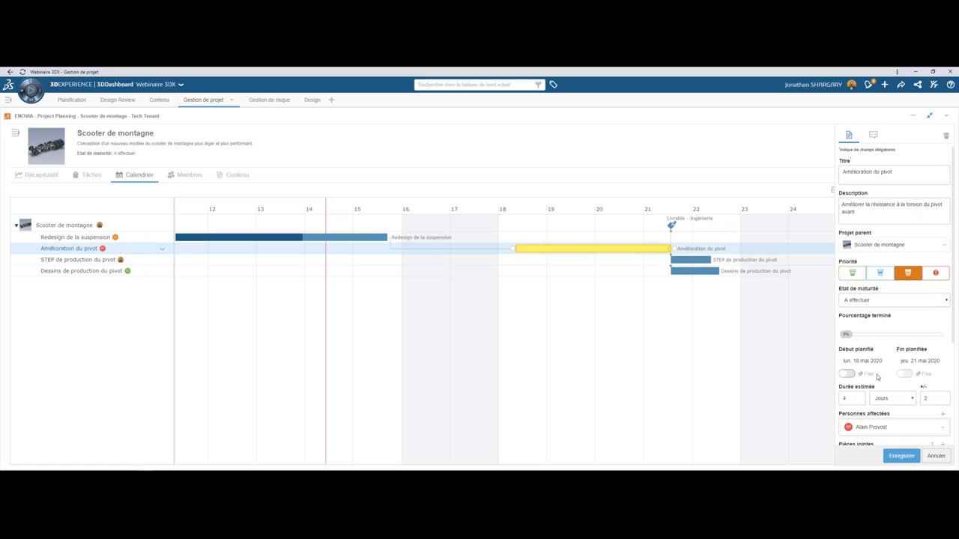
{"action": "left_click_drag", "start_coordinate": [954, 336], "coordinate": [948, 389]}
{"action": "left_click", "coordinate": [845, 305]}
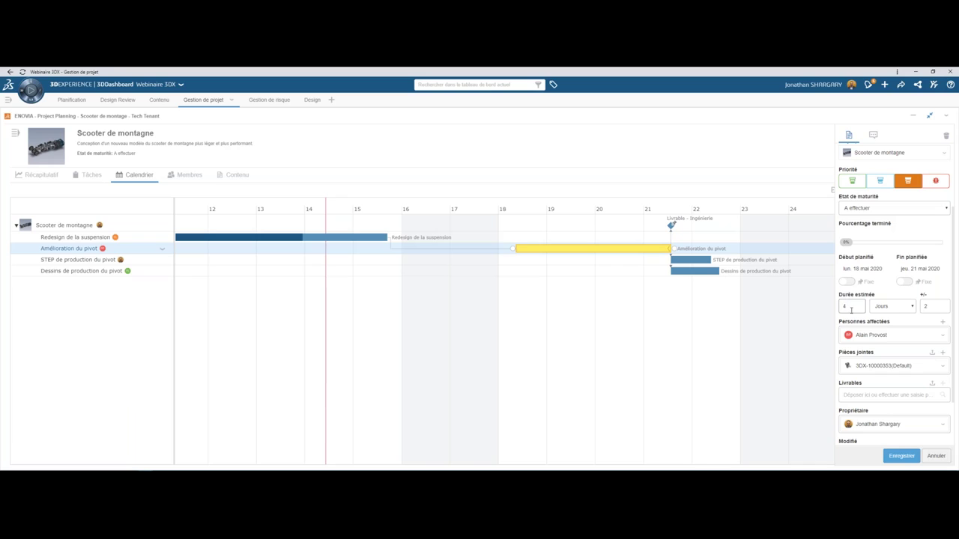
{"action": "left_click", "coordinate": [926, 307]}
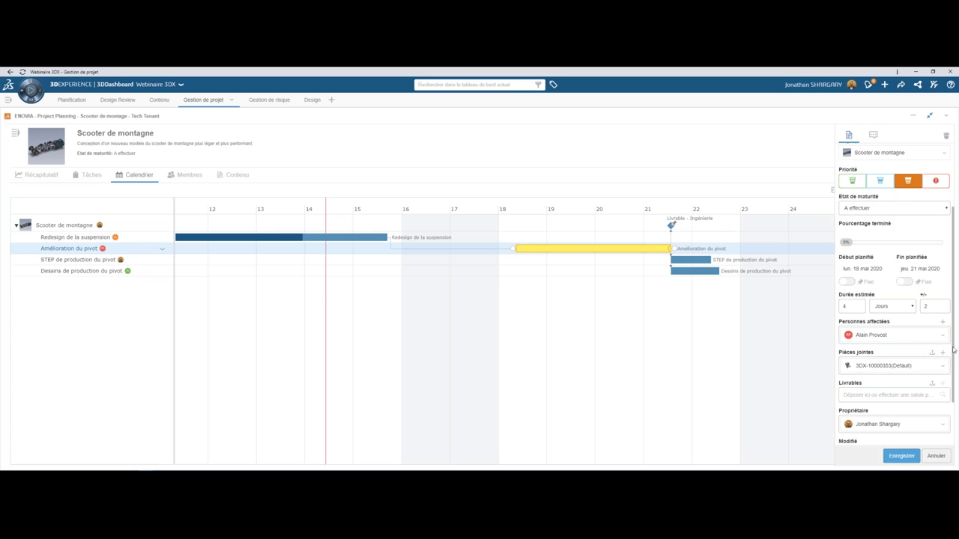
{"action": "mouse_move", "coordinate": [953, 349]}
{"action": "left_mouse_down"}
{"action": "mouse_move", "coordinate": [952, 396]}
{"action": "mouse_move", "coordinate": [953, 352]}
{"action": "left_mouse_up"}
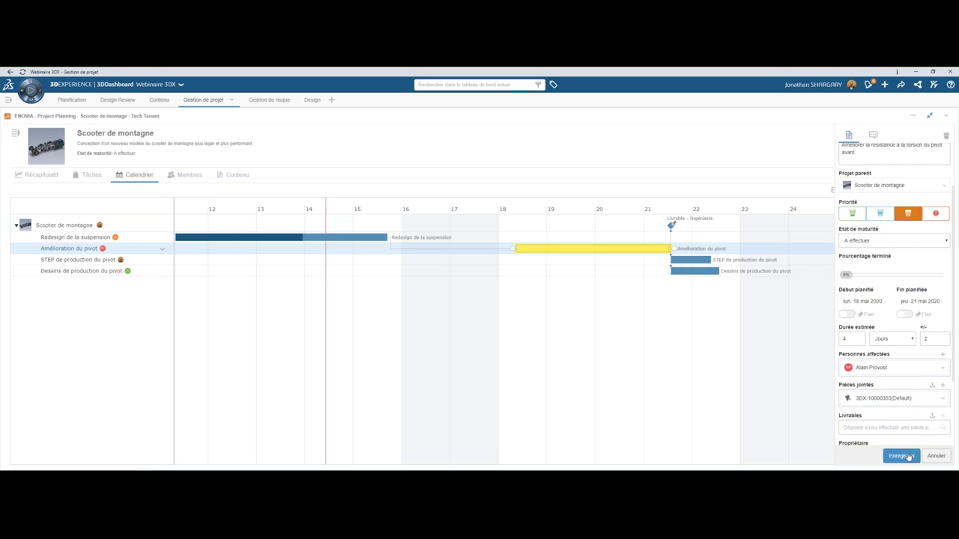
{"action": "left_click", "coordinate": [900, 455]}
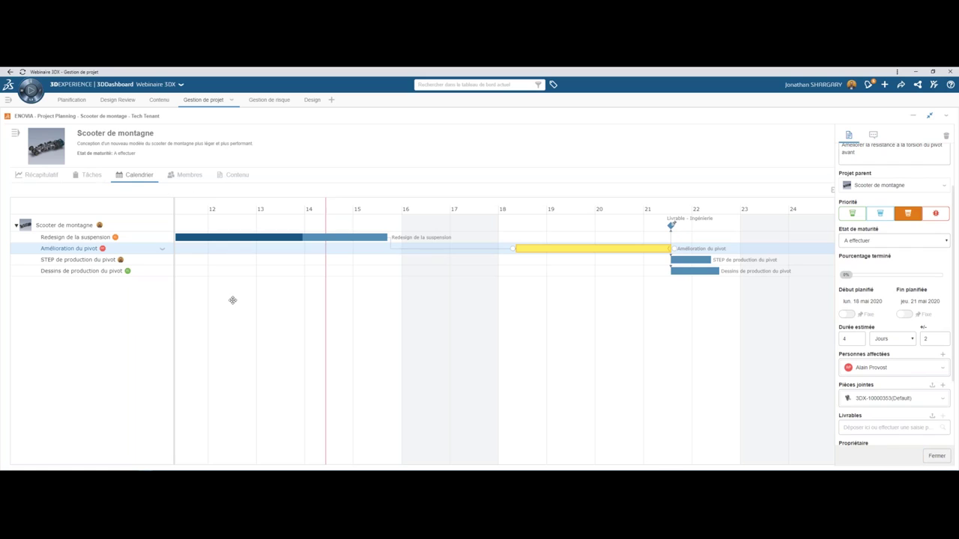
- View the Scooter de montagne summary of 4 milestones and 4 tasks, then its Gantt calendar
{"action": "left_click", "coordinate": [46, 177]}
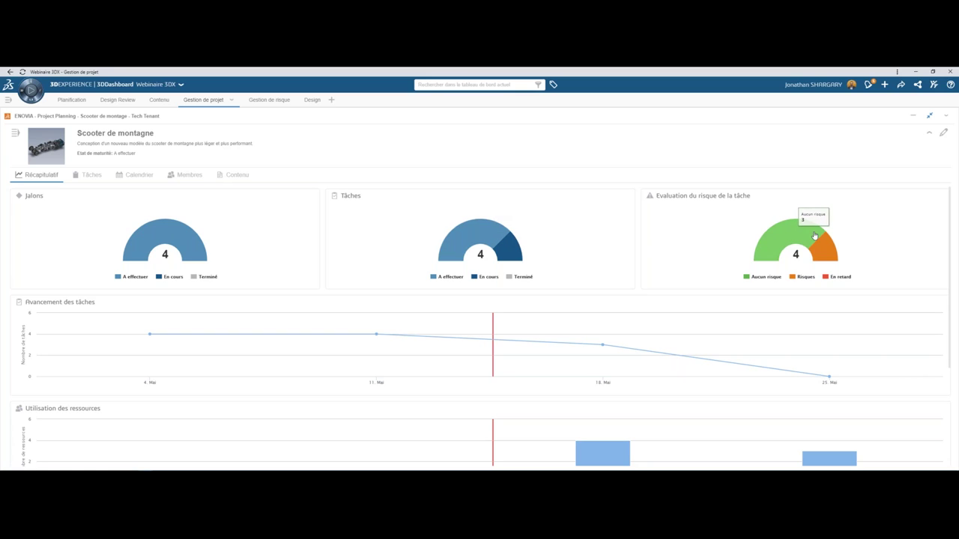
{"action": "mouse_move", "coordinate": [824, 252]}
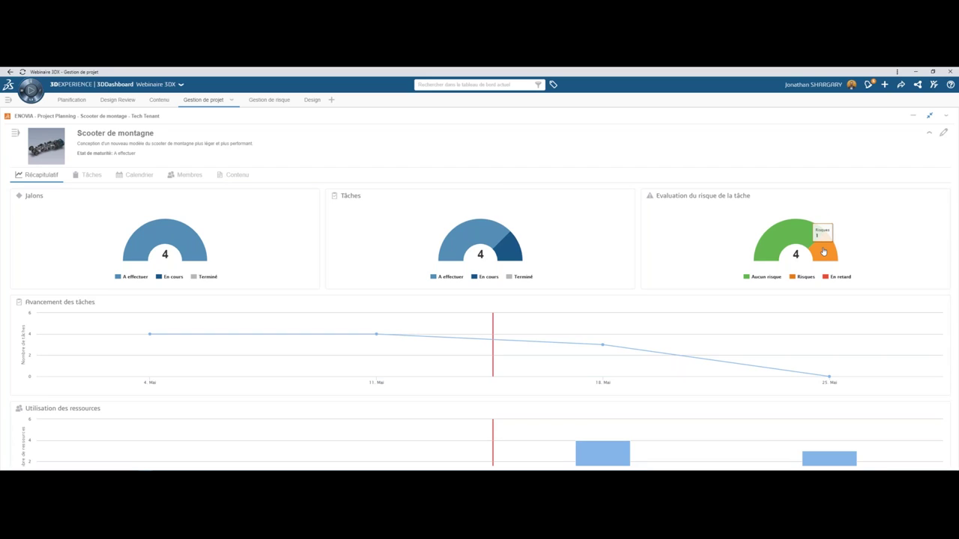
{"action": "left_click", "coordinate": [151, 175]}
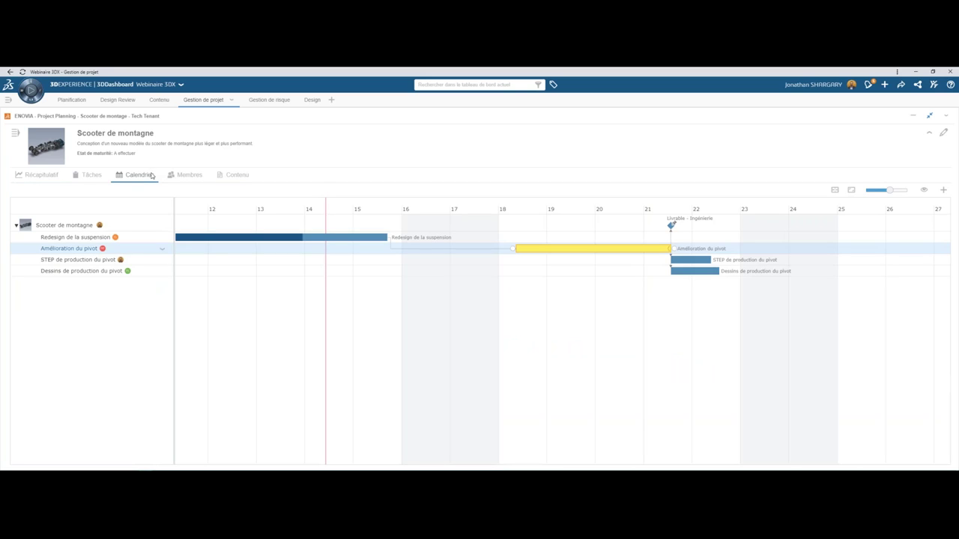
- Set Redesign de la suspension's maturity state to Terminé, save, and close its details
{"action": "left_click", "coordinate": [282, 238]}
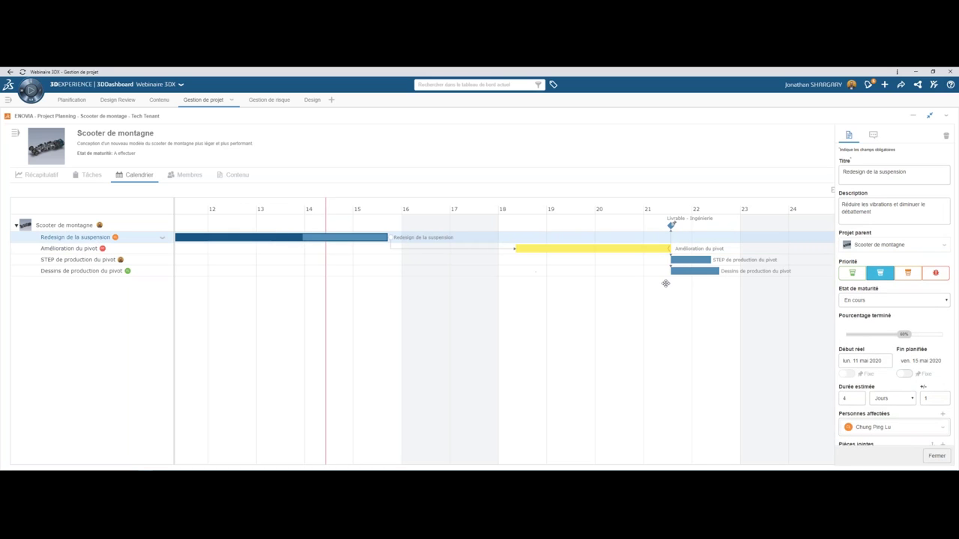
{"action": "left_click", "coordinate": [862, 300]}
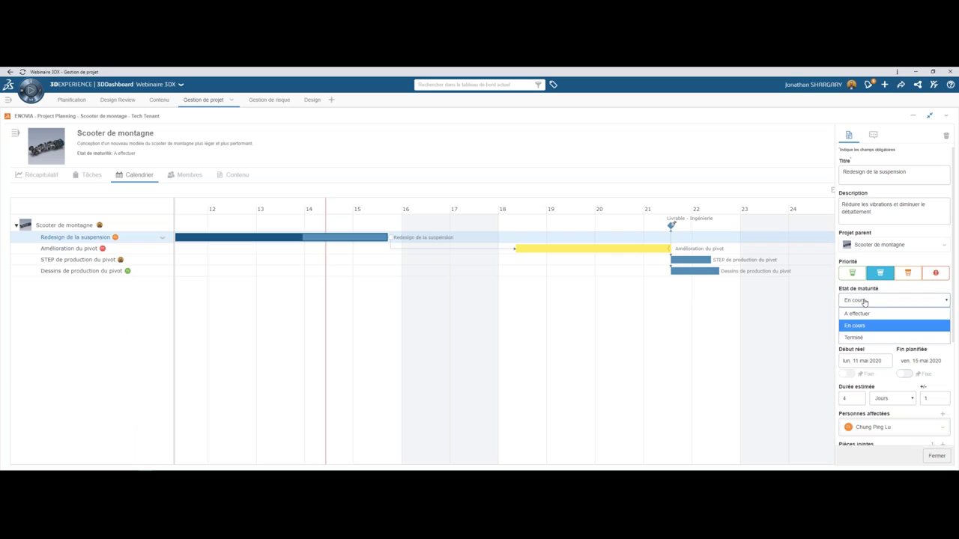
{"action": "left_click", "coordinate": [862, 336]}
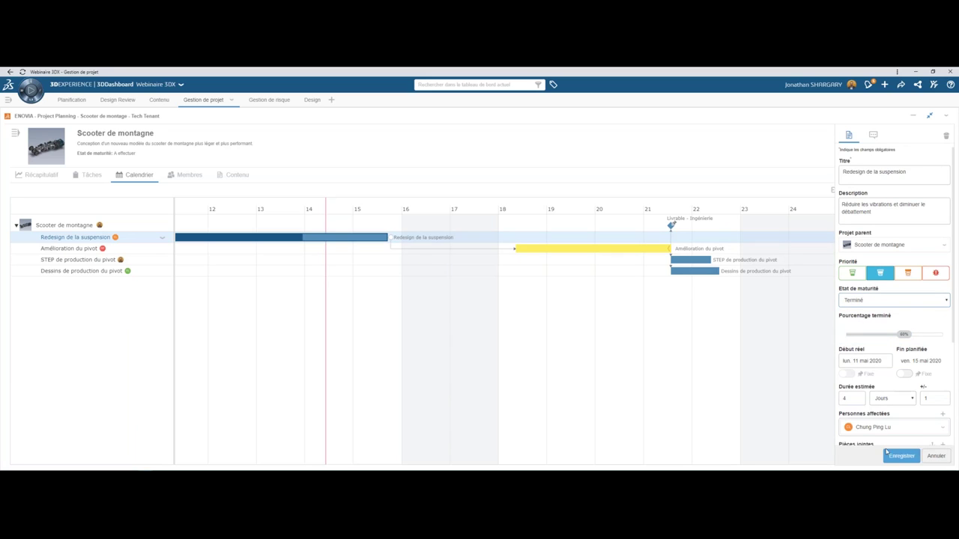
{"action": "left_click", "coordinate": [889, 457]}
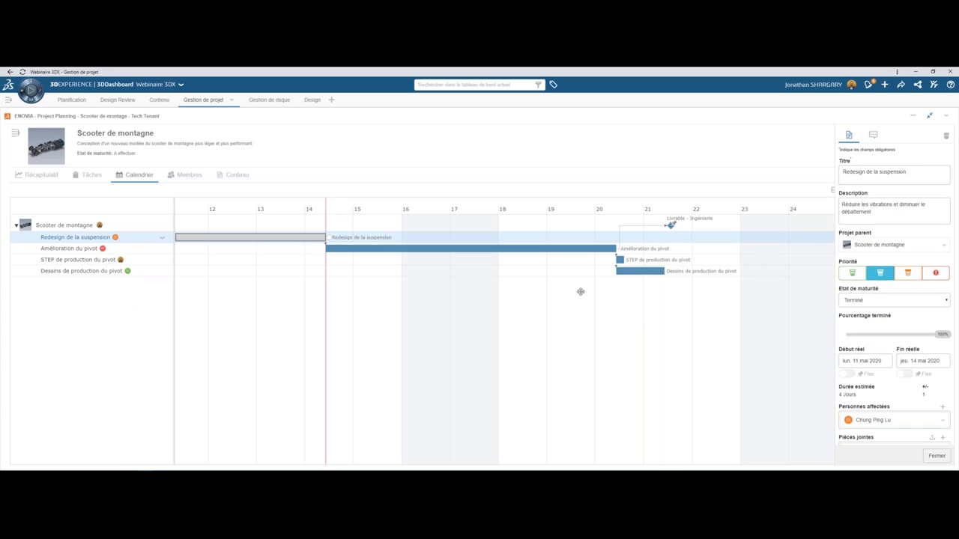
{"action": "left_click", "coordinate": [936, 455]}
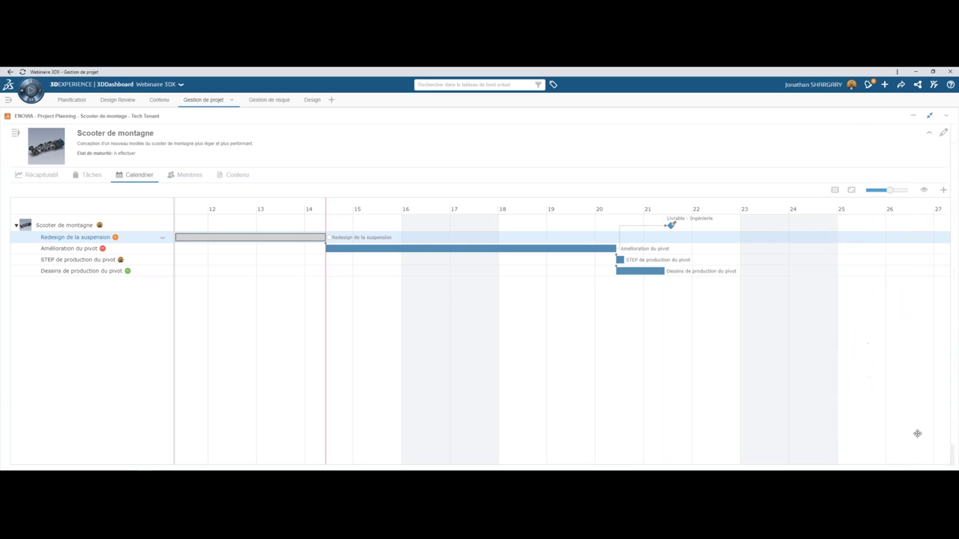
- Create a task named FEA with the description 'Faire analyse sur le pivot'
{"action": "left_click", "coordinate": [943, 190]}
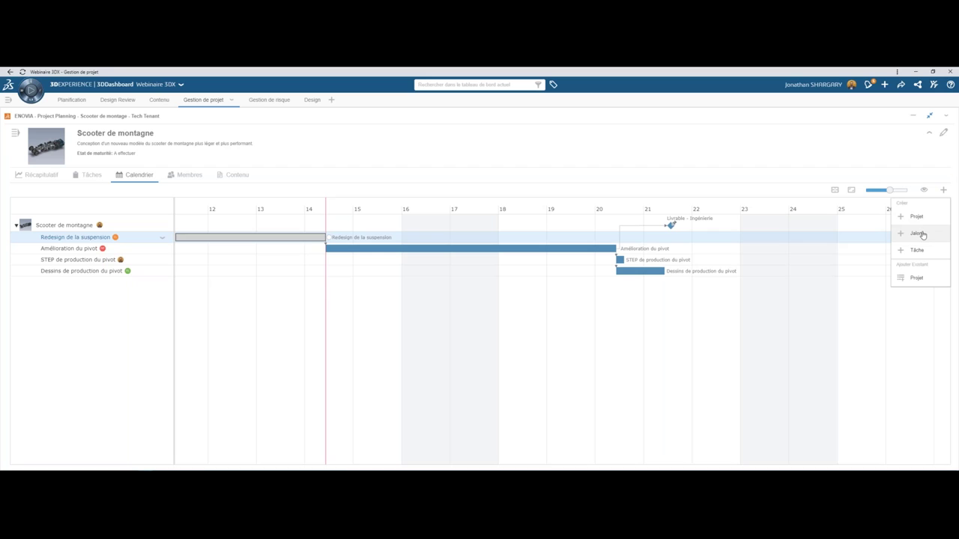
{"action": "left_click", "coordinate": [923, 254]}
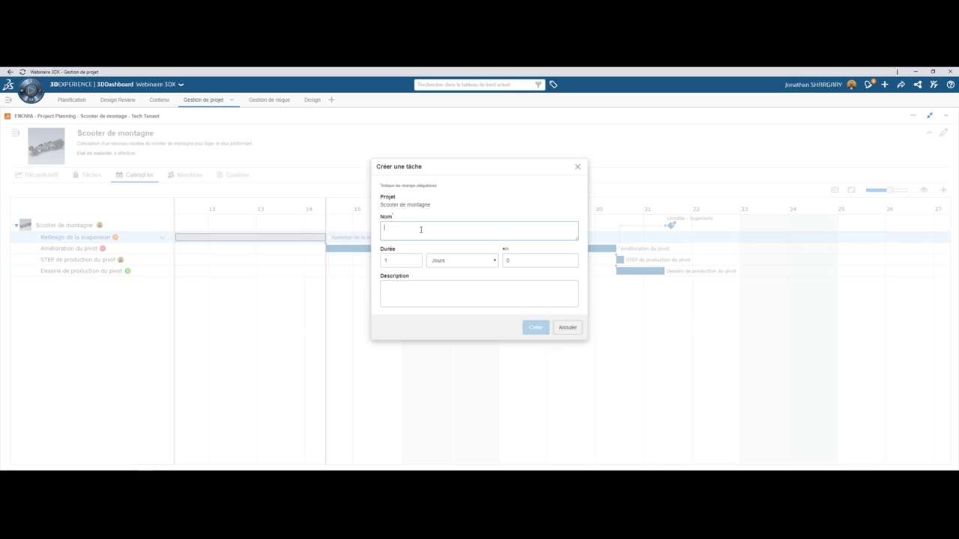
{"action": "type", "text": "FWE"}
{"action": "type", "text": "EA"}
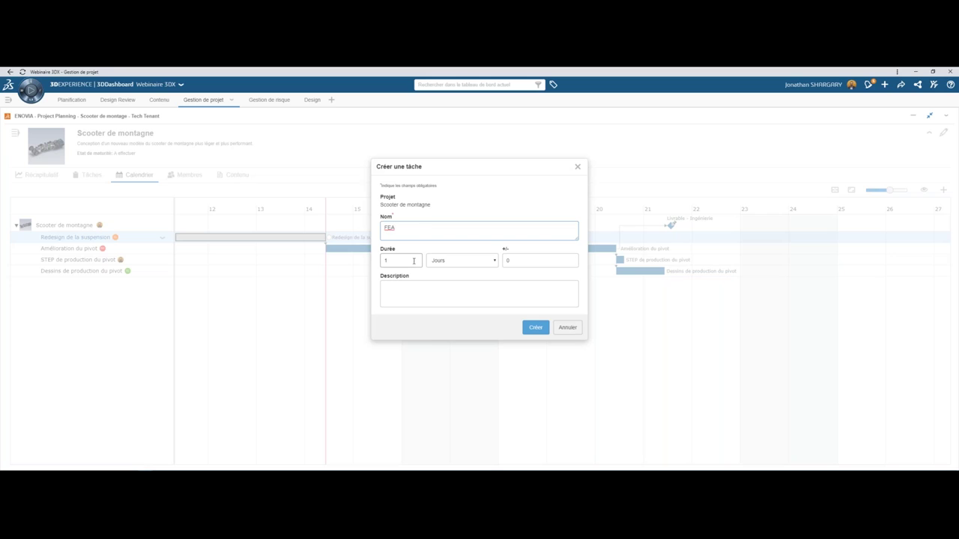
{"action": "left_click", "coordinate": [409, 296]}
{"action": "type", "text": "Fa"}
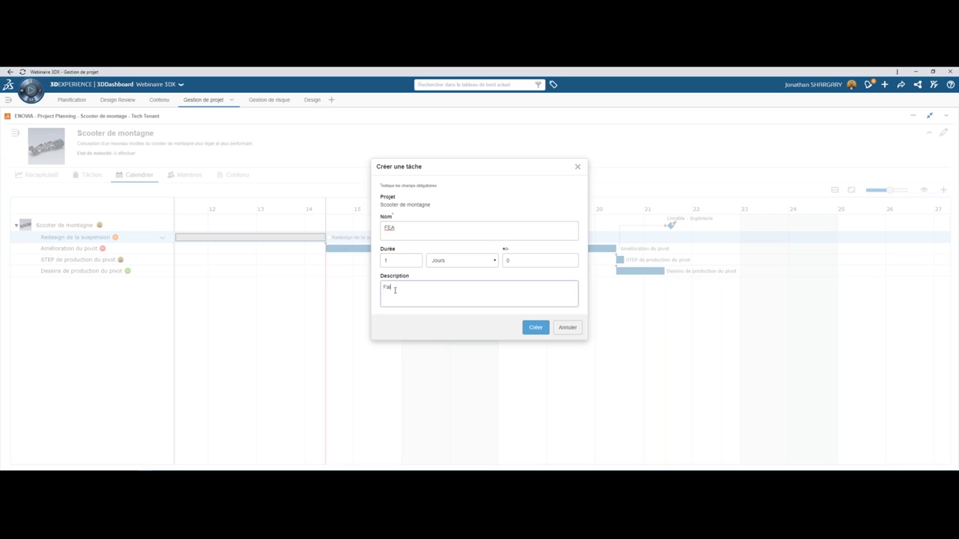
{"action": "type", "text": "ire analys"}
{"action": "type", "text": "e"}
{"action": "type", "text": " sur le p"}
{"action": "type", "text": "ivot"}
{"action": "left_click", "coordinate": [535, 328]}
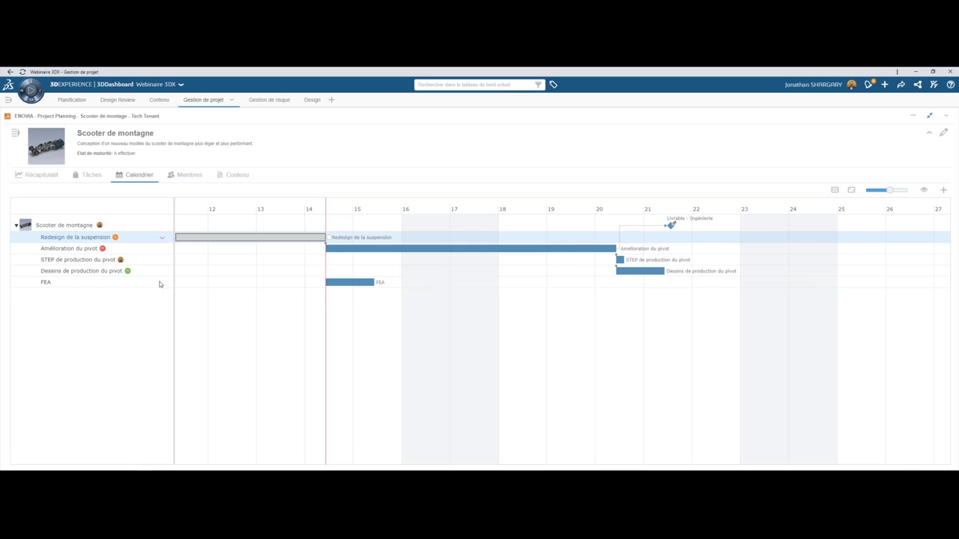
- Assign FEA to yourself via Affecter à moi-même and save it with high priority
{"action": "left_click", "coordinate": [162, 283]}
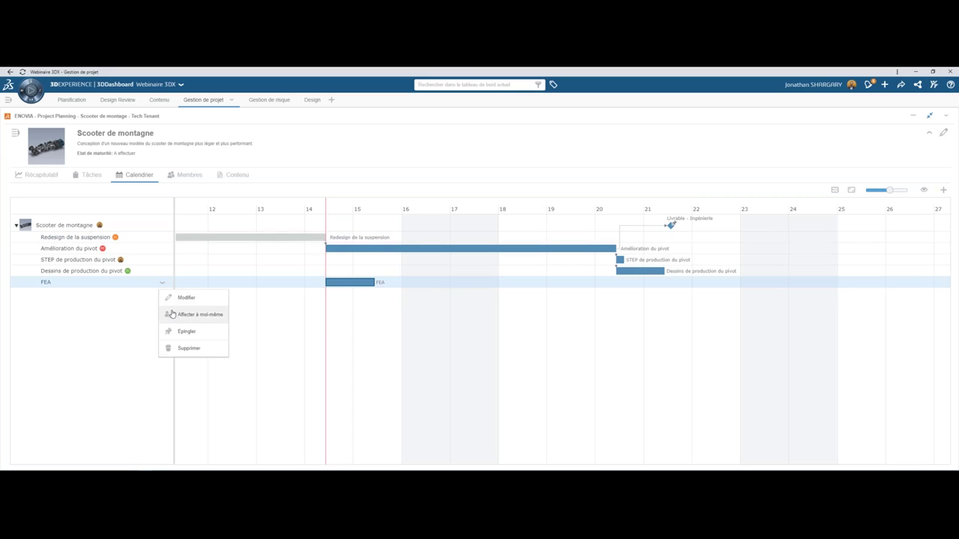
{"action": "left_click", "coordinate": [172, 314]}
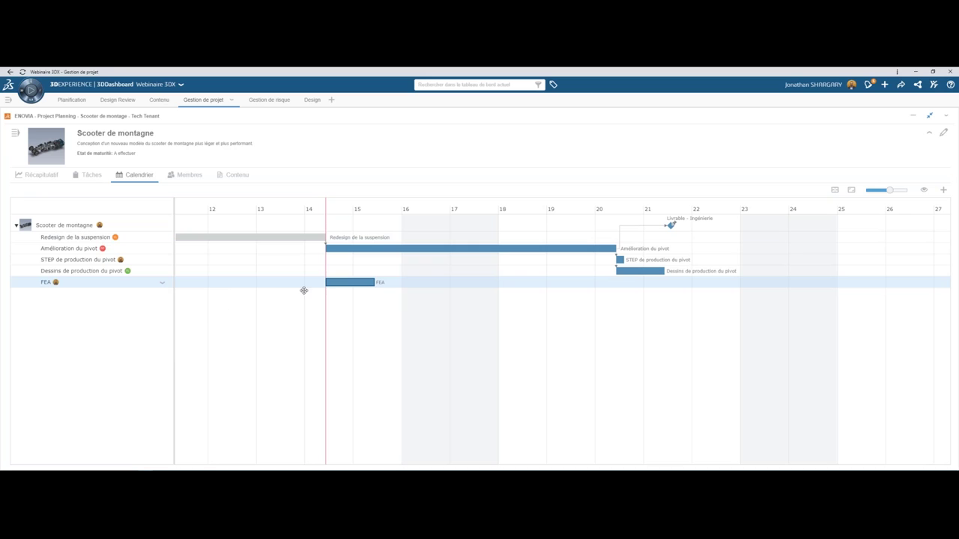
{"action": "double_click", "coordinate": [350, 283]}
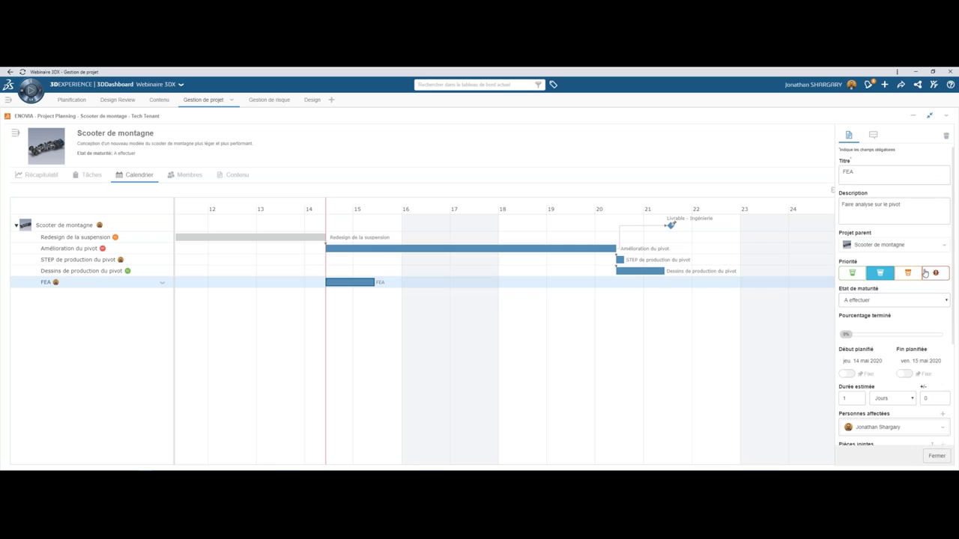
{"action": "left_click", "coordinate": [909, 275]}
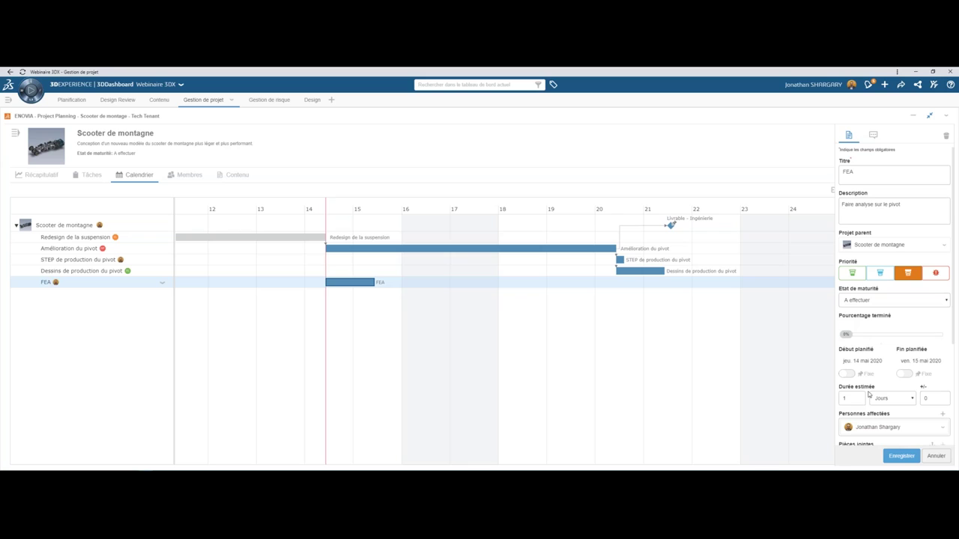
{"action": "left_click", "coordinate": [901, 456]}
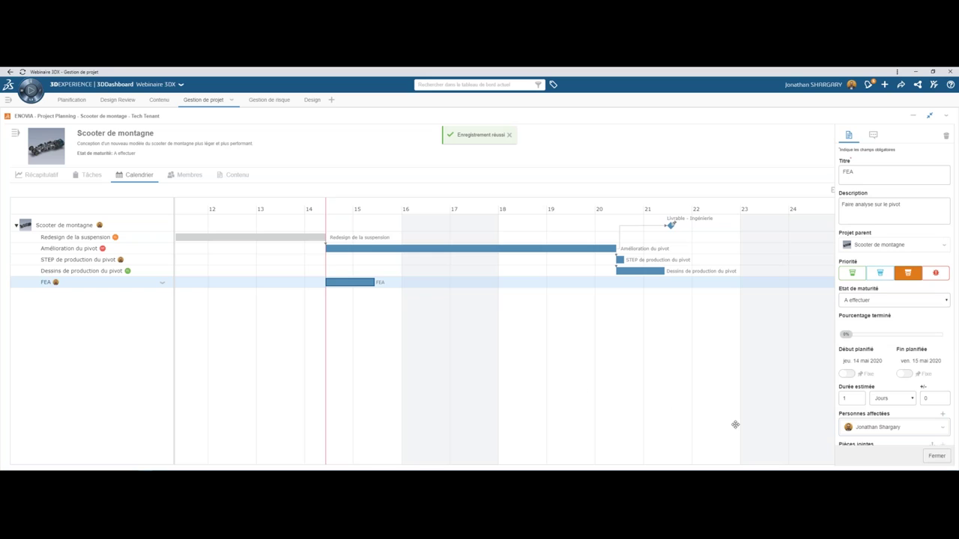
{"action": "left_click", "coordinate": [936, 456]}
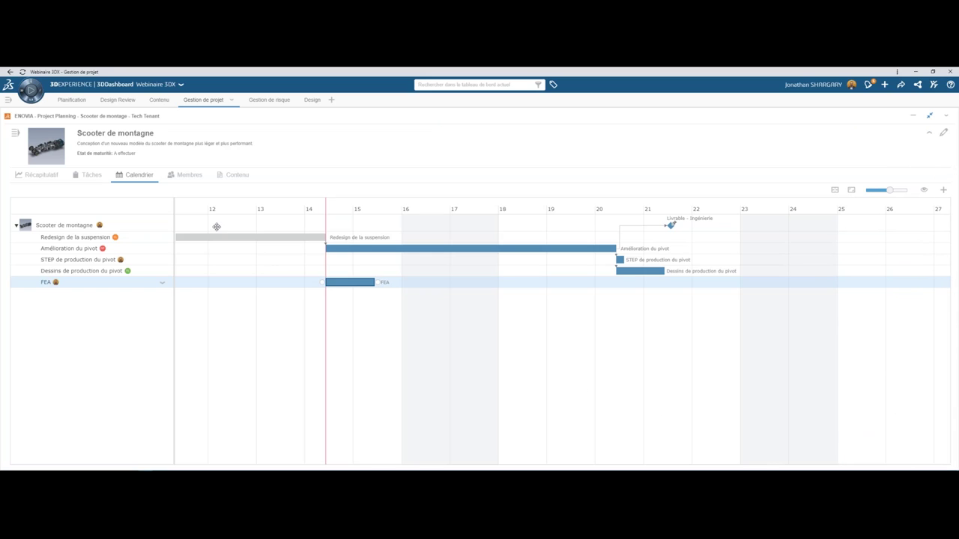
- On the Tâches board, move Amélioration du pivot into En cours, then go back to Calendrier
{"action": "left_click", "coordinate": [87, 174]}
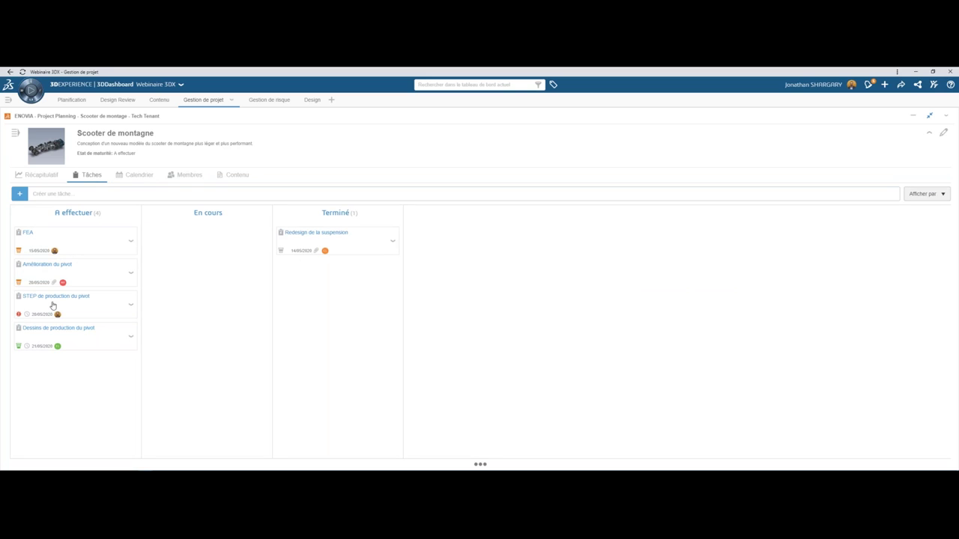
{"action": "left_click_drag", "start_coordinate": [68, 266], "coordinate": [191, 247]}
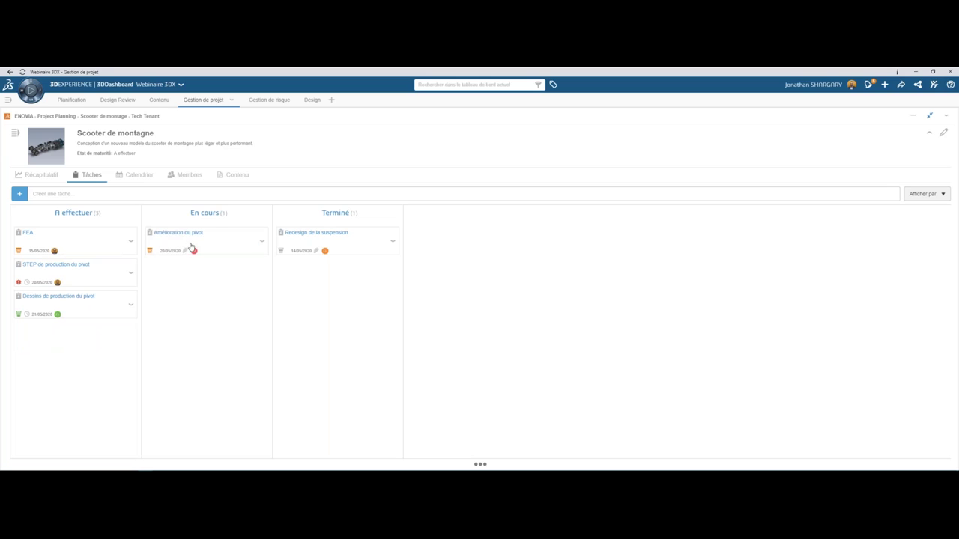
{"action": "left_click", "coordinate": [143, 175]}
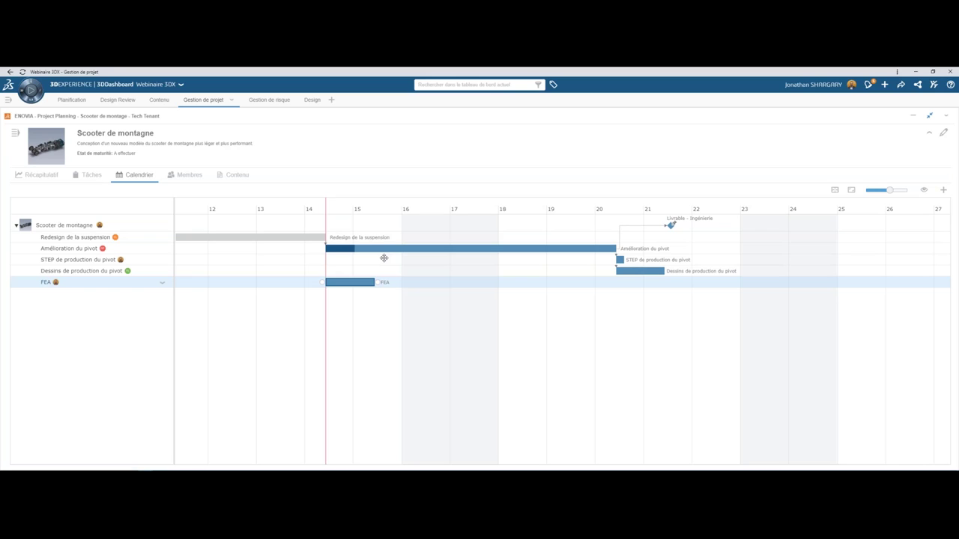
- Create subproject ECO-1256 from the ECO template, described 'All. le pignon et ajouter un garde de chaine'
{"action": "left_click", "coordinate": [943, 190]}
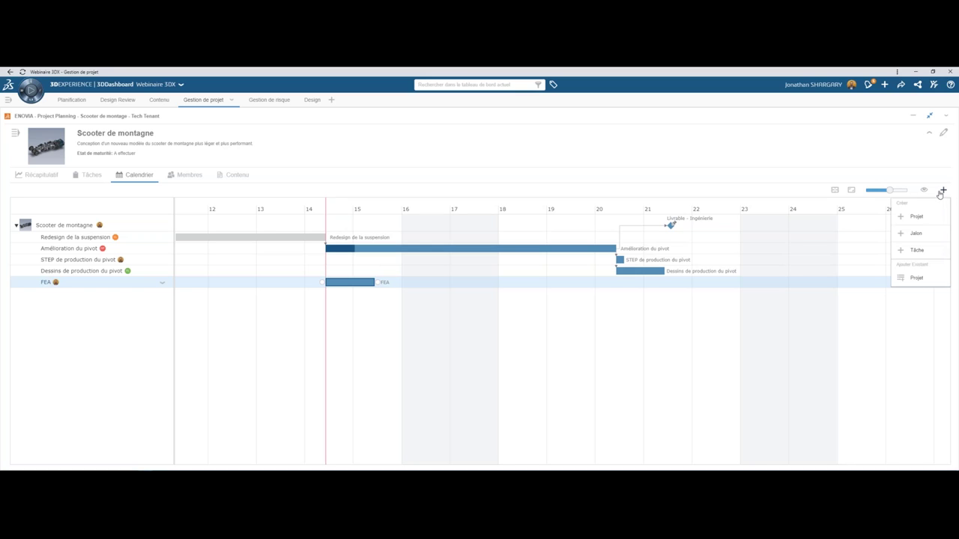
{"action": "left_click", "coordinate": [917, 217]}
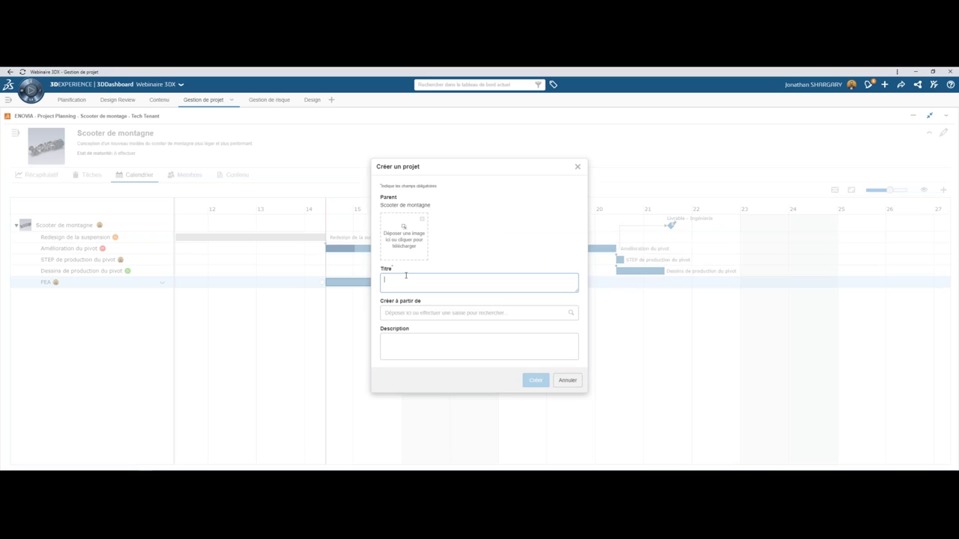
{"action": "type", "text": "ECO-"}
{"action": "type", "text": "1256"}
{"action": "left_click", "coordinate": [470, 314]}
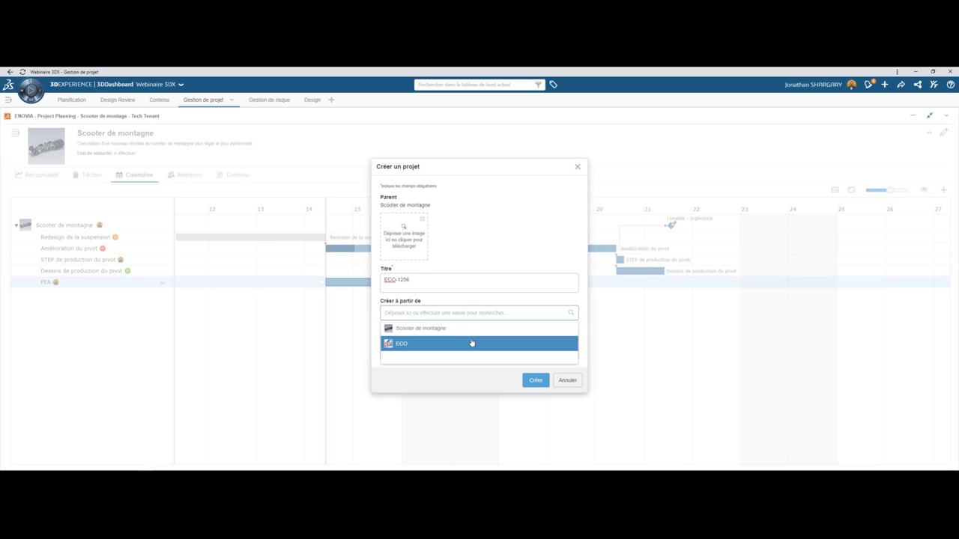
{"action": "left_click", "coordinate": [472, 342]}
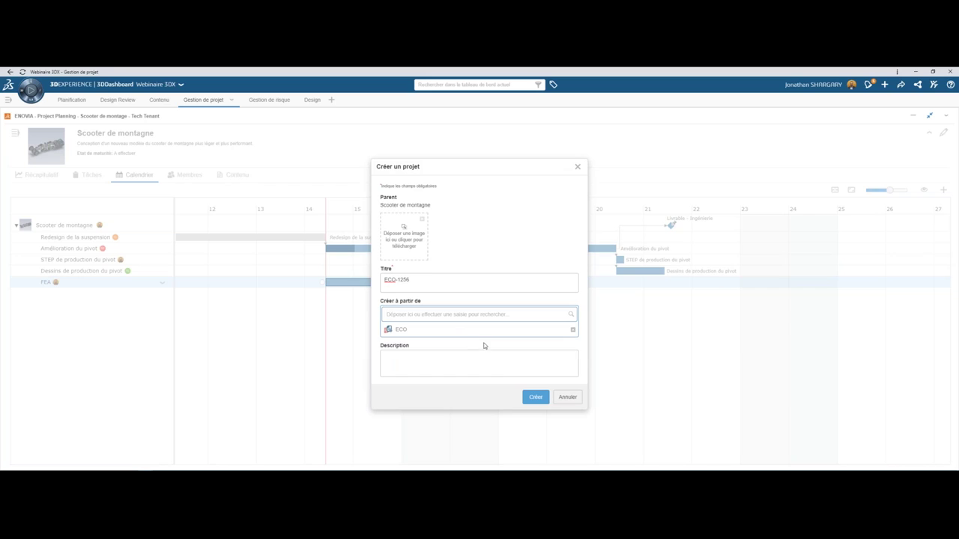
{"action": "left_click", "coordinate": [466, 364]}
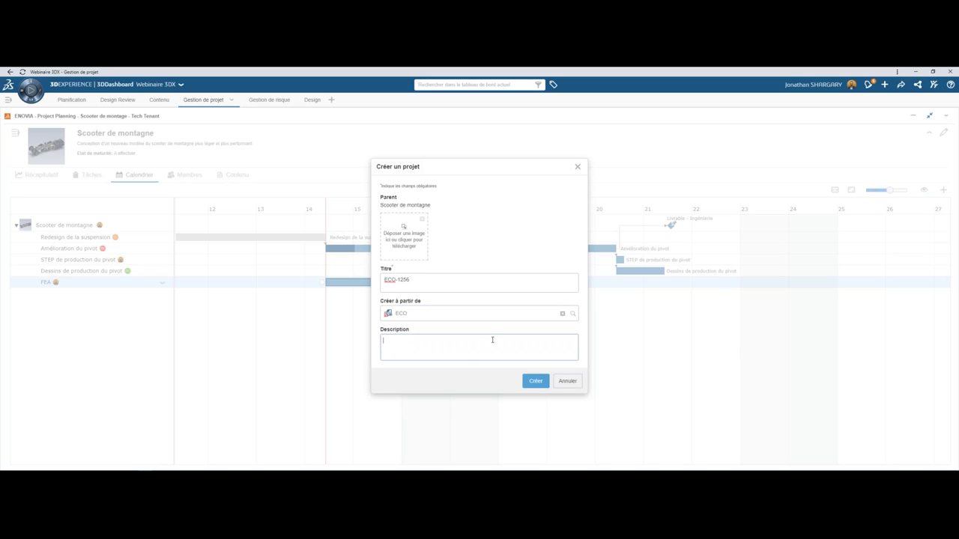
{"action": "type", "text": "All. "}
{"action": "type", "text": "le pignon et"}
{"action": "type", "text": " ajoute"}
{"action": "type", "text": "r un garde de "}
{"action": "type", "text": "chaine"}
{"action": "left_click", "coordinate": [536, 382]}
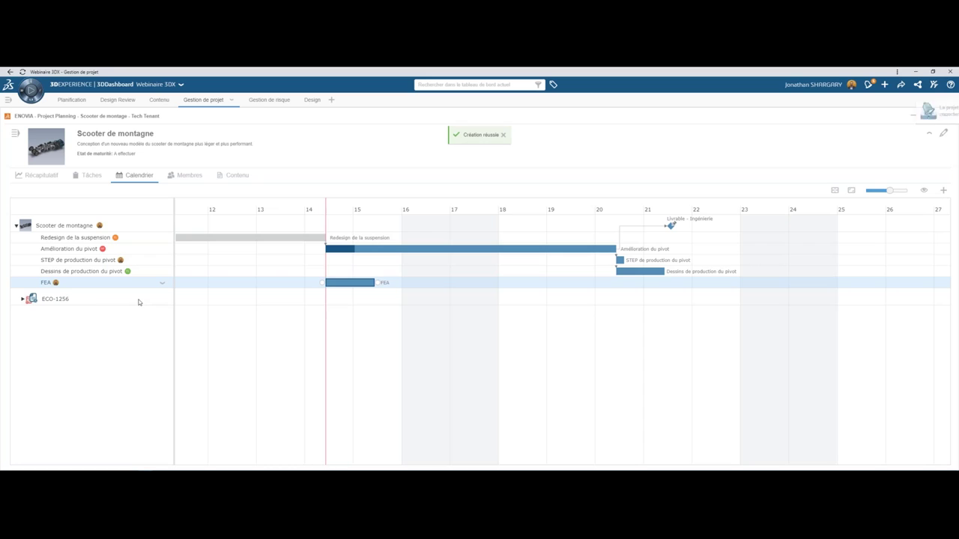
- Move ECO-1256's Analyse des besoins bar to start on the 14th, then view the Récapitulatif summary
{"action": "left_click", "coordinate": [22, 298]}
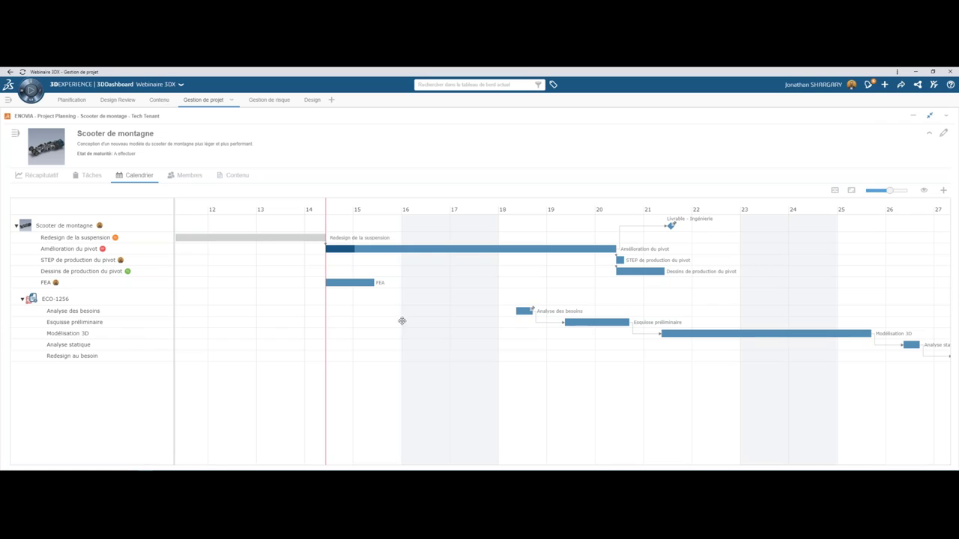
{"action": "mouse_move", "coordinate": [523, 311]}
{"action": "left_click_drag", "start_coordinate": [522, 316], "coordinate": [337, 319]}
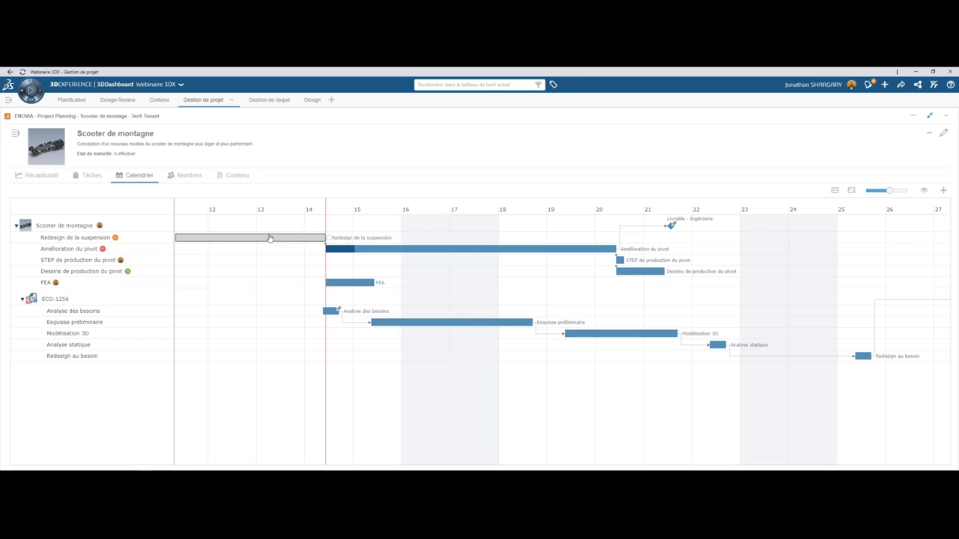
{"action": "left_click", "coordinate": [15, 174]}
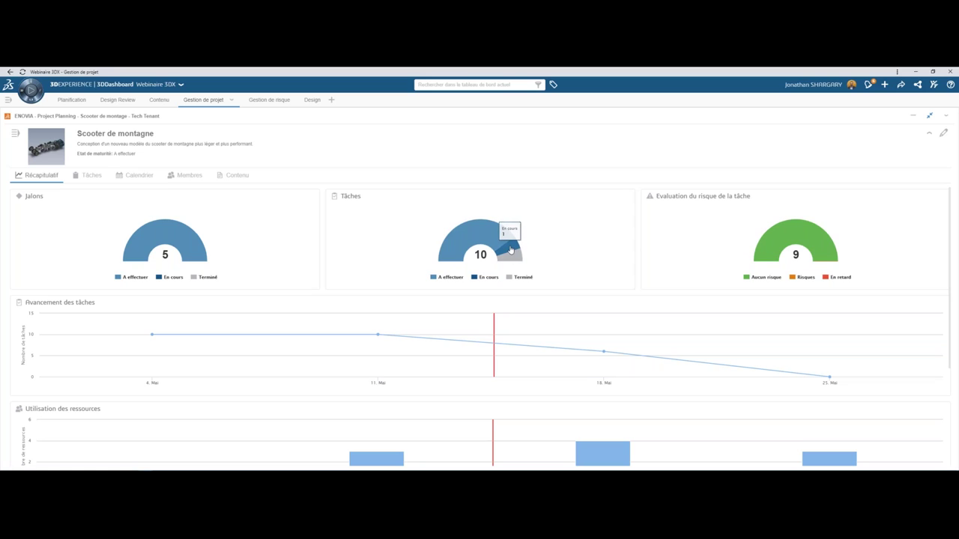
{"action": "mouse_move", "coordinate": [506, 243]}
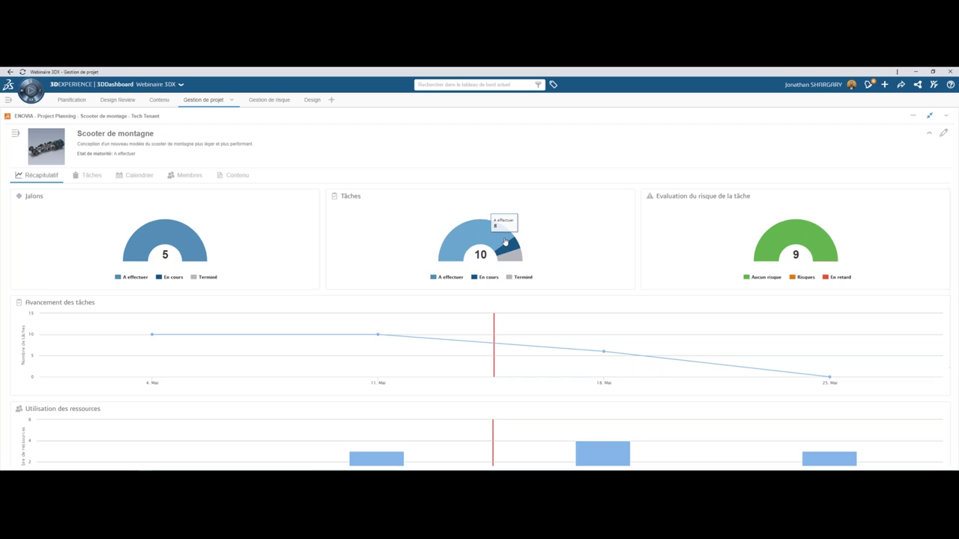
- Scroll the Scooter de montagne summary to see open tasks by assignee and deliverables by state
{"action": "scroll", "coordinate": [271, 269], "scroll_direction": "down", "scroll_amount": 2}
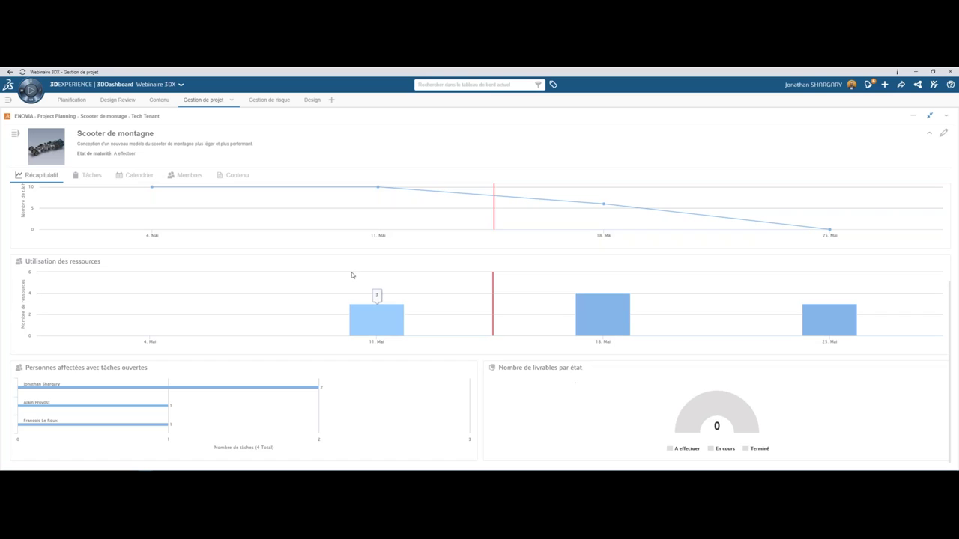
- Review the Modélisation 3D task's properties in the Gantt, then show the Contenu dashboard
{"action": "left_click", "coordinate": [139, 176]}
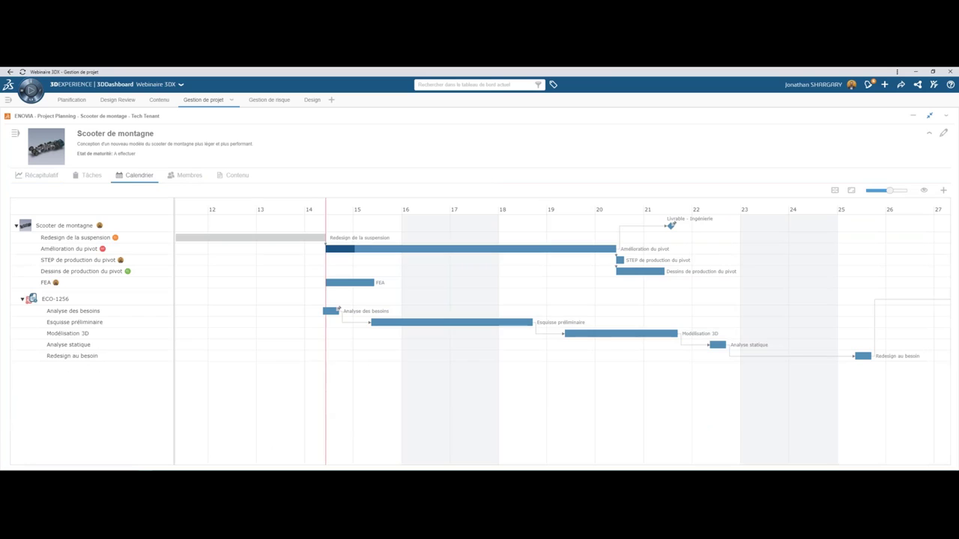
{"action": "left_click", "coordinate": [607, 336]}
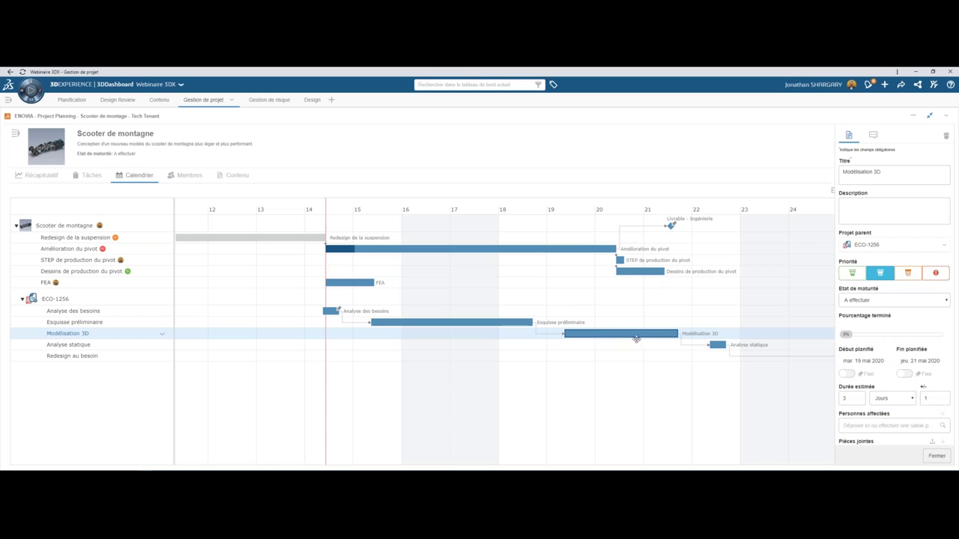
{"action": "mouse_move", "coordinate": [954, 324]}
{"action": "left_mouse_down"}
{"action": "mouse_move", "coordinate": [955, 425]}
{"action": "mouse_move", "coordinate": [942, 374]}
{"action": "mouse_move", "coordinate": [952, 405]}
{"action": "left_mouse_up"}
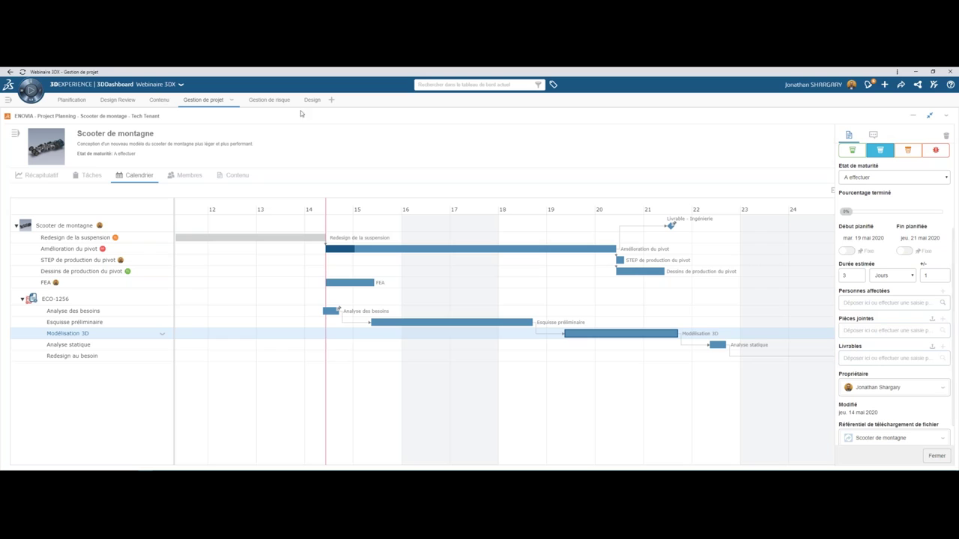
{"action": "left_click", "coordinate": [159, 99]}
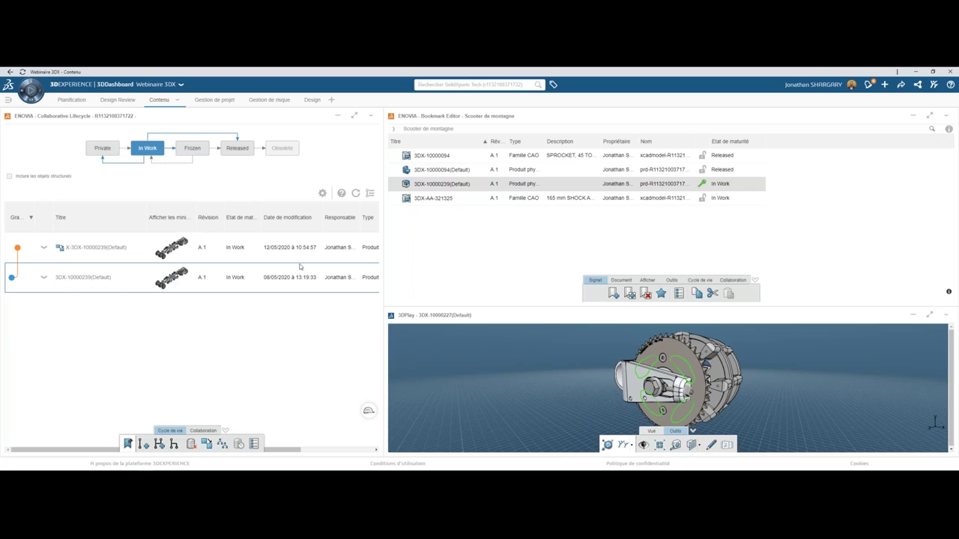
- Rerun the 227 search, pick 3DX-10000227 (Default), and return to Gestion de projet
{"action": "left_click", "coordinate": [488, 85]}
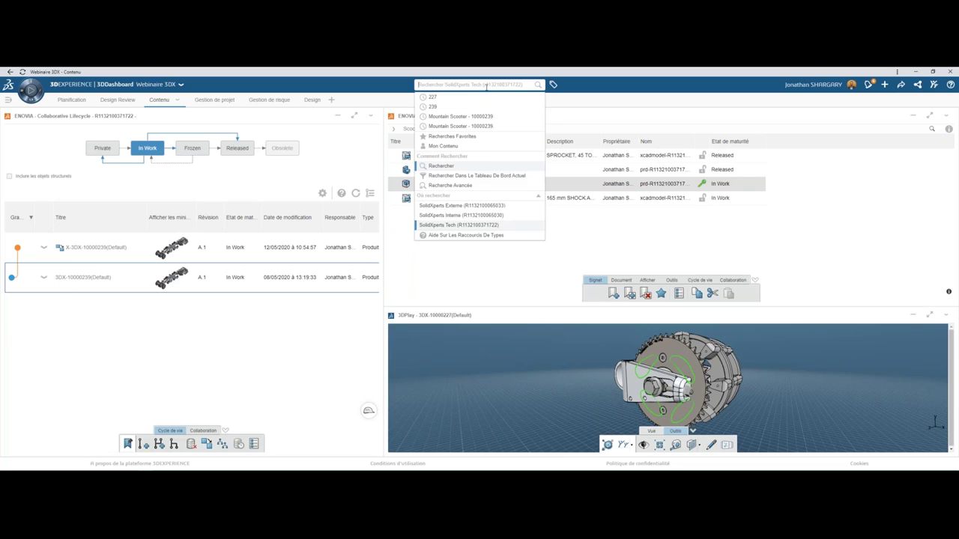
{"action": "left_click", "coordinate": [478, 97]}
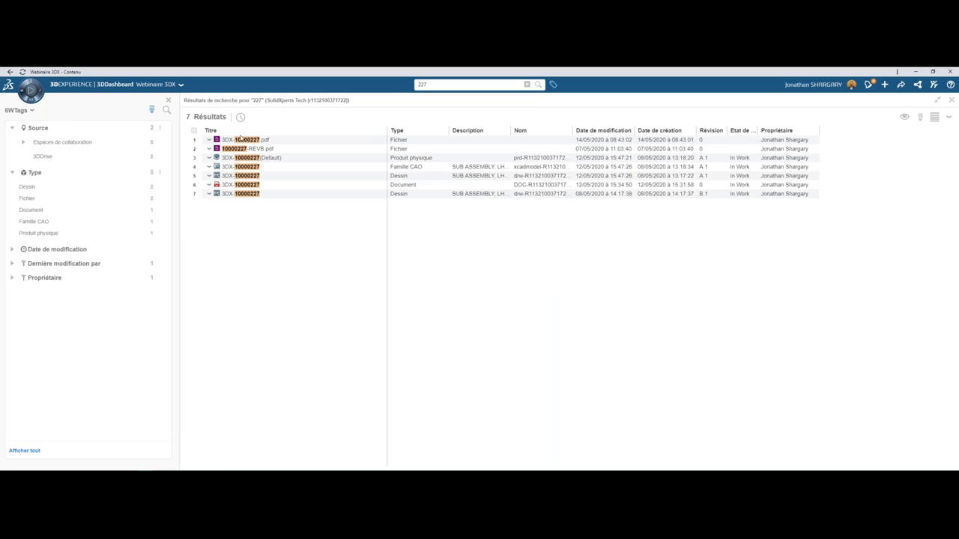
{"action": "left_click", "coordinate": [255, 159]}
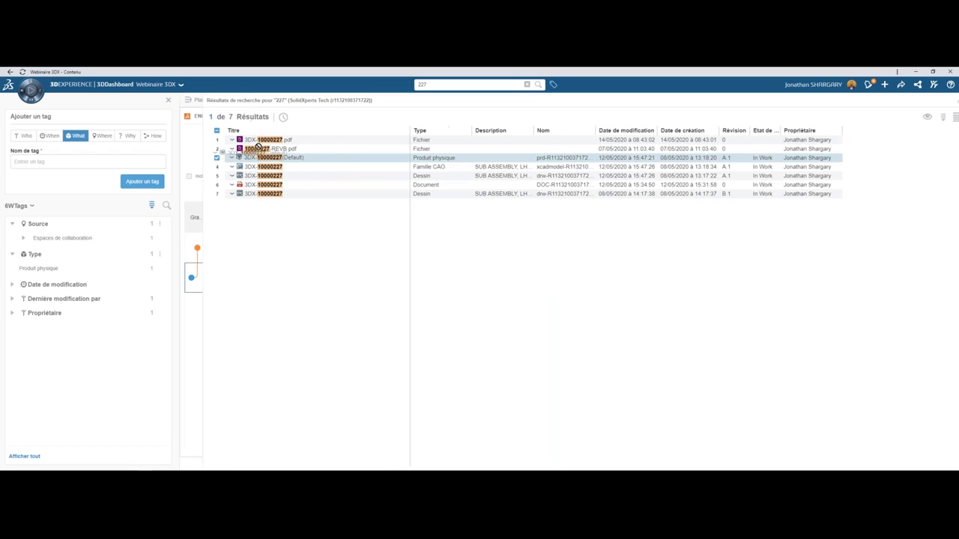
{"action": "mouse_move", "coordinate": [257, 147]}
{"action": "left_mouse_down"}
{"action": "mouse_move", "coordinate": [241, 147]}
{"action": "mouse_move", "coordinate": [217, 104]}
{"action": "left_mouse_up"}
{"action": "left_click", "coordinate": [216, 102]}
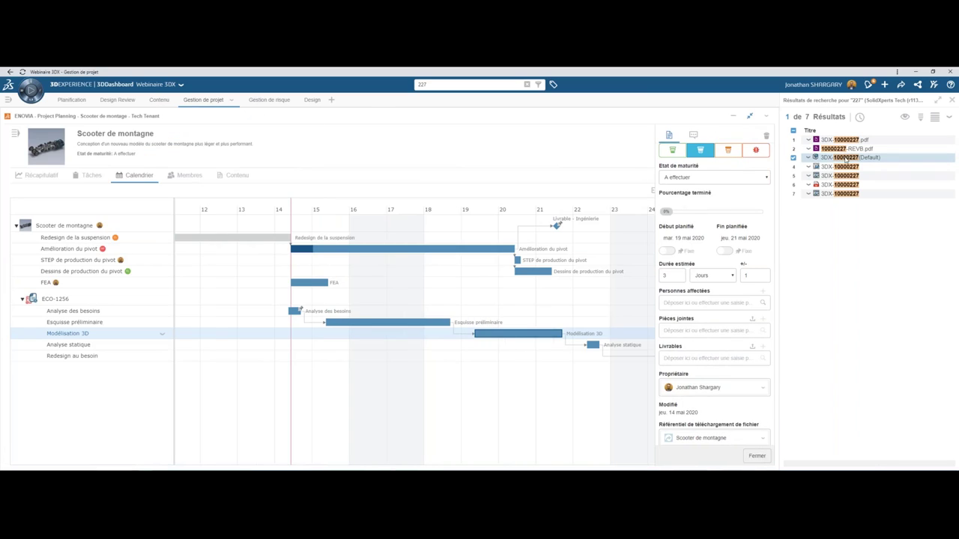
- Add 3DX-10000227 items to Modélisation 3D's Pièces jointes and Livrables, then save and close
{"action": "left_click_drag", "start_coordinate": [848, 160], "coordinate": [718, 333]}
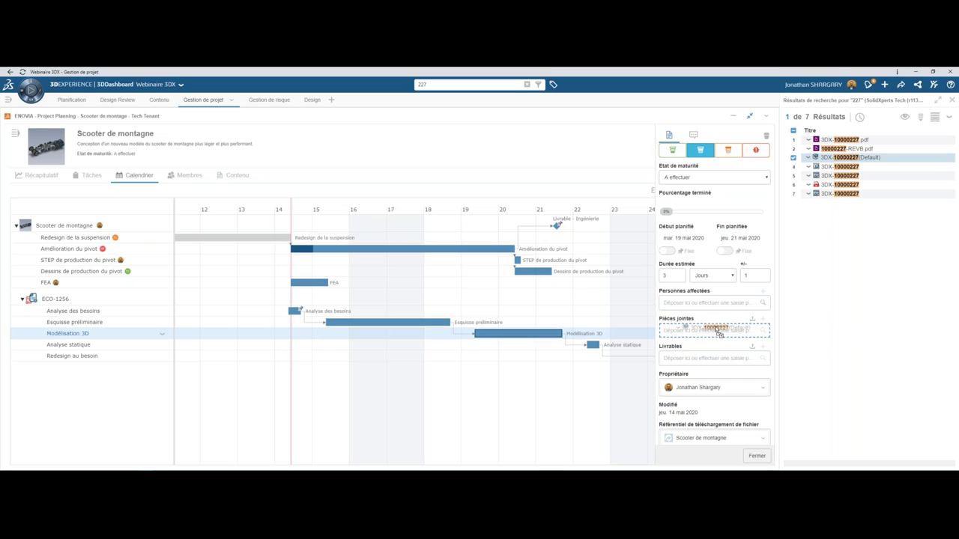
{"action": "left_click_drag", "start_coordinate": [718, 333], "coordinate": [718, 334]}
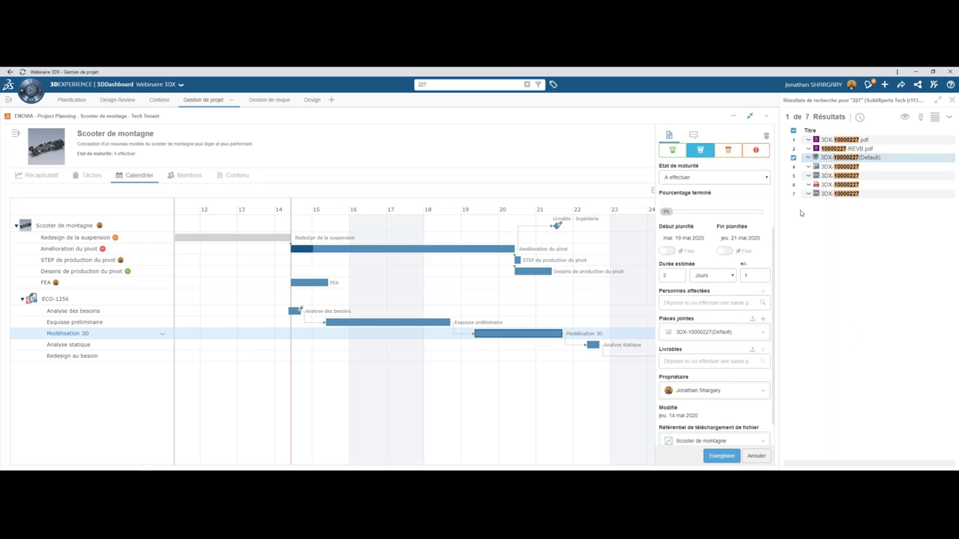
{"action": "left_click", "coordinate": [833, 177]}
{"action": "mouse_move", "coordinate": [833, 177]}
{"action": "left_mouse_down"}
{"action": "mouse_move", "coordinate": [712, 333]}
{"action": "mouse_move", "coordinate": [717, 343]}
{"action": "mouse_move", "coordinate": [699, 376]}
{"action": "left_mouse_up"}
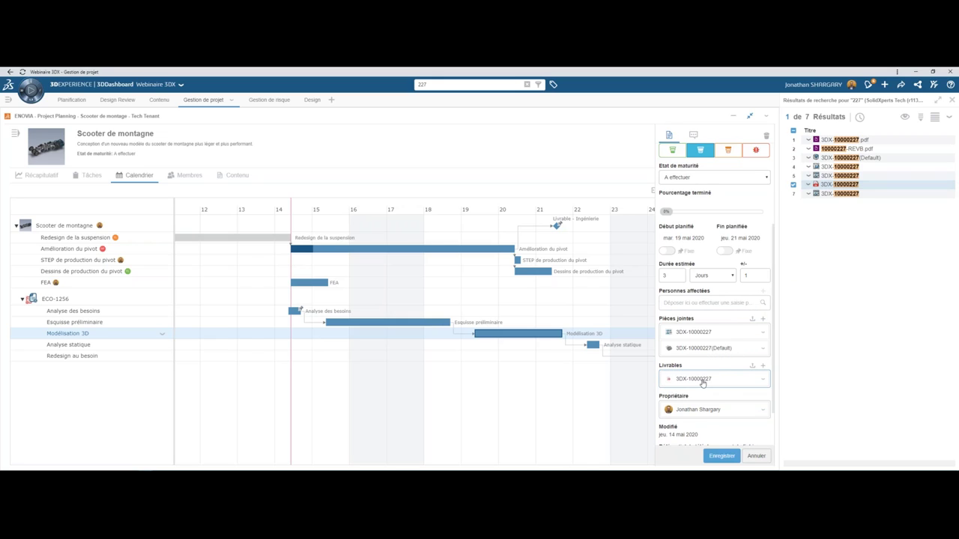
{"action": "left_click", "coordinate": [721, 455]}
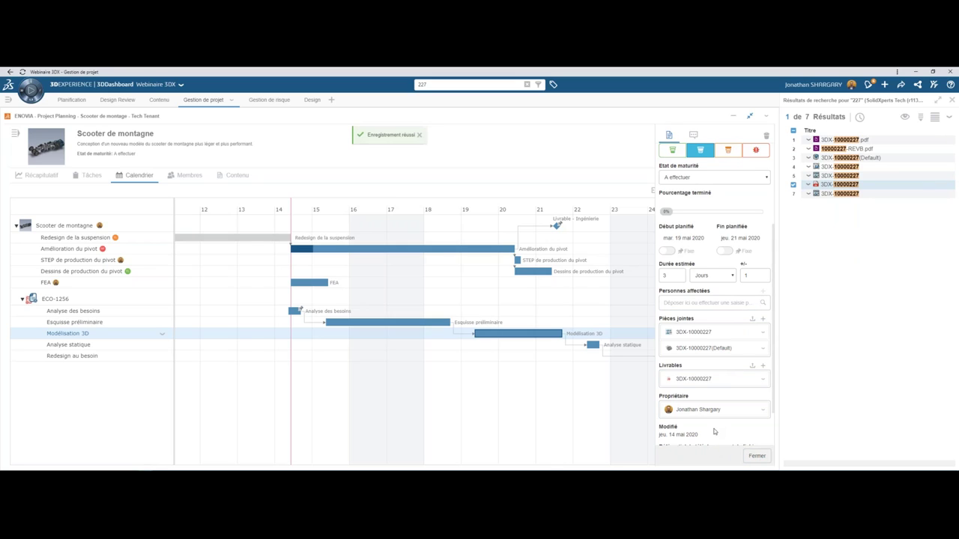
{"action": "left_click", "coordinate": [757, 455]}
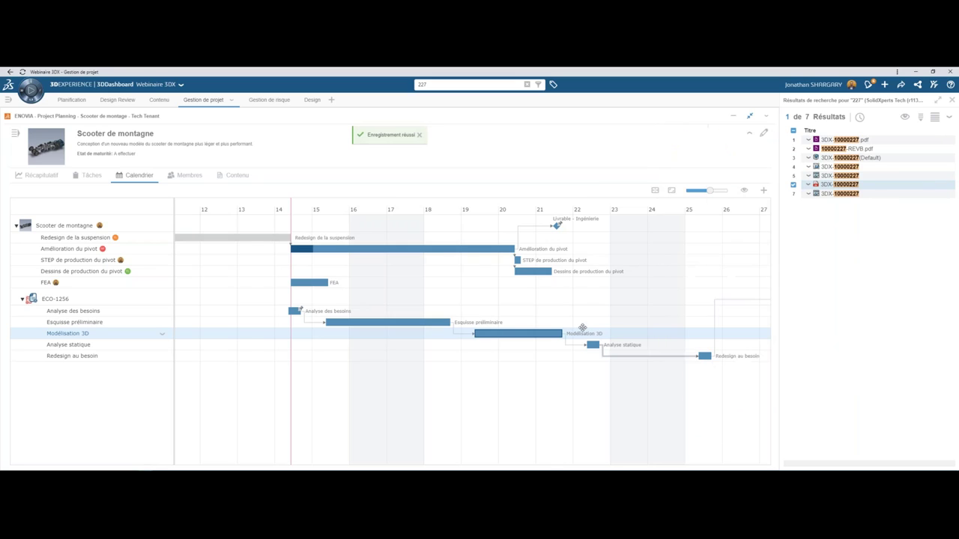
- Check the project's content file cards, then return to the Scooter de montagne summary
{"action": "left_click", "coordinate": [233, 175]}
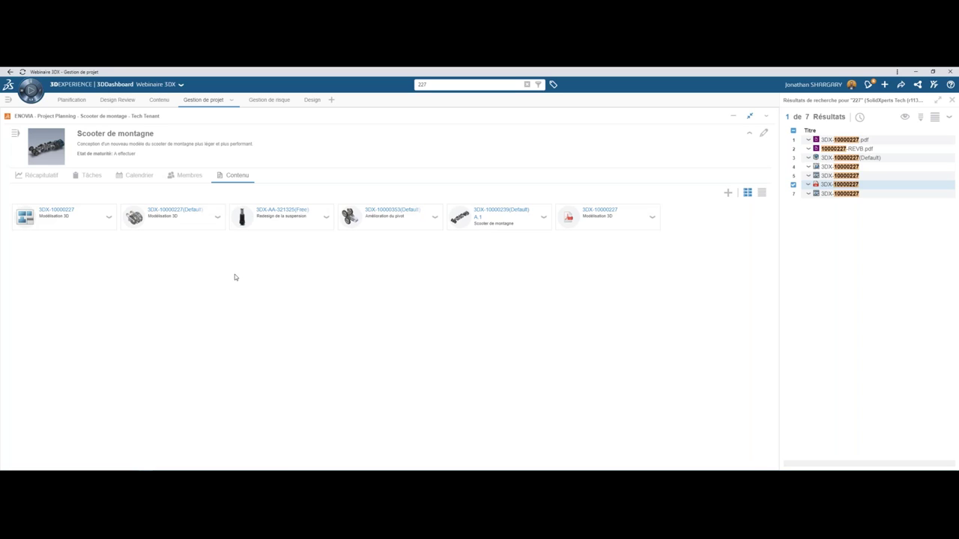
{"action": "left_click", "coordinate": [41, 175]}
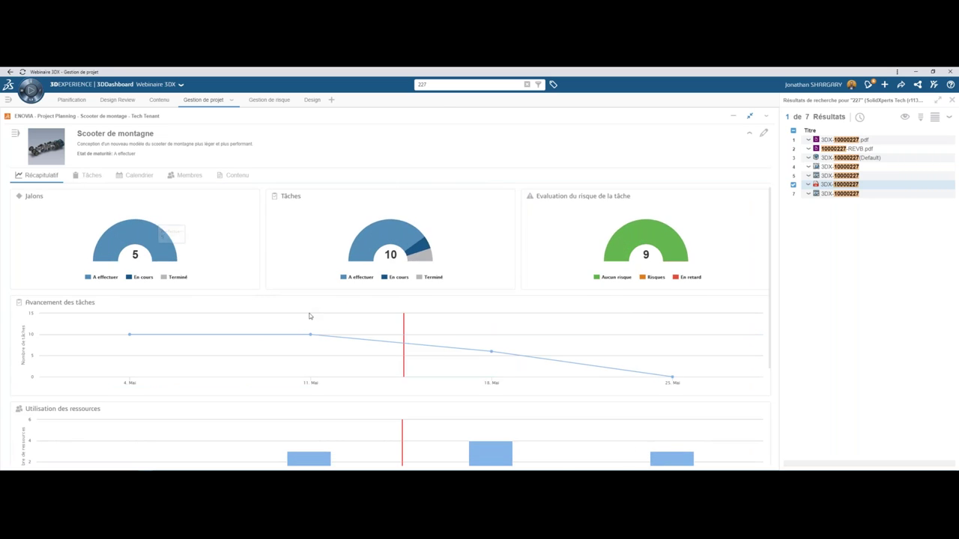
- Switch to the PowerPoint slideshow and reveal the Planification en équipe column
{"action": "scroll", "coordinate": [313, 319], "scroll_direction": "down", "scroll_amount": 2}
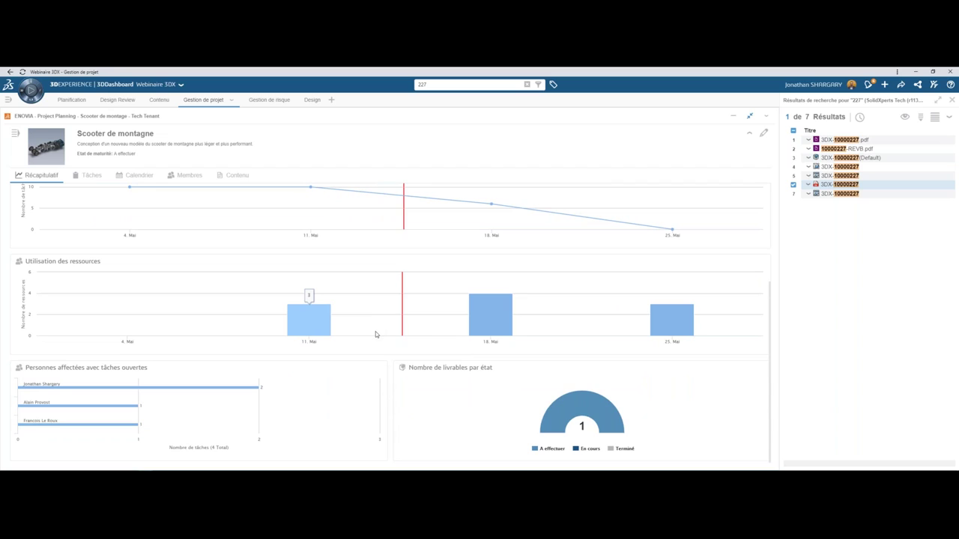
{"action": "mouse_move", "coordinate": [523, 412]}
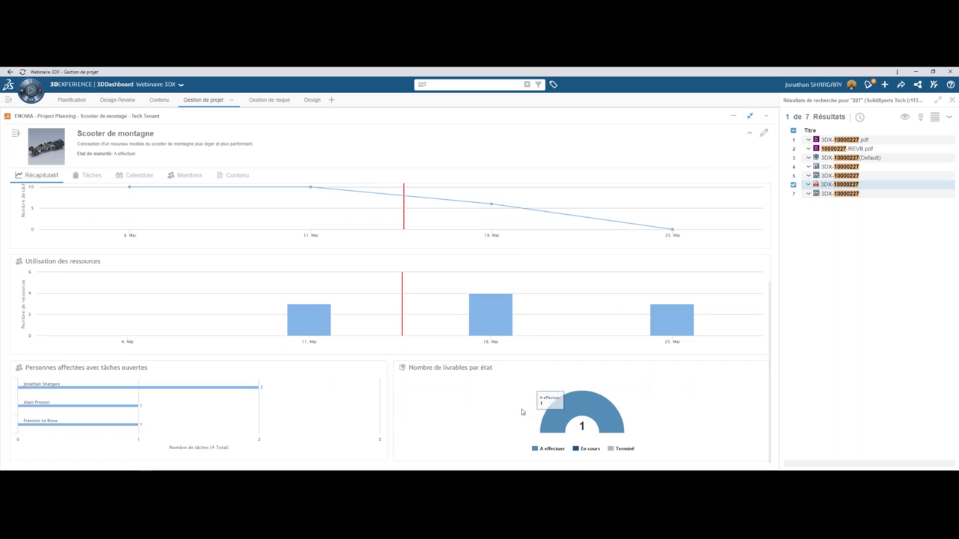
{"action": "scroll", "coordinate": [521, 409], "scroll_direction": "up", "scroll_amount": 3}
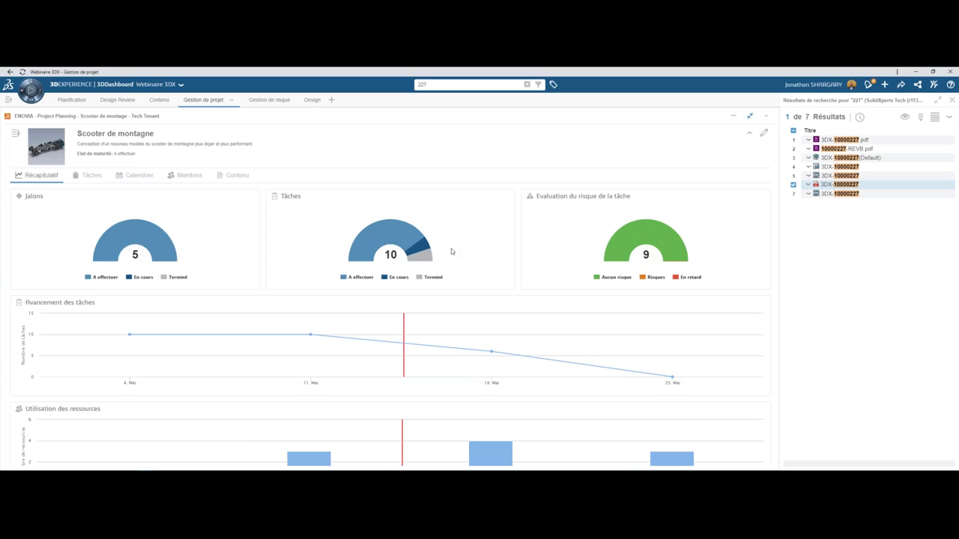
{"action": "key", "text": "alt+Tab"}
{"action": "left_click", "coordinate": [452, 251]}
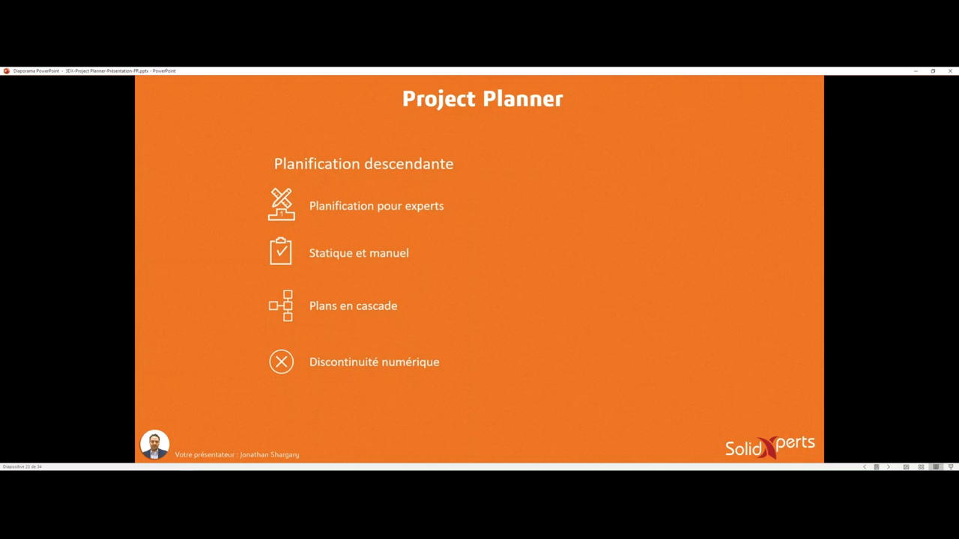
{"action": "left_click", "coordinate": [469, 248]}
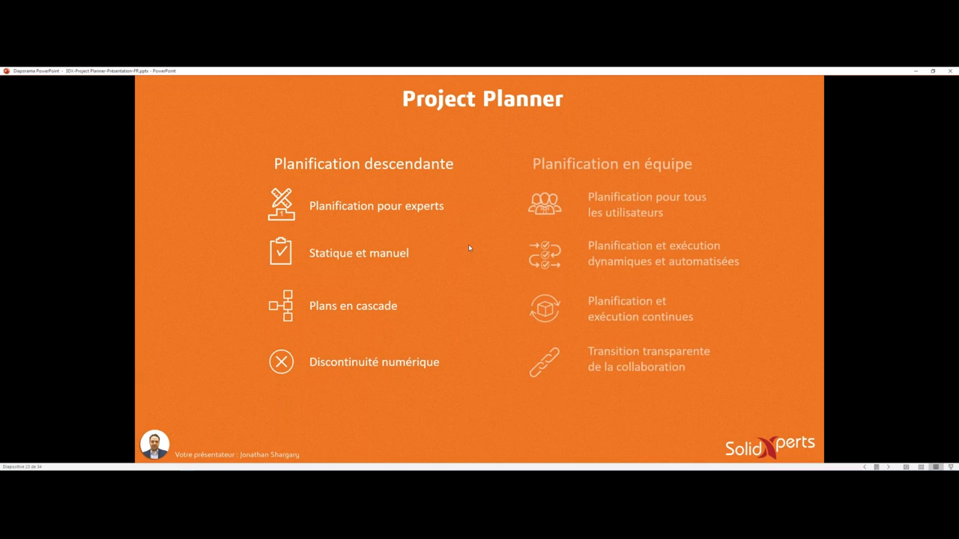
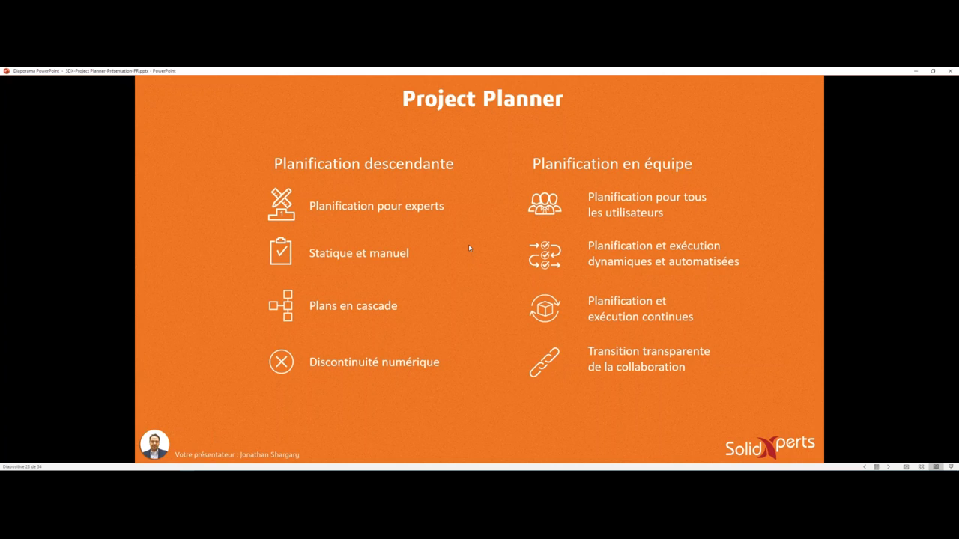
- Advance three slides to the Collaboration Designer for SOLIDWORKS slide, then show all open windows
{"action": "key", "text": "Right"}
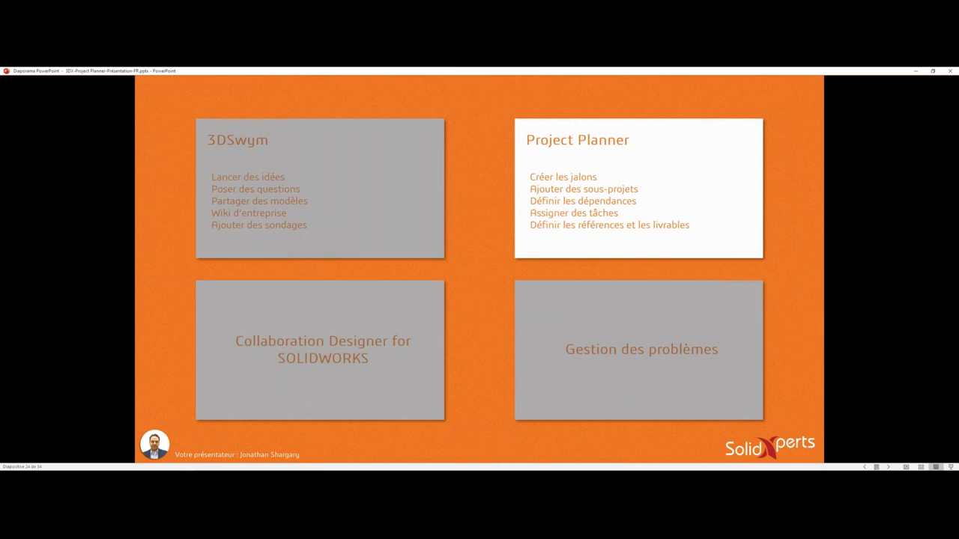
{"action": "key", "text": "Right"}
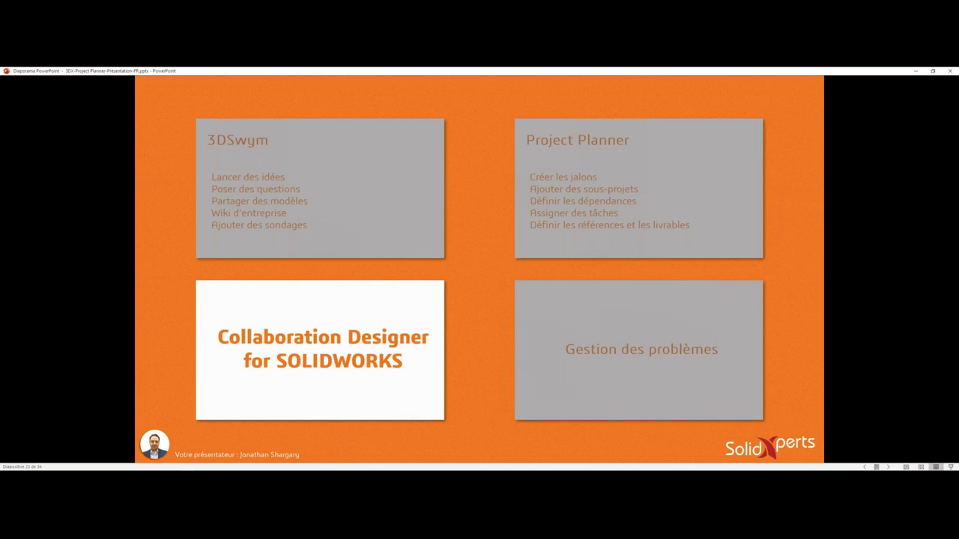
{"action": "key", "text": "Right"}
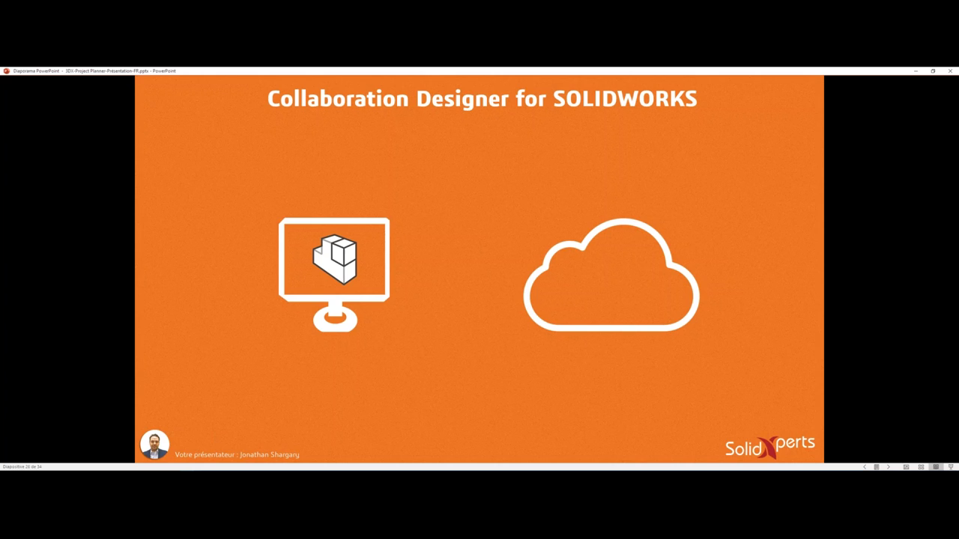
{"action": "key", "text": "super+Tab"}
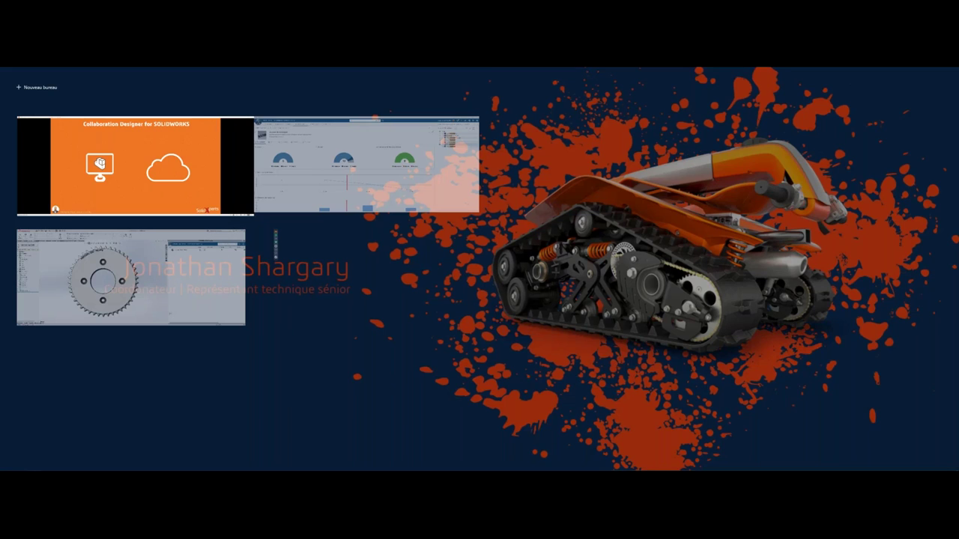
- Switch to the SOLIDWORKS sprocket window and launch Collaborative Tasks from the 3DEXPERIENCE pane
{"action": "left_click", "coordinate": [438, 198]}
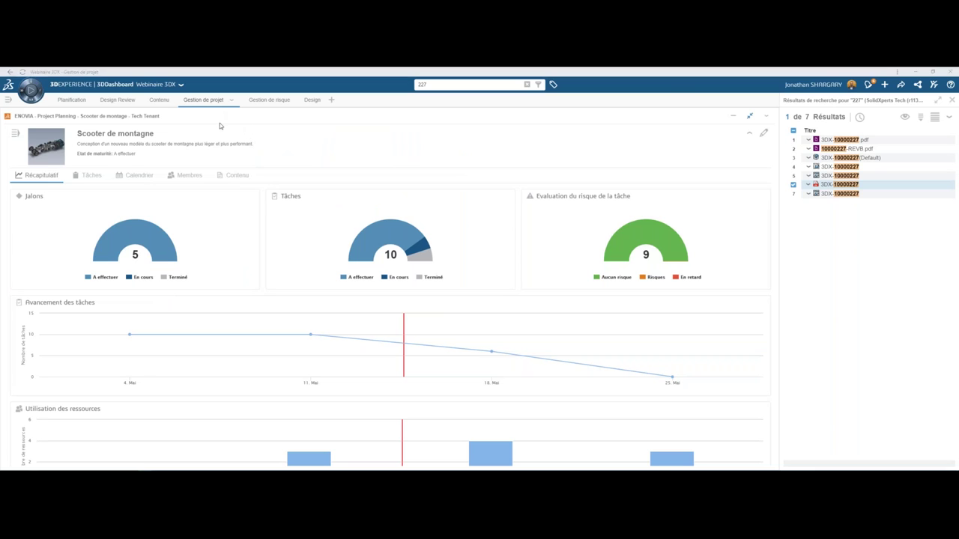
{"action": "key", "text": "super+Tab"}
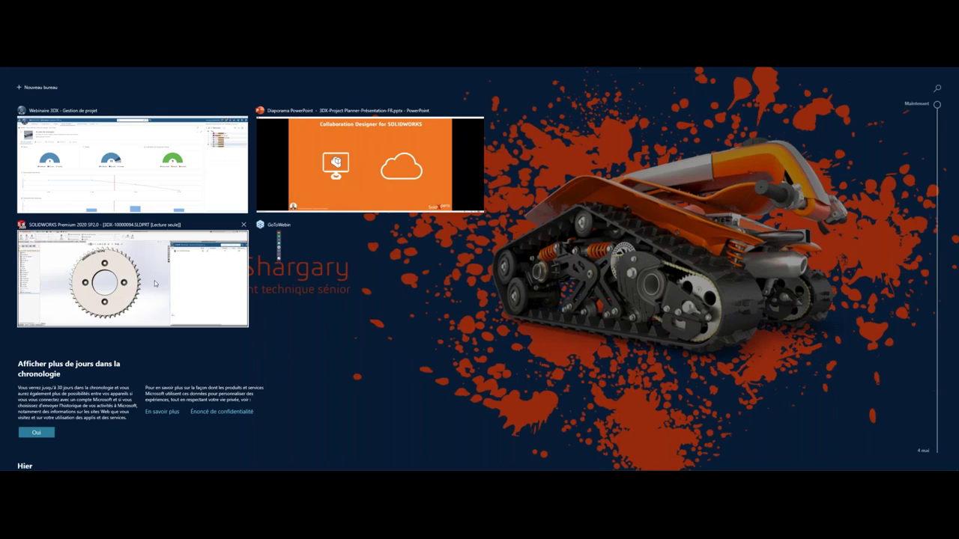
{"action": "left_click", "coordinate": [156, 283]}
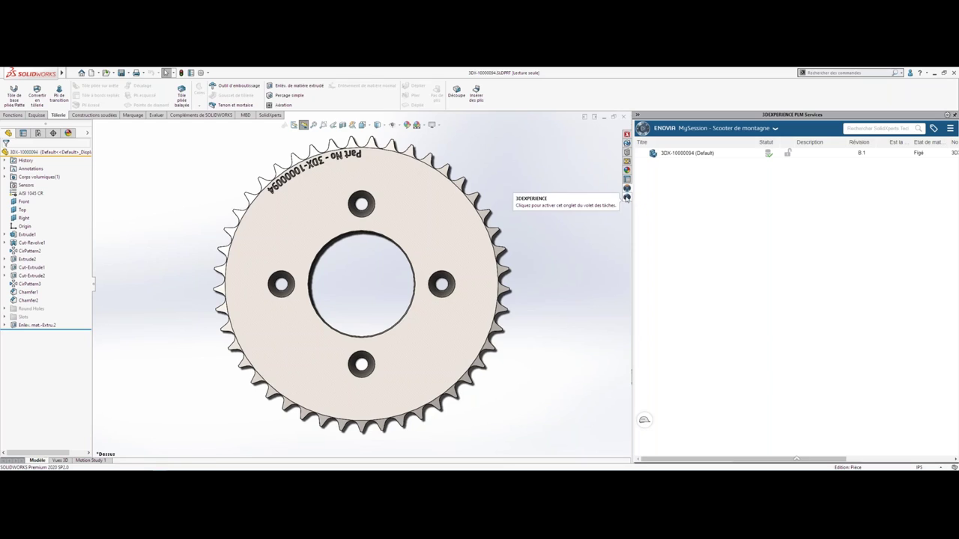
{"action": "left_click", "coordinate": [627, 197]}
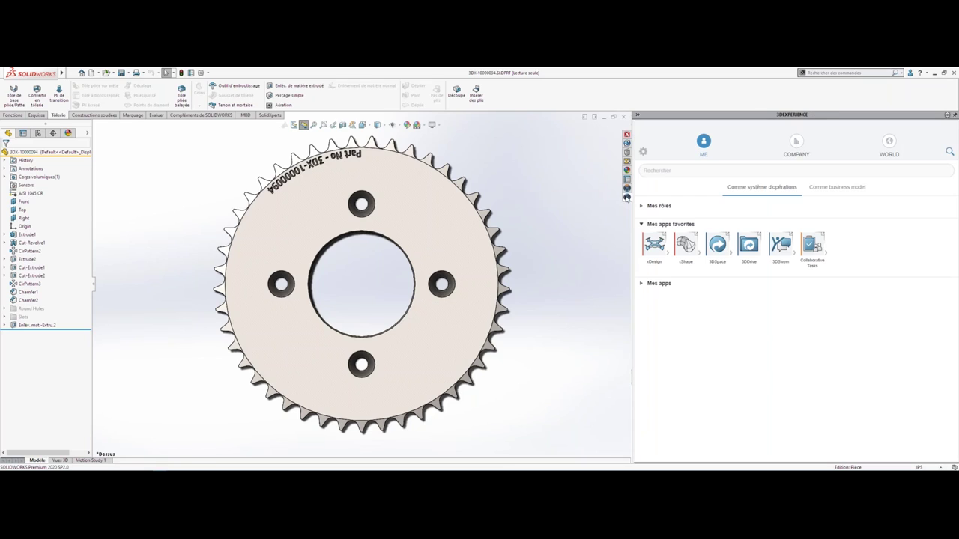
{"action": "left_click", "coordinate": [813, 247]}
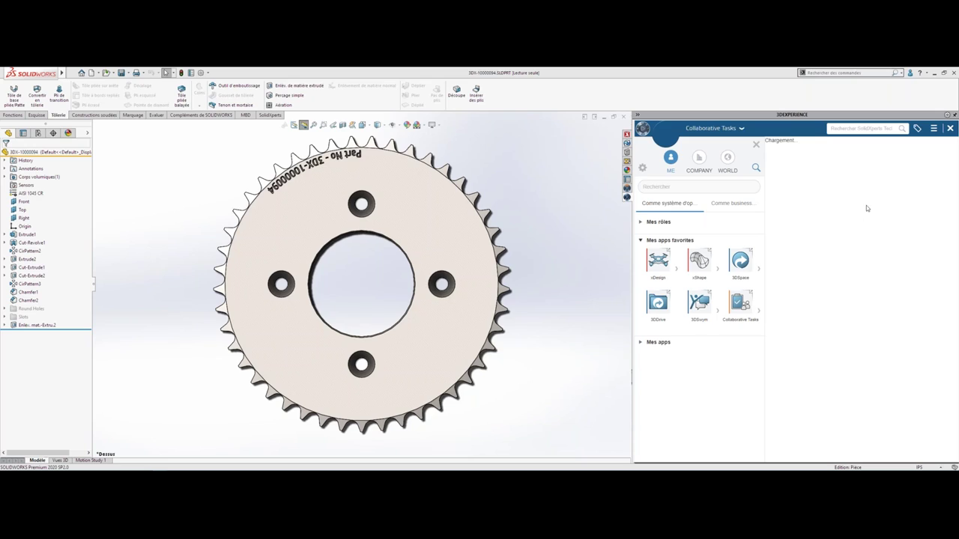
{"action": "left_click", "coordinate": [756, 144]}
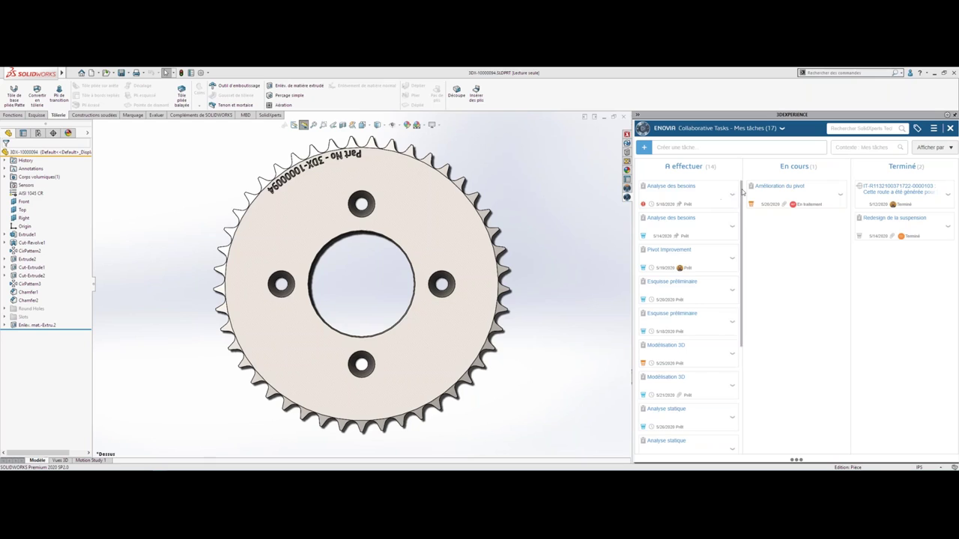
- Preview the task board grouped by Maturité and Echéance, then return to Statut grouping
{"action": "mouse_move", "coordinate": [741, 203]}
{"action": "left_mouse_down"}
{"action": "mouse_move", "coordinate": [746, 279]}
{"action": "mouse_move", "coordinate": [739, 175]}
{"action": "left_mouse_up"}
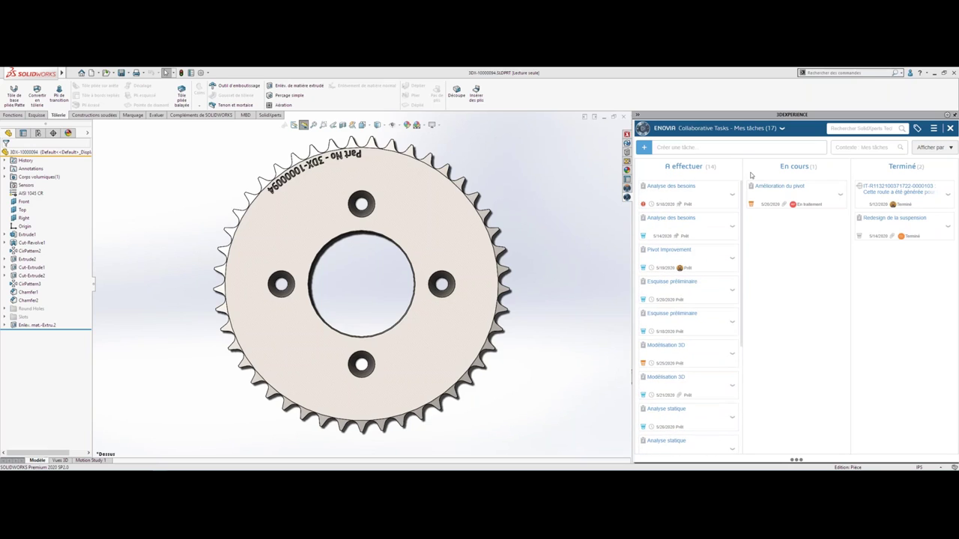
{"action": "left_click", "coordinate": [919, 149]}
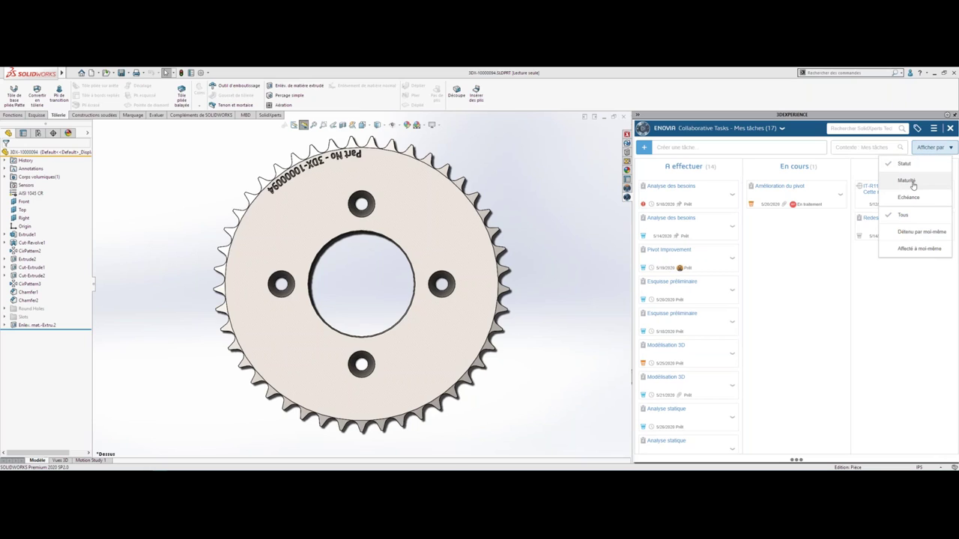
{"action": "left_click", "coordinate": [913, 181]}
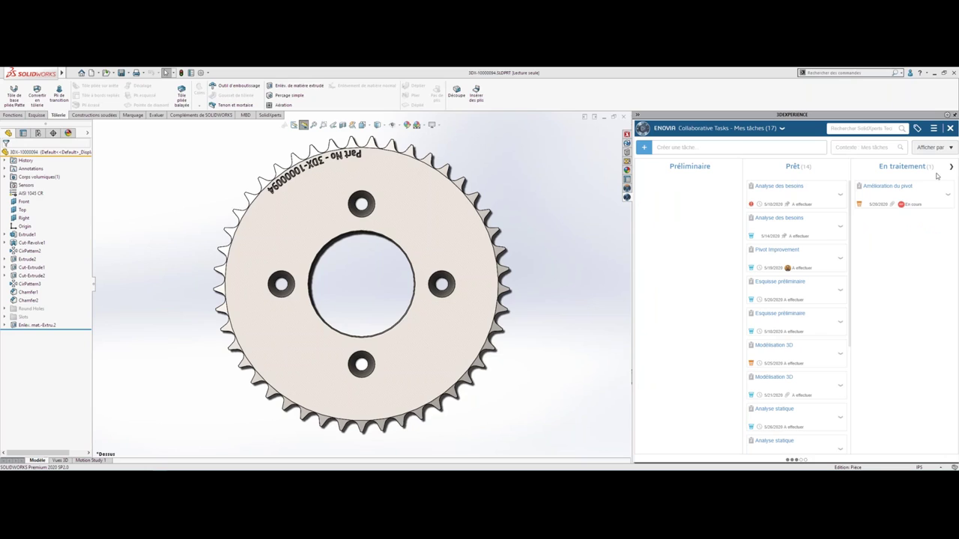
{"action": "left_click", "coordinate": [944, 147]}
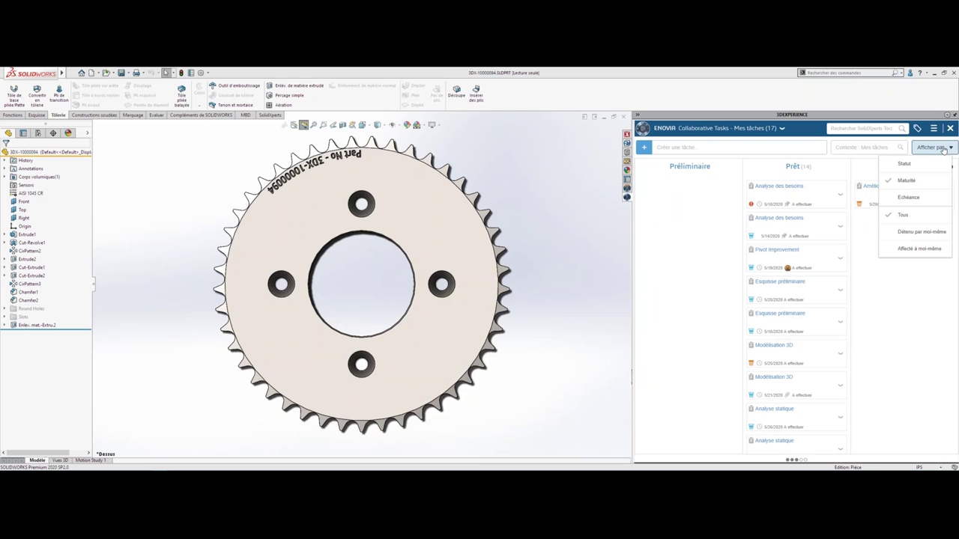
{"action": "left_click", "coordinate": [908, 197]}
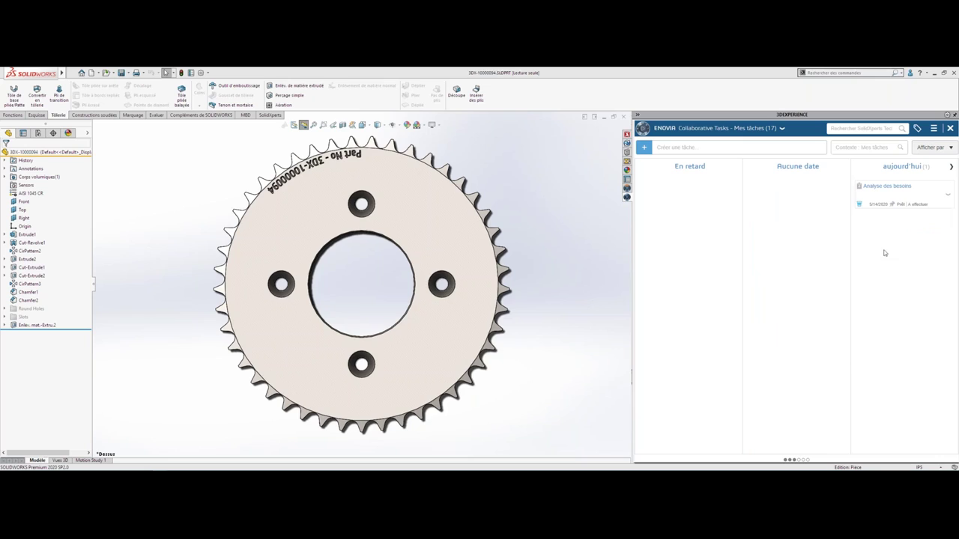
{"action": "left_click", "coordinate": [952, 166]}
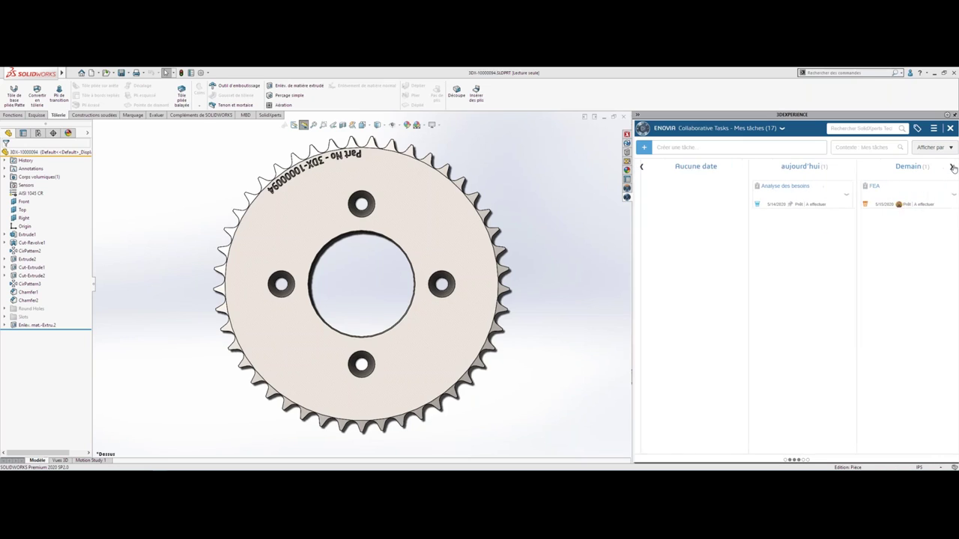
{"action": "left_click", "coordinate": [936, 147]}
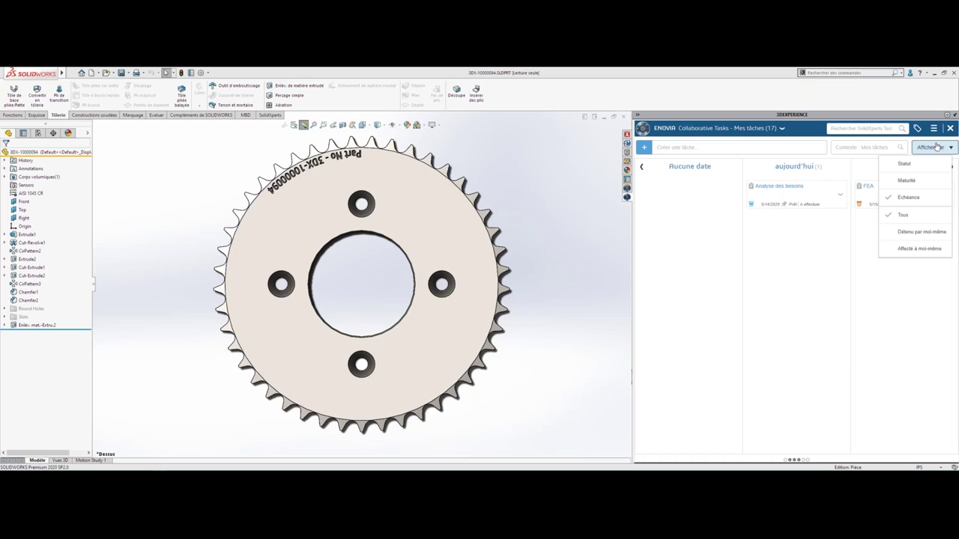
{"action": "left_click", "coordinate": [912, 164]}
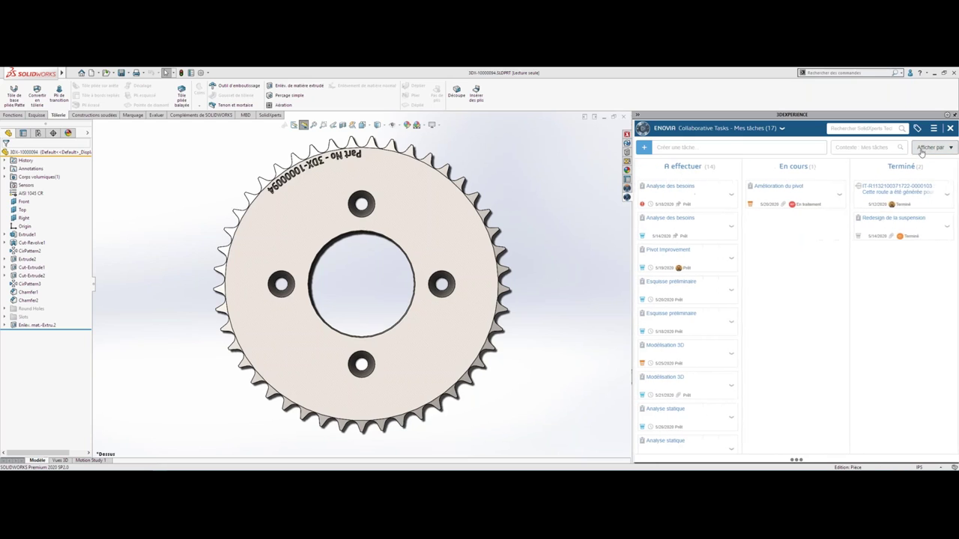
- Filter the board to tasks owned by oneself (Détenu par moi-même) and focus the filter field
{"action": "left_click", "coordinate": [920, 149]}
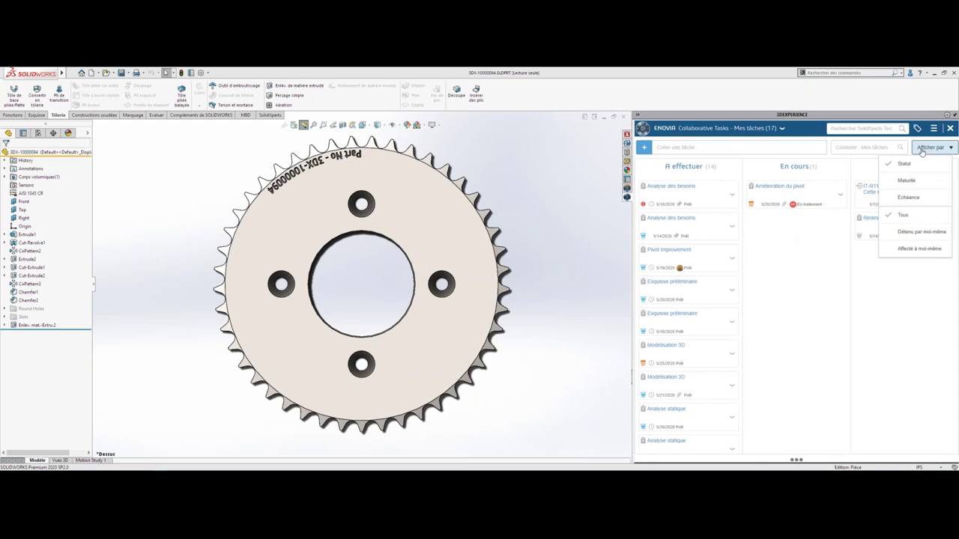
{"action": "left_click", "coordinate": [897, 249]}
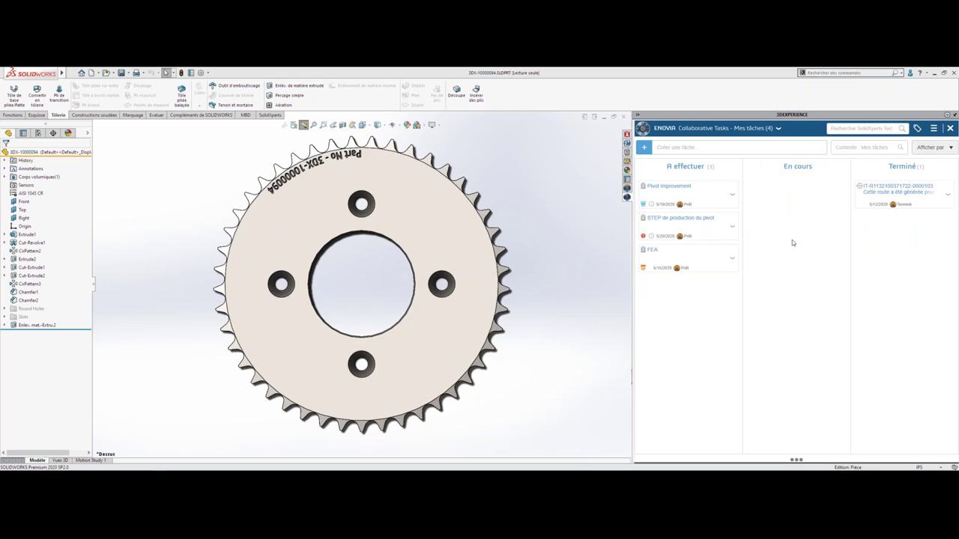
{"action": "left_click", "coordinate": [931, 147]}
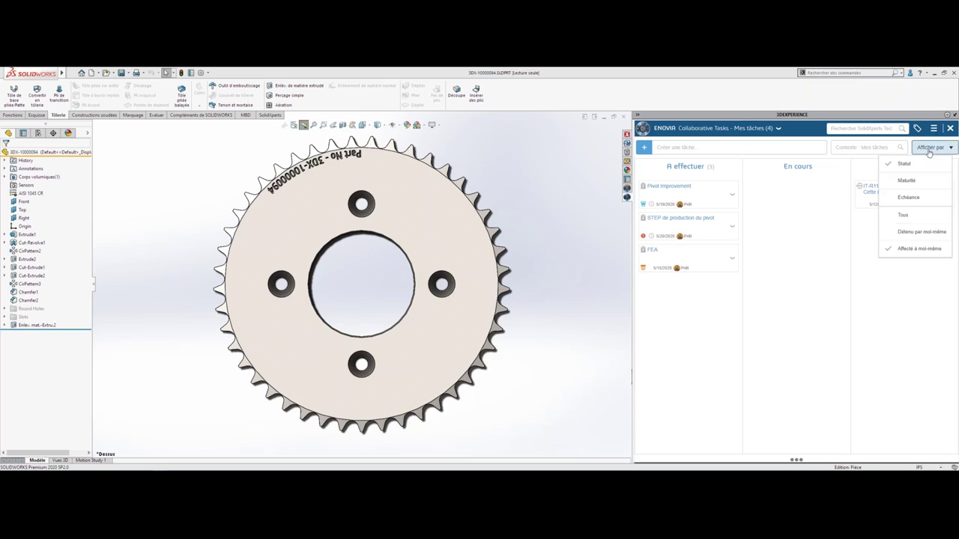
{"action": "left_click", "coordinate": [885, 238]}
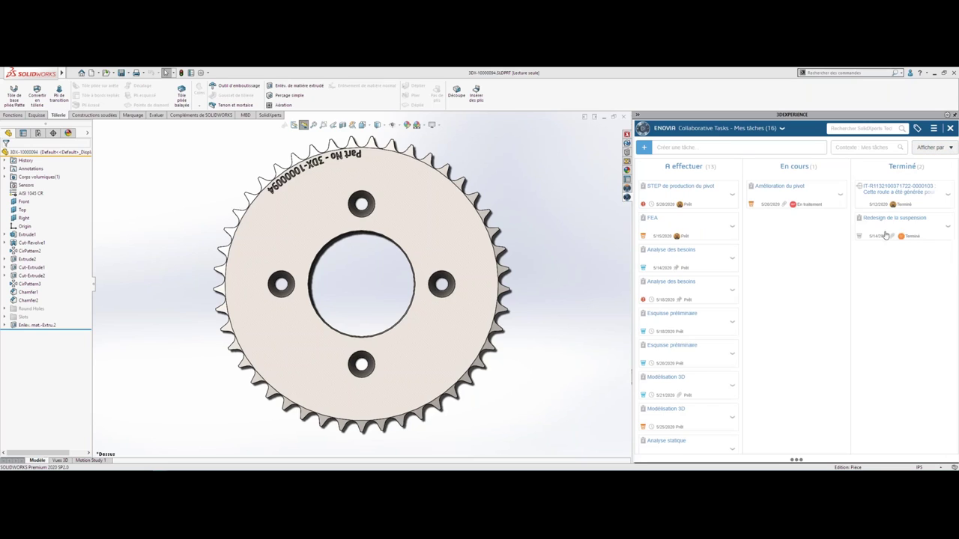
{"action": "left_click", "coordinate": [863, 146]}
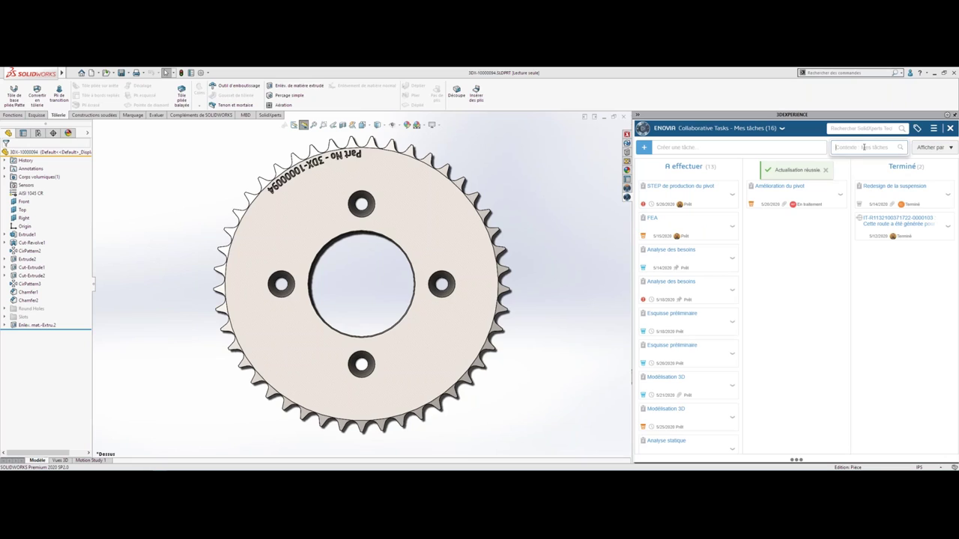
- Clear the typed filter text and filter the board to the ECO-1256 change order
{"action": "type", "text": "ec"}
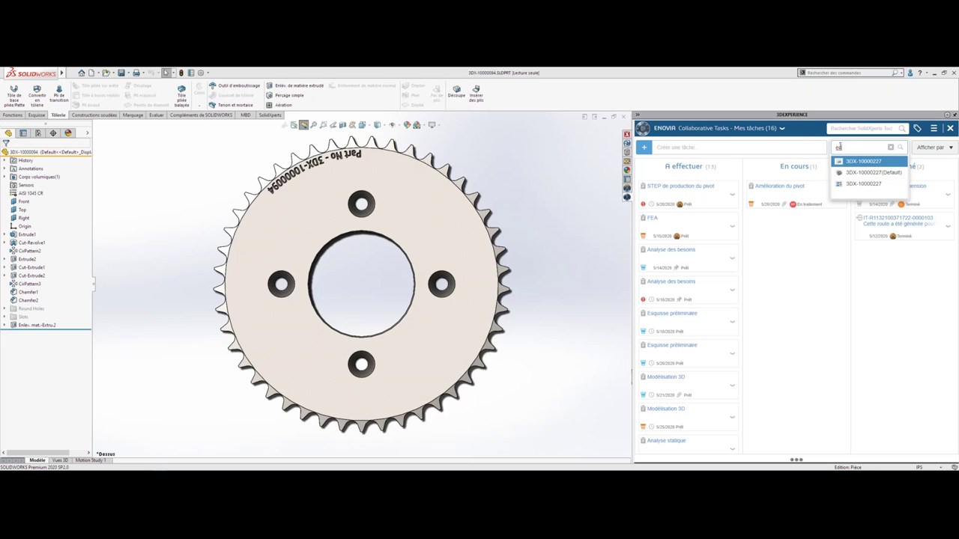
{"action": "left_click", "coordinate": [933, 147]}
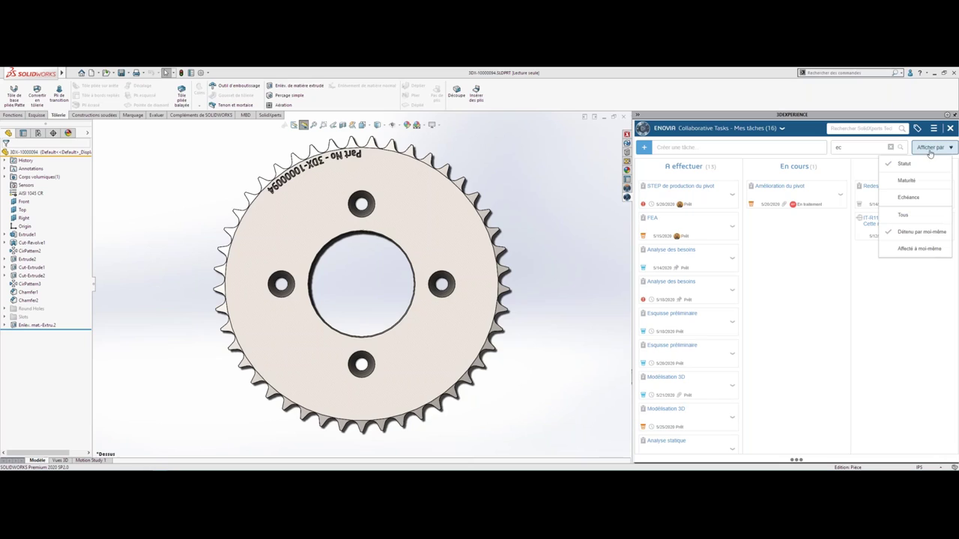
{"action": "left_click", "coordinate": [890, 148]}
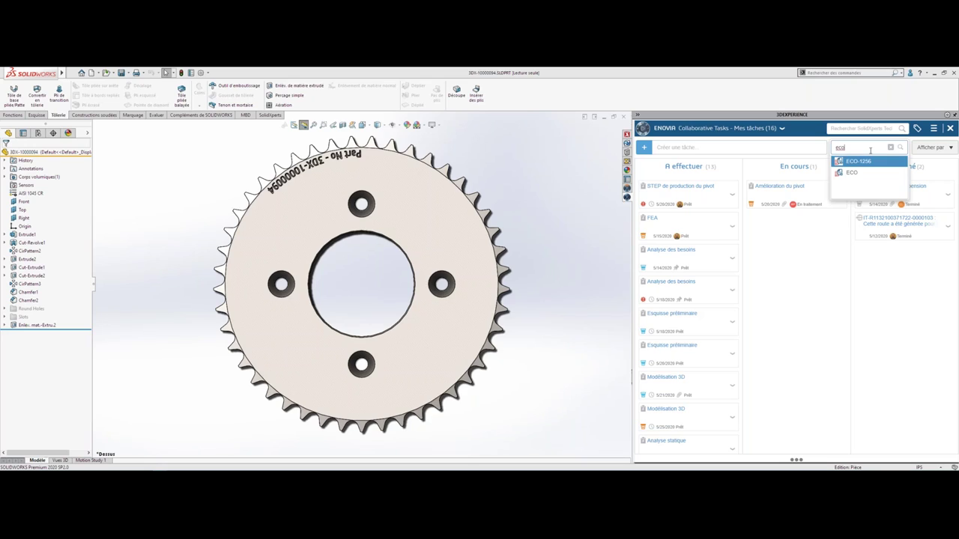
{"action": "left_click", "coordinate": [867, 162]}
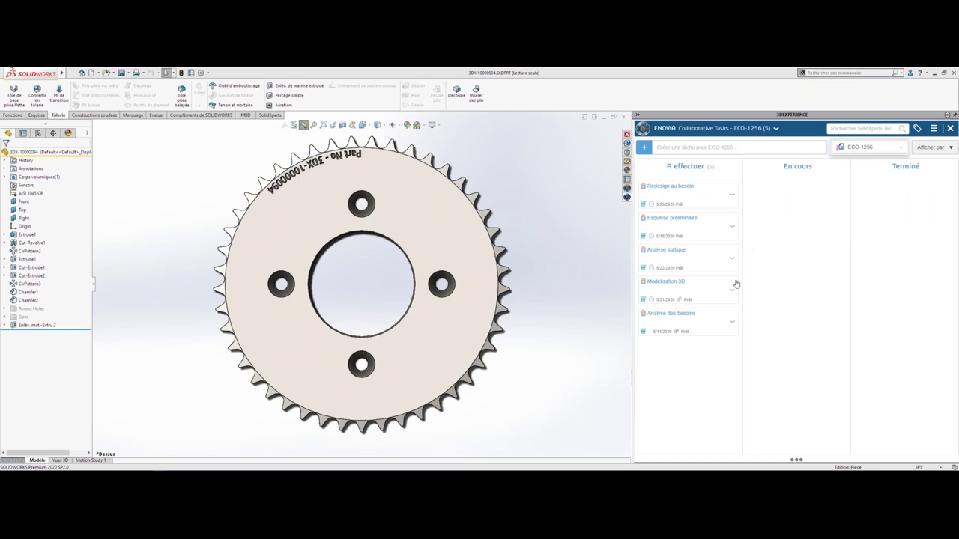
- Assign the Modélisation 3D task to oneself and move it to En cours
{"action": "left_click", "coordinate": [731, 289]}
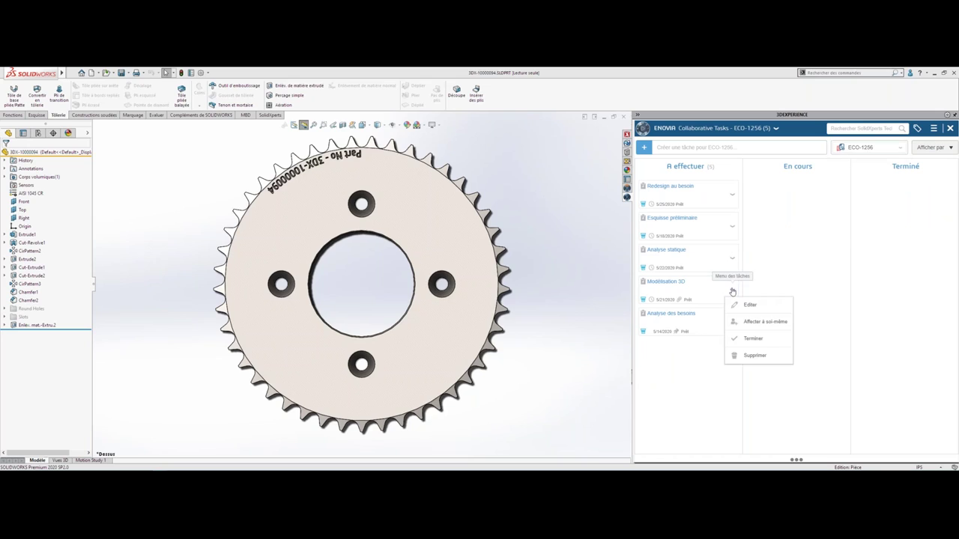
{"action": "left_click", "coordinate": [754, 322]}
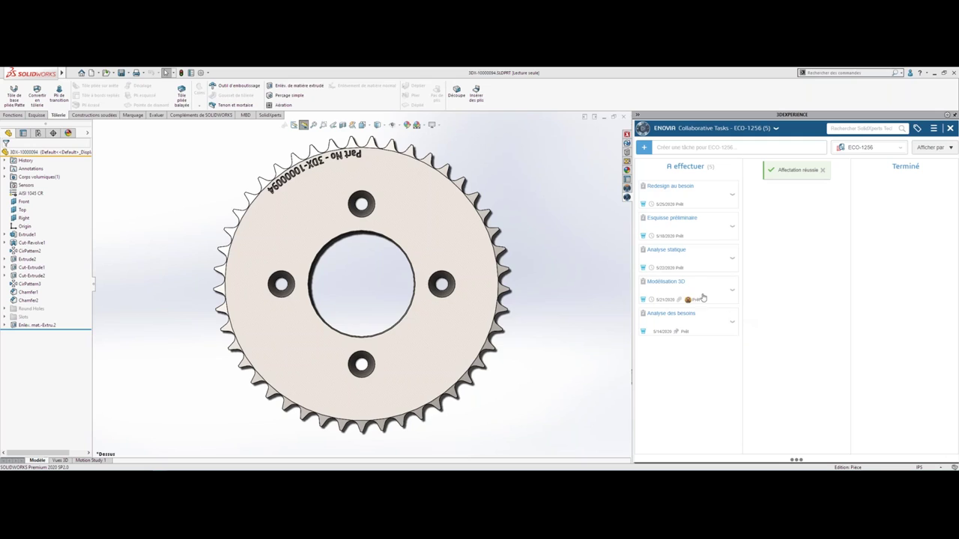
{"action": "left_click_drag", "start_coordinate": [702, 298], "coordinate": [821, 238]}
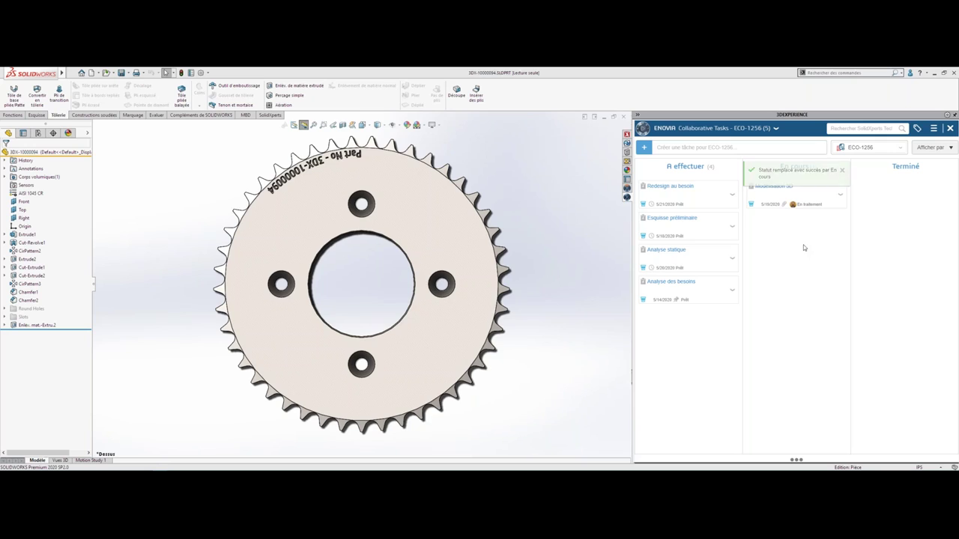
- Open the 3DX-10000227 assembly from the Modélisation 3D task's Pièces jointes
{"action": "left_click", "coordinate": [815, 193]}
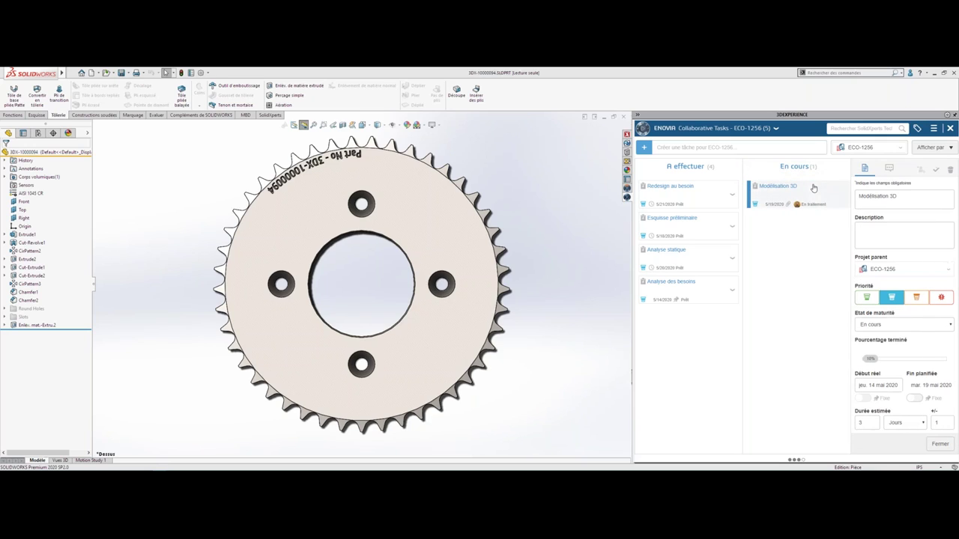
{"action": "scroll", "coordinate": [849, 360], "scroll_direction": "down", "scroll_amount": 2}
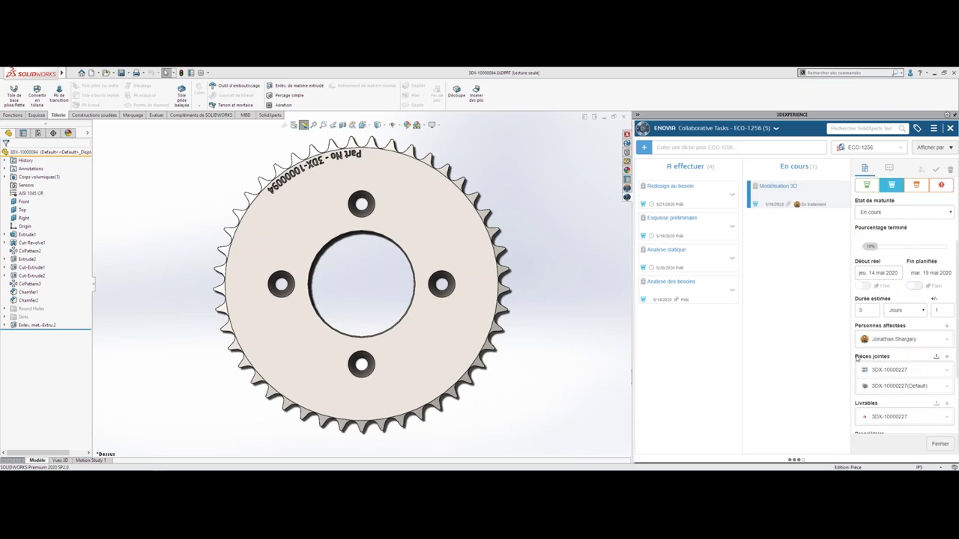
{"action": "scroll", "coordinate": [854, 359], "scroll_direction": "down", "scroll_amount": 2}
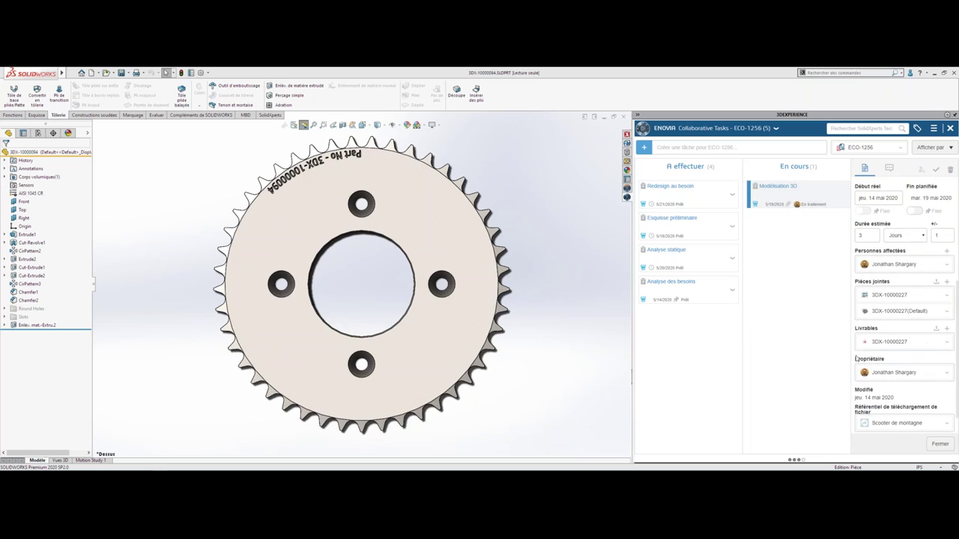
{"action": "double_click", "coordinate": [884, 312]}
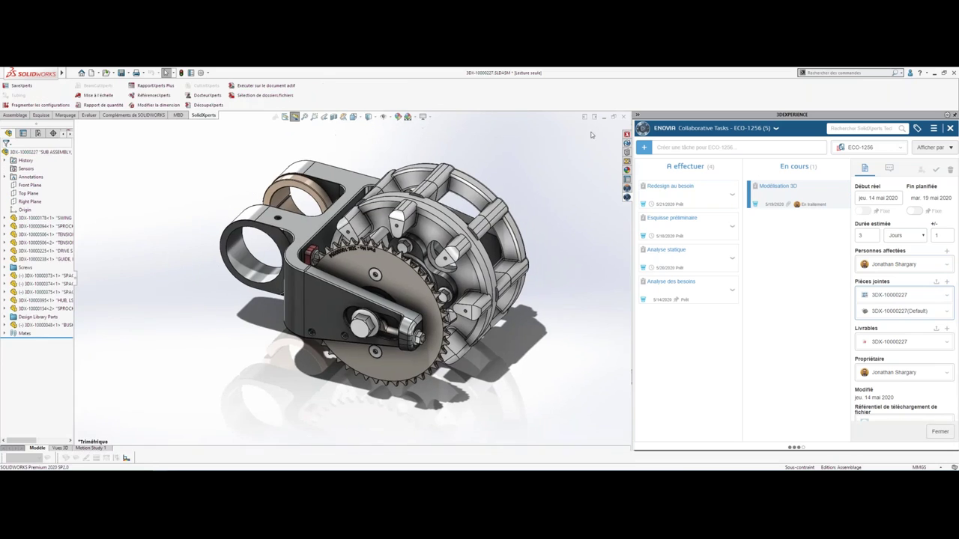
- Close Collaborative Tasks, show the session component list, and open the 3DX-10000227 drawing read-only
{"action": "left_click", "coordinate": [951, 129]}
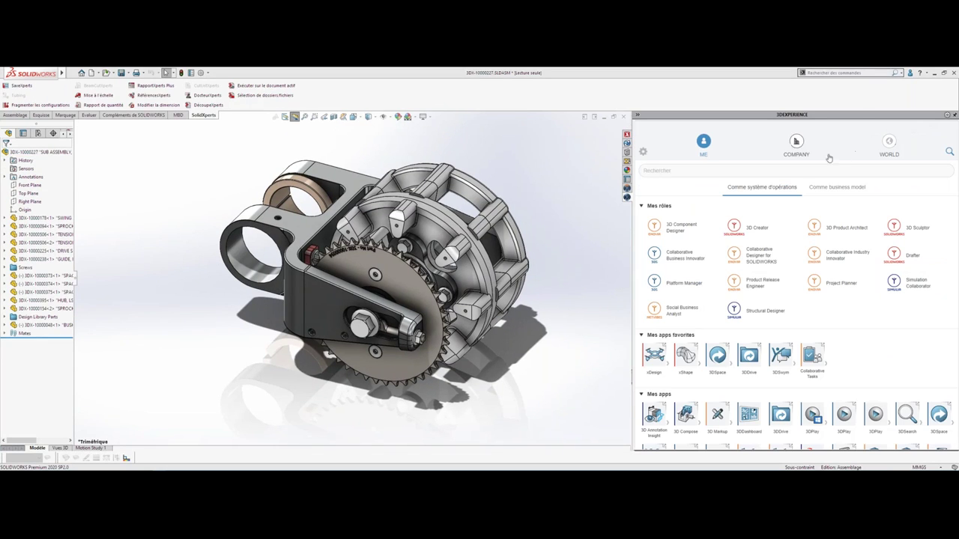
{"action": "left_click", "coordinate": [627, 195]}
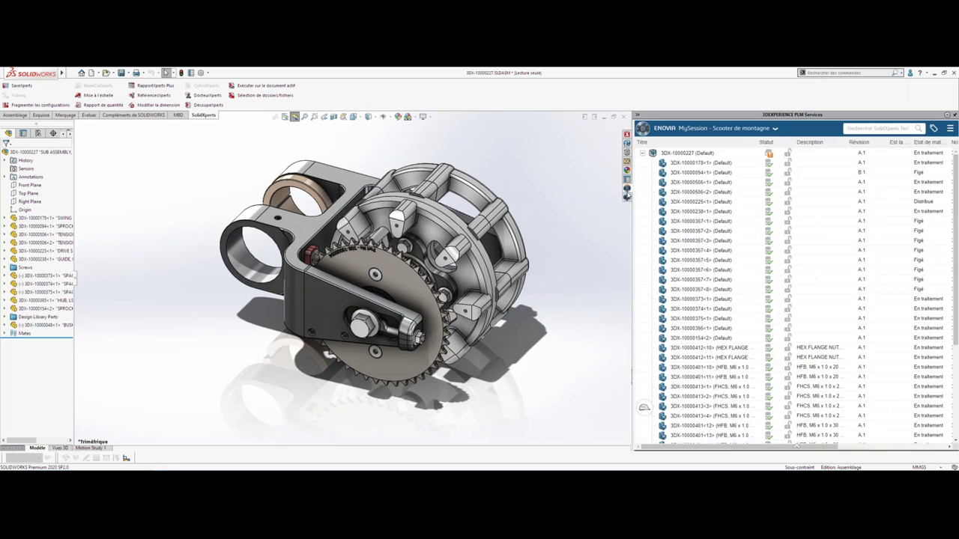
{"action": "right_click", "coordinate": [541, 167]}
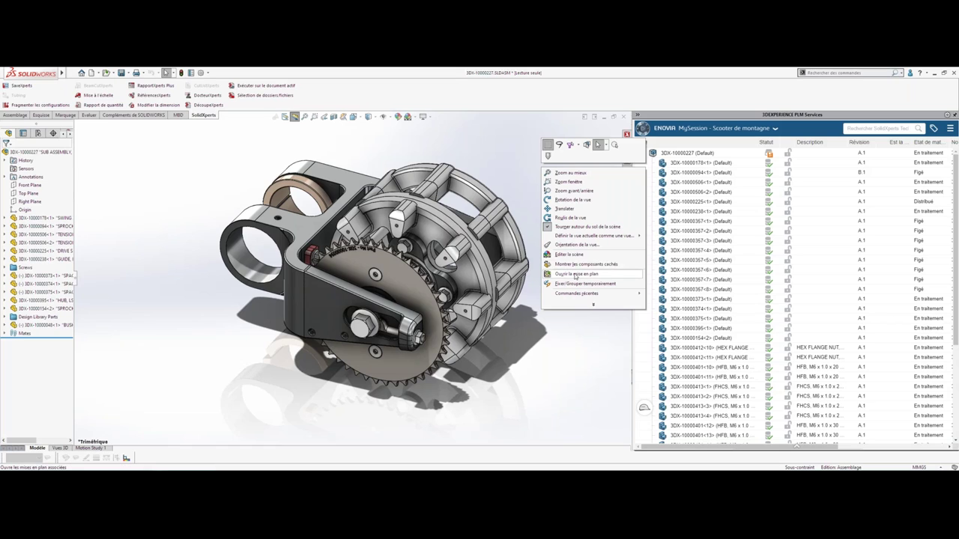
{"action": "left_click", "coordinate": [575, 274]}
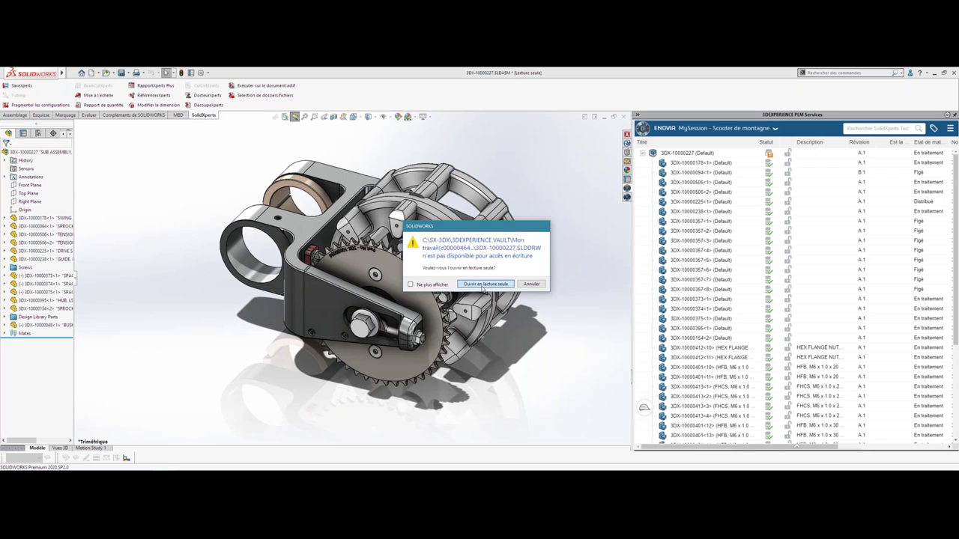
{"action": "left_click", "coordinate": [484, 284]}
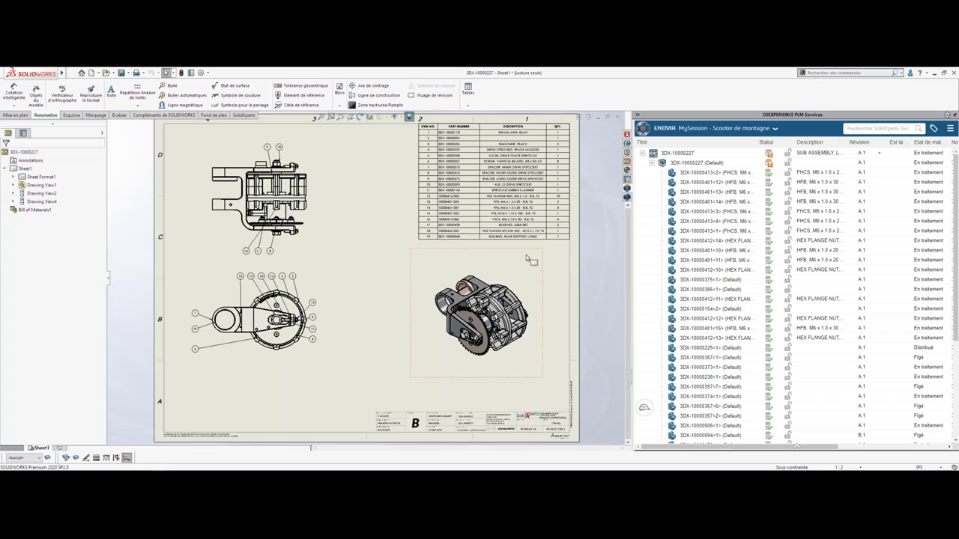
- Reserve the 3DX-10000227 assembly in MySession
{"action": "left_click", "coordinate": [683, 155]}
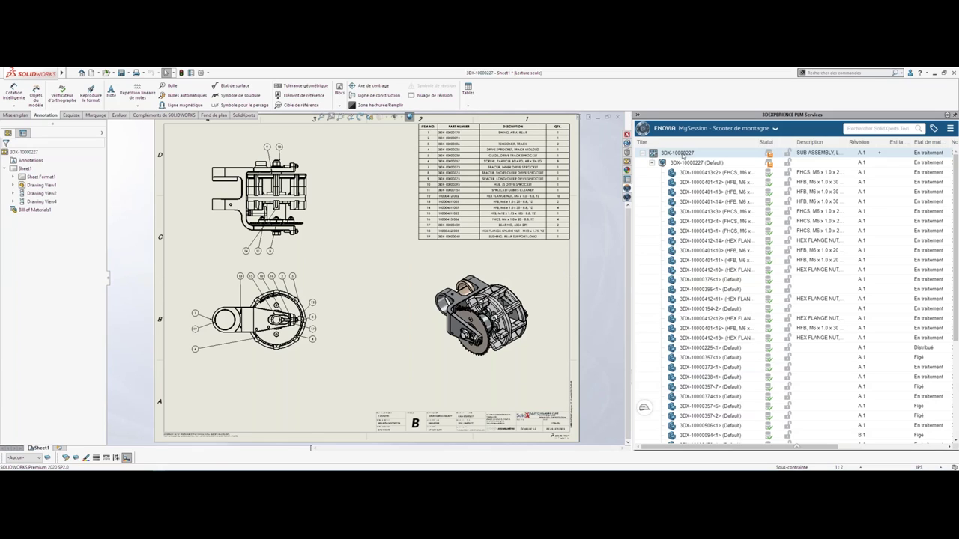
{"action": "right_click", "coordinate": [682, 163]}
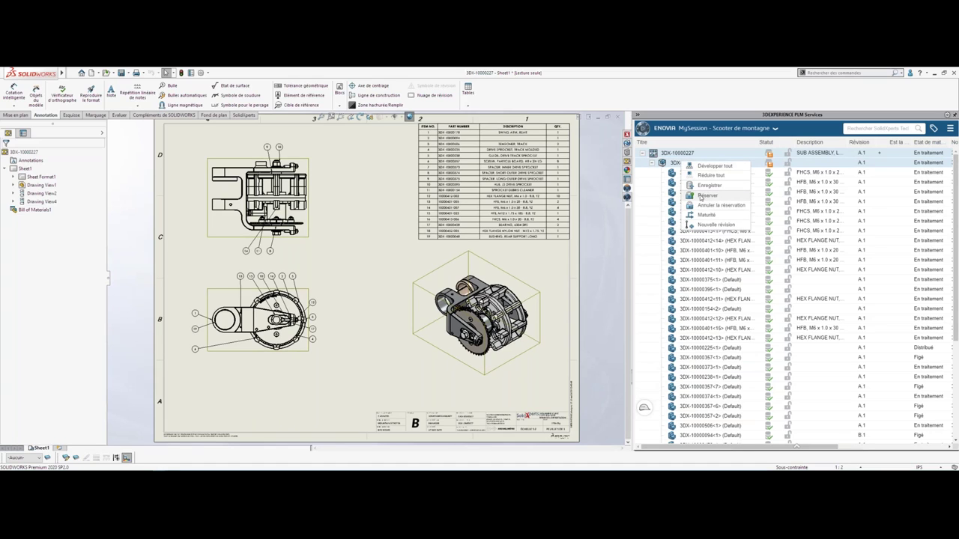
{"action": "left_click", "coordinate": [707, 195]}
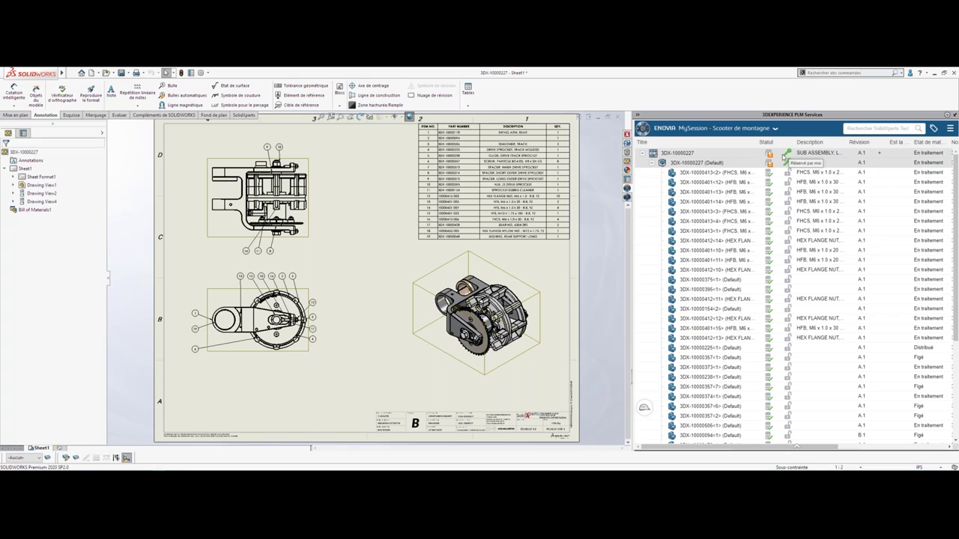
- Open sprocket part 3DX-10000094 from the isometric view and reserve it for editing
{"action": "left_click", "coordinate": [565, 281]}
{"action": "left_click", "coordinate": [468, 314]}
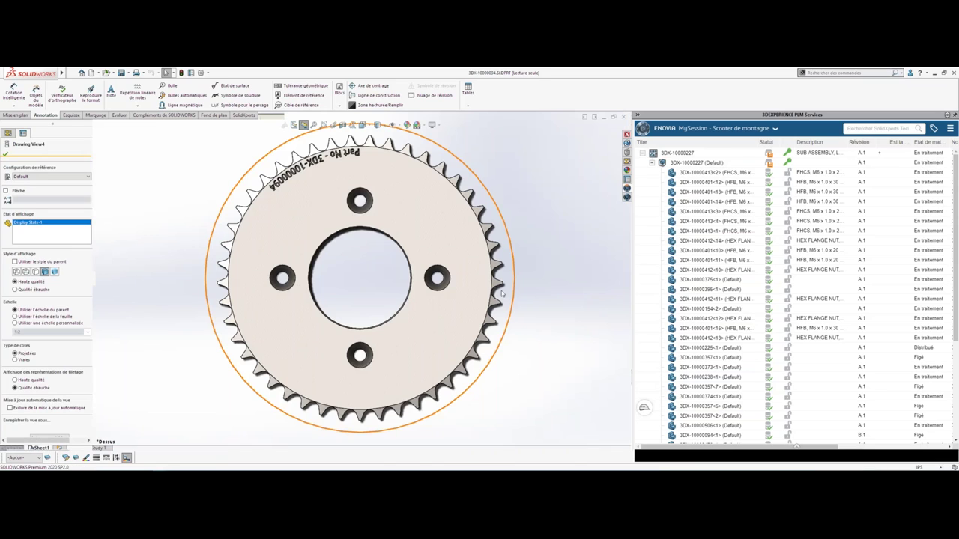
{"action": "right_click", "coordinate": [698, 154]}
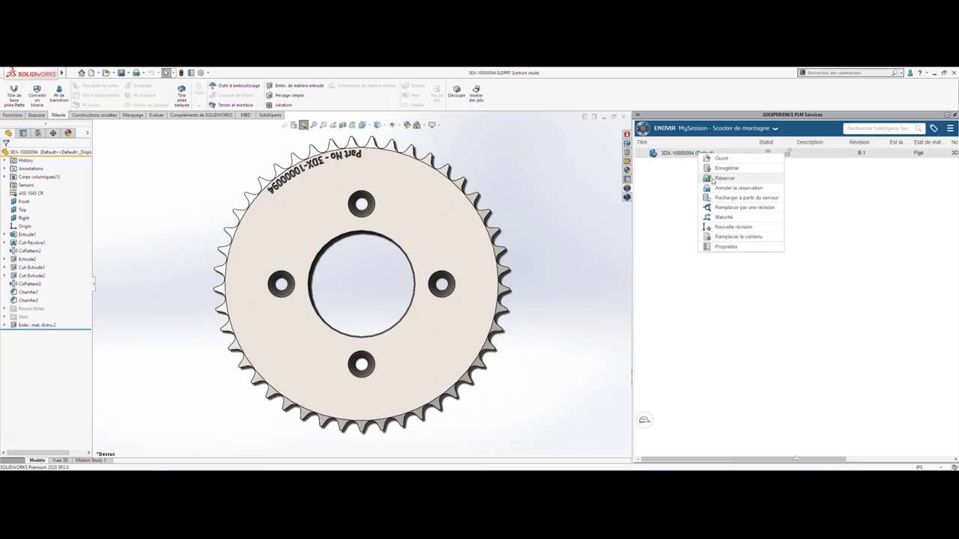
{"action": "left_click", "coordinate": [713, 181]}
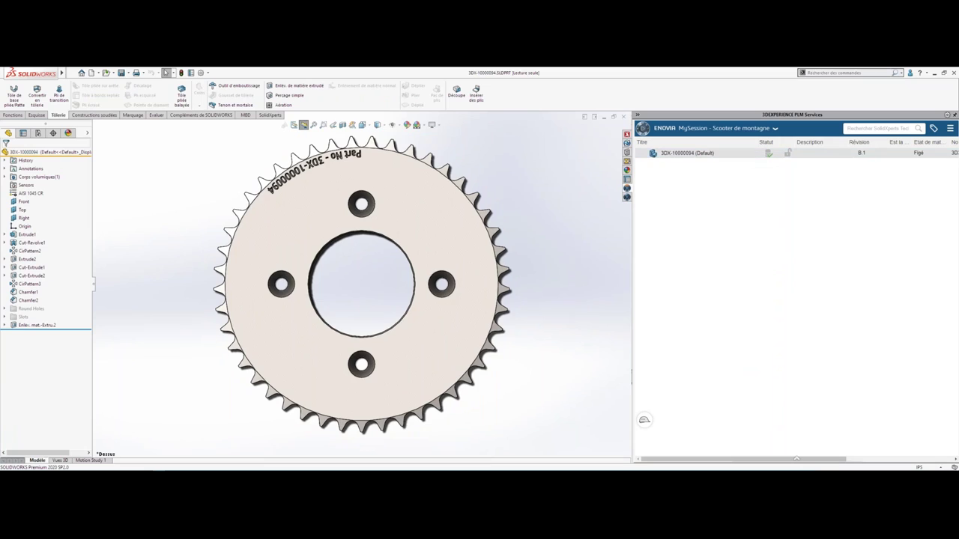
- Promote sprocket 3DX-10000094 from Frozen to In Work and show the Design Library
{"action": "right_click", "coordinate": [706, 154]}
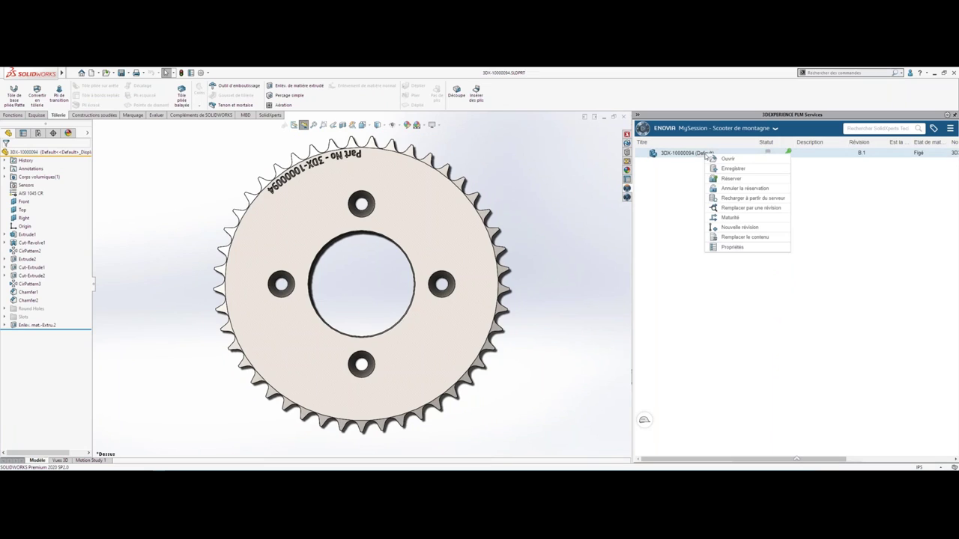
{"action": "left_click", "coordinate": [722, 217]}
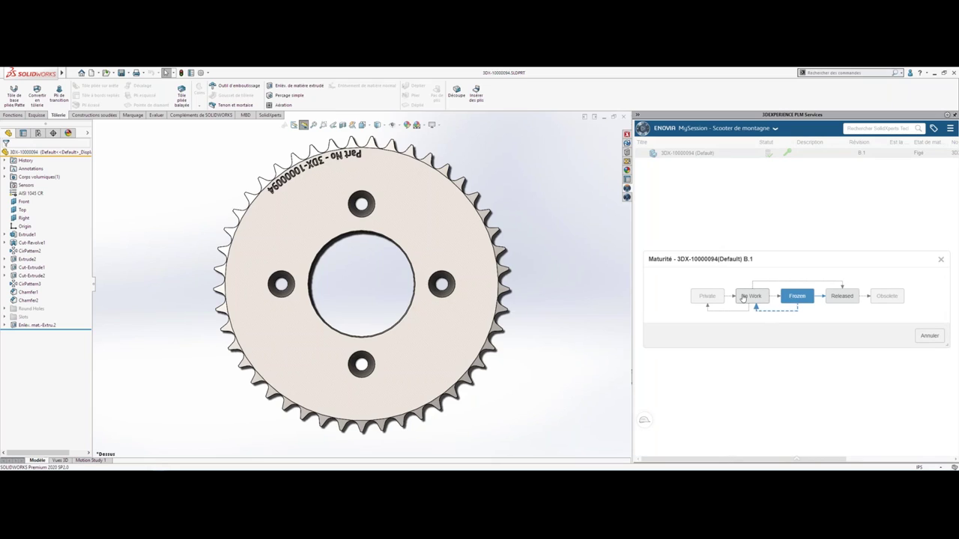
{"action": "left_click", "coordinate": [756, 307]}
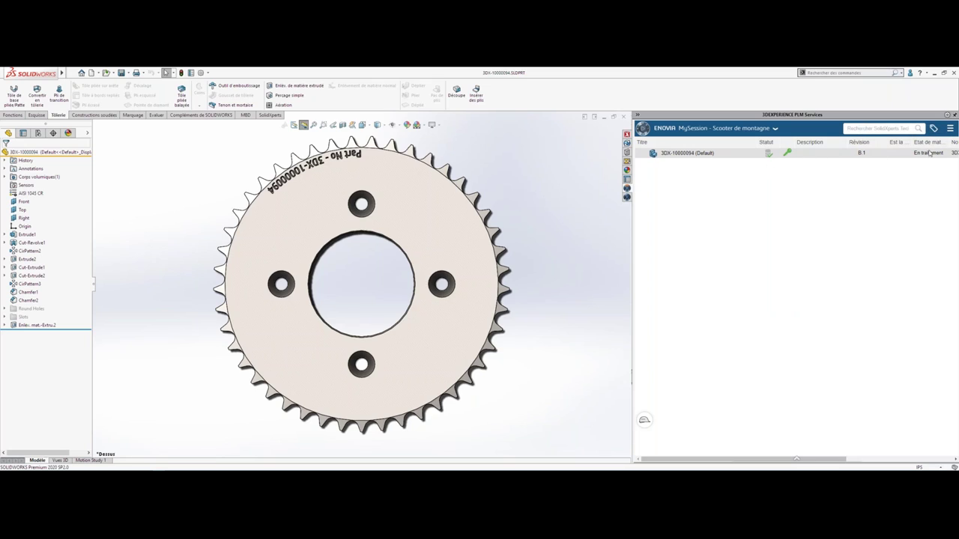
{"action": "left_click", "coordinate": [627, 152]}
{"action": "left_click", "coordinate": [656, 147]}
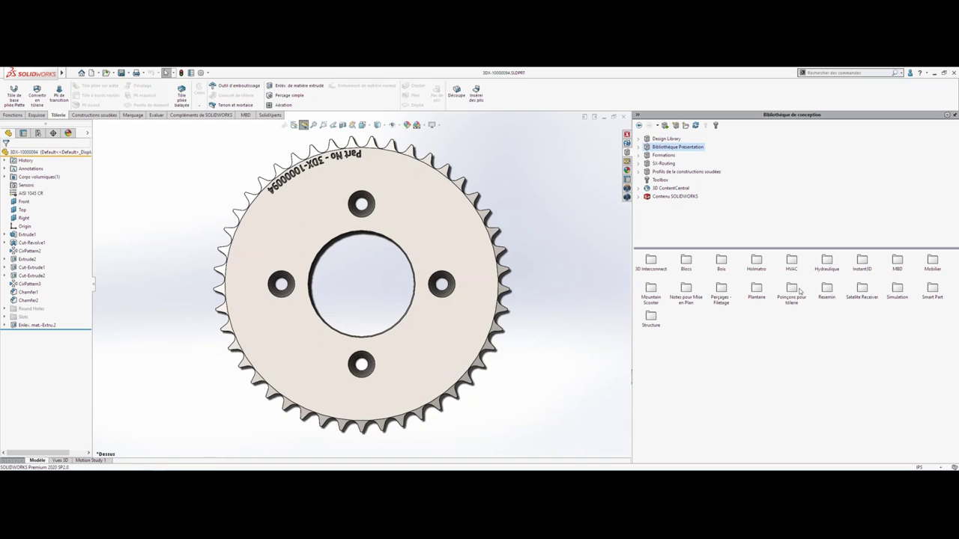
- Drop F-200616-052 from Mountain Scooter onto the sprocket face using RAINURES, referenced to a bolt hole edge
{"action": "double_click", "coordinate": [672, 147]}
{"action": "left_click", "coordinate": [678, 221]}
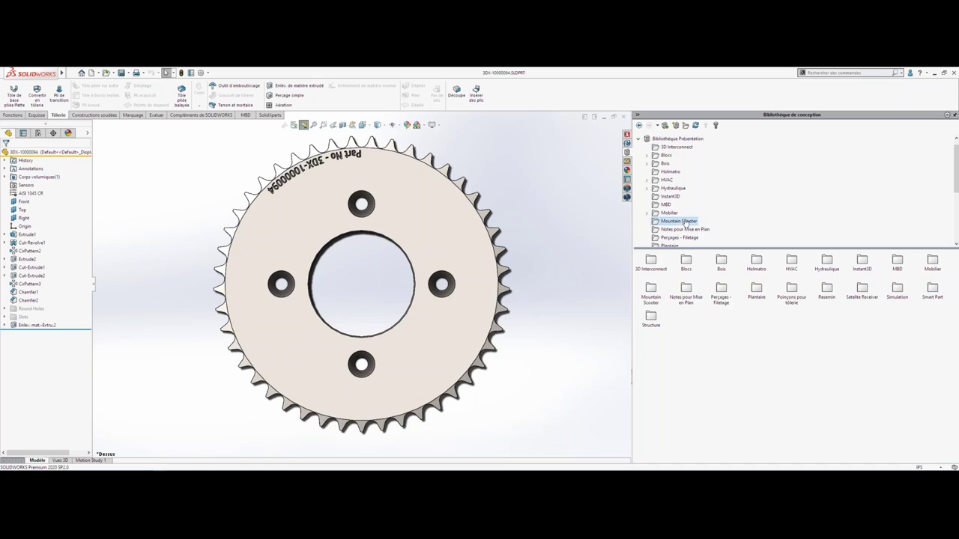
{"action": "left_click_drag", "start_coordinate": [687, 260], "coordinate": [439, 265]}
{"action": "left_click", "coordinate": [16, 201]}
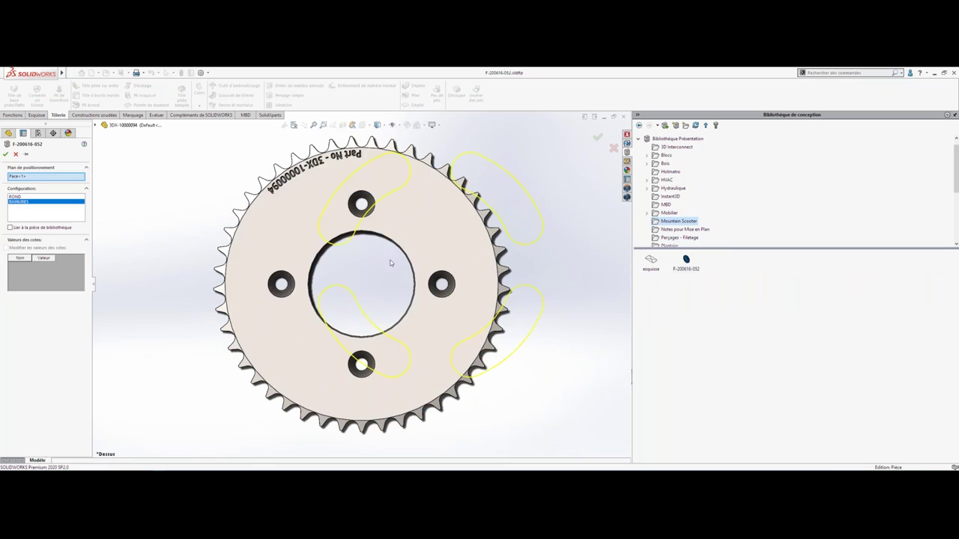
{"action": "left_click", "coordinate": [413, 268]}
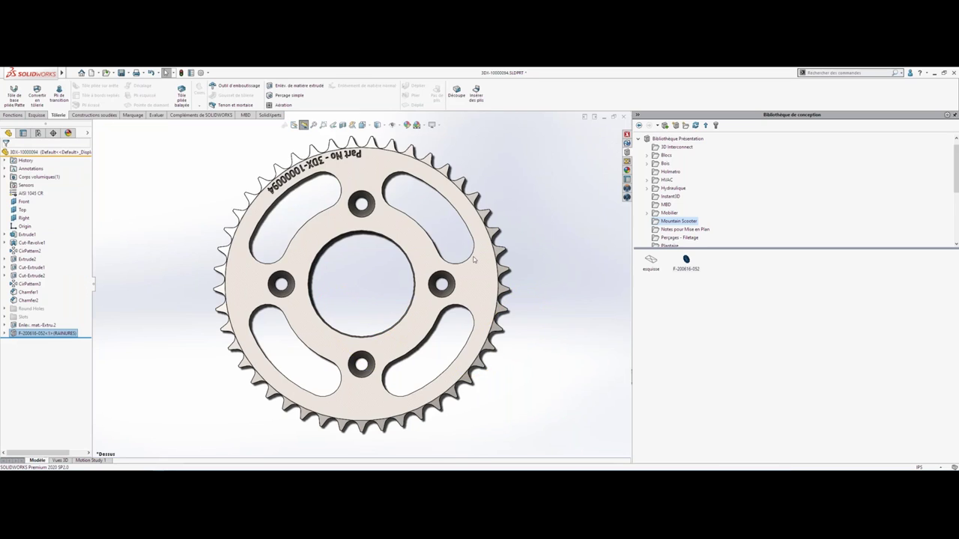
{"action": "left_click", "coordinate": [627, 143]}
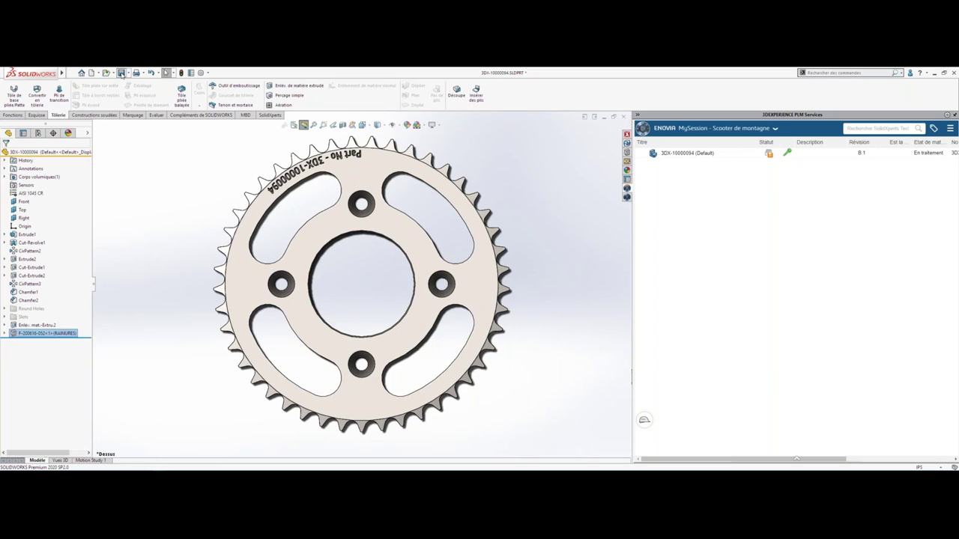
- Save sprocket 3DX-10000094 to 3DEXPERIENCE with comment 'All 4 rainures', releasing the reservation
{"action": "left_click", "coordinate": [121, 73]}
{"action": "right_click", "coordinate": [707, 155]}
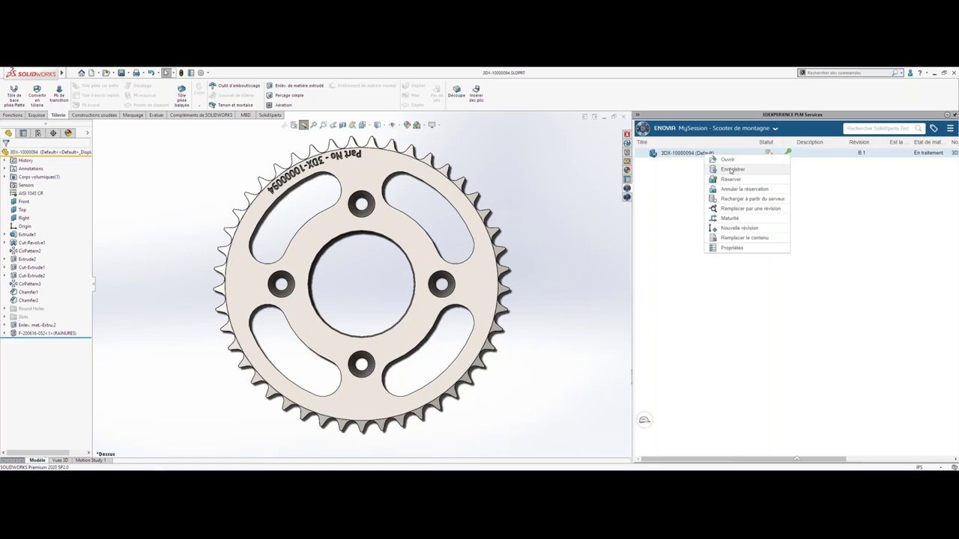
{"action": "left_click", "coordinate": [731, 171]}
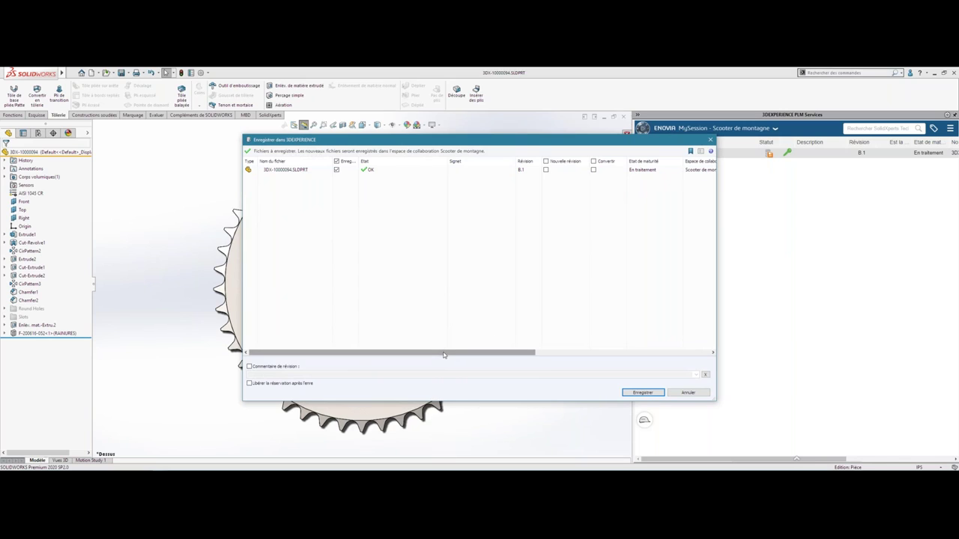
{"action": "left_click", "coordinate": [287, 367]}
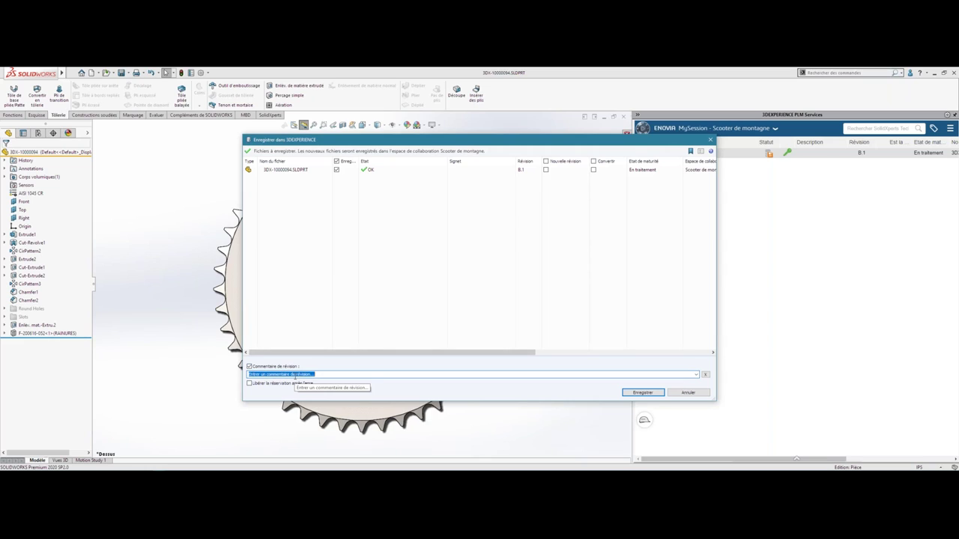
{"action": "type", "text": "Ajt 4 rainures"}
{"action": "left_click", "coordinate": [249, 384]}
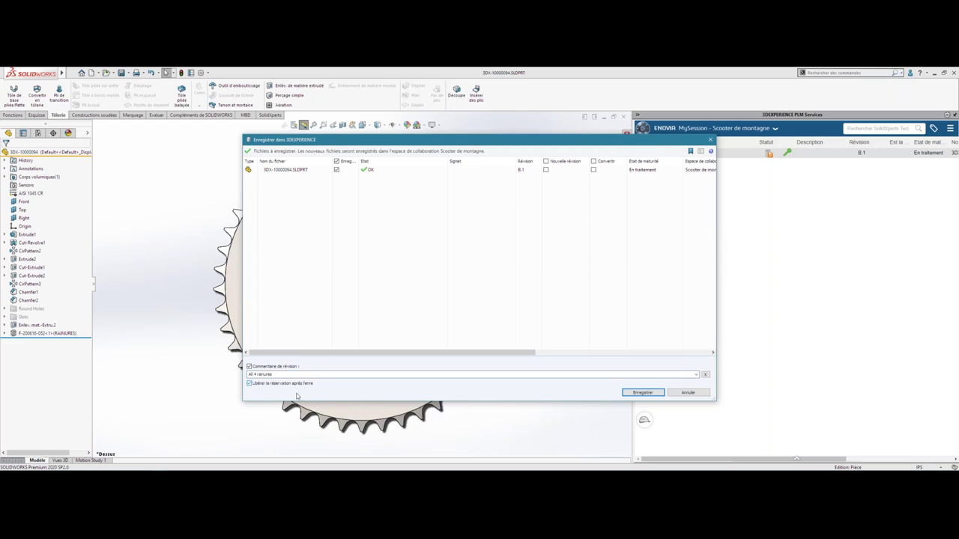
{"action": "left_click", "coordinate": [638, 397]}
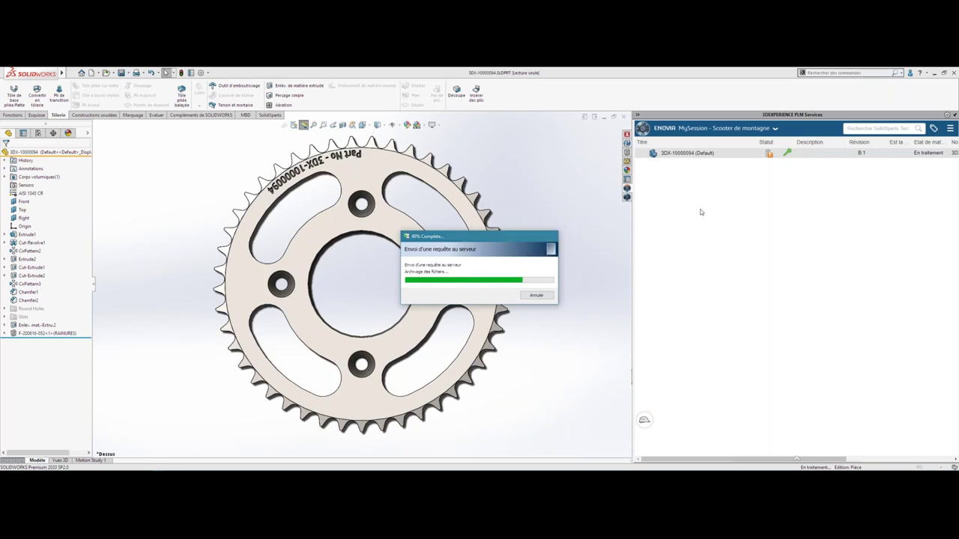
- Promote sprocket 3DX-10000094 revision B.1 from In Work to Frozen maturity
{"action": "right_click", "coordinate": [696, 157]}
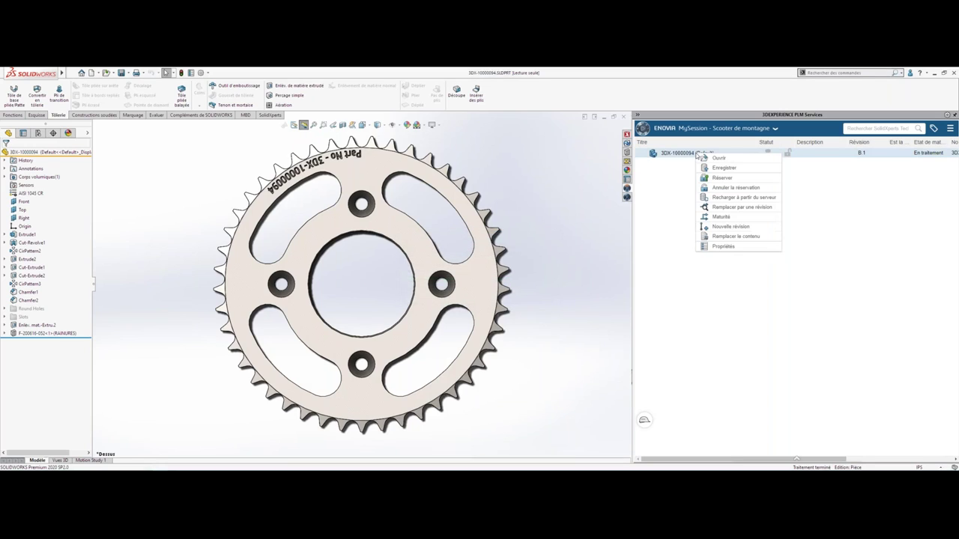
{"action": "left_click", "coordinate": [721, 218]}
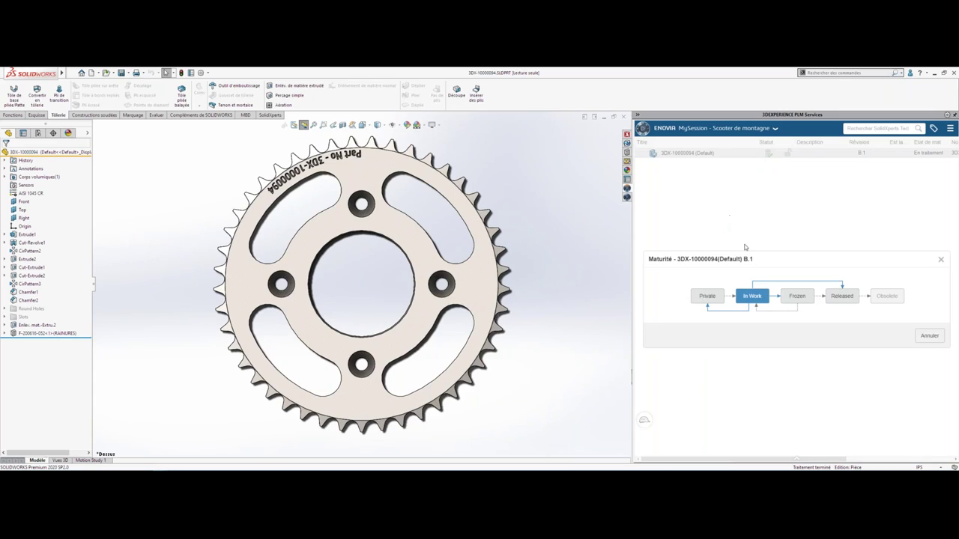
{"action": "mouse_move", "coordinate": [796, 305]}
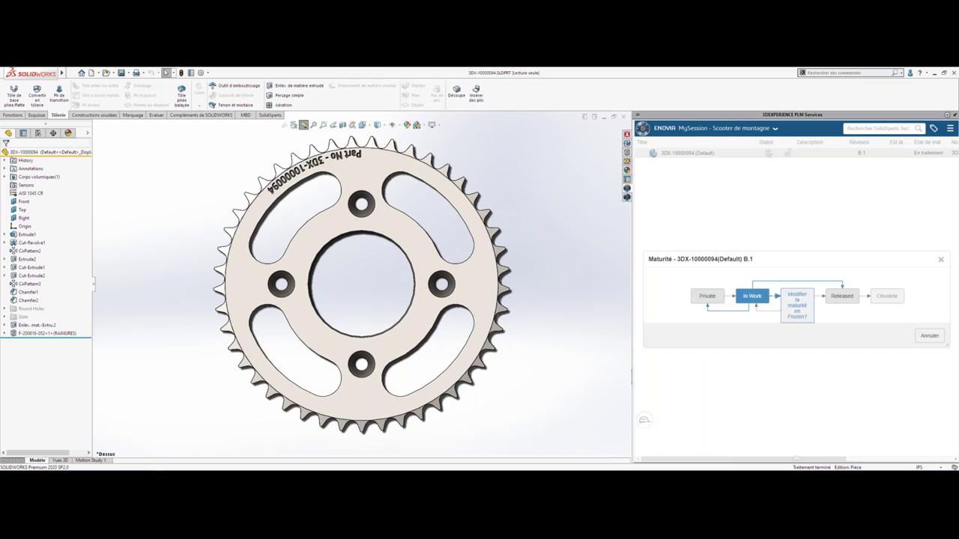
{"action": "left_click", "coordinate": [799, 320]}
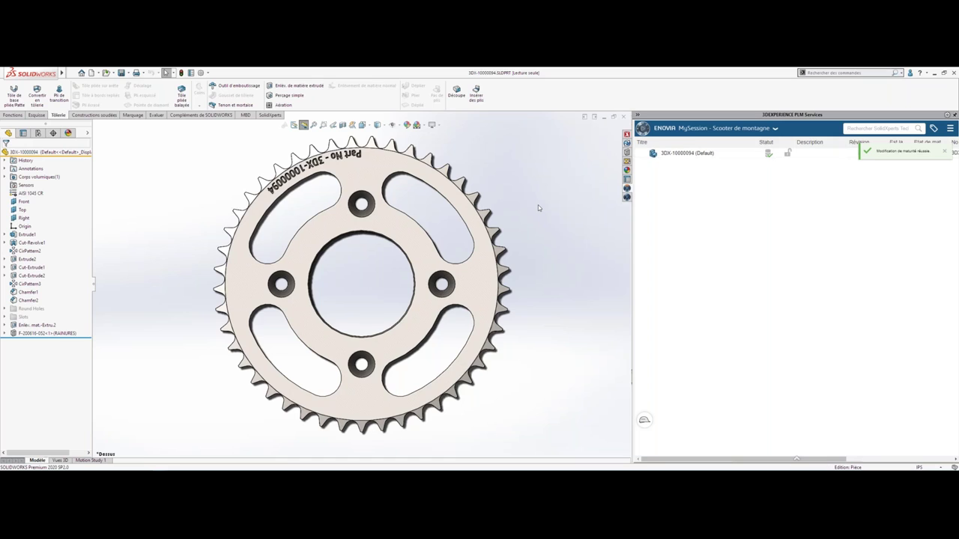
- Switch to the 3DX-10000227 assembly and frame the sprocket in the view
{"action": "key", "text": "ctrl+Tab"}
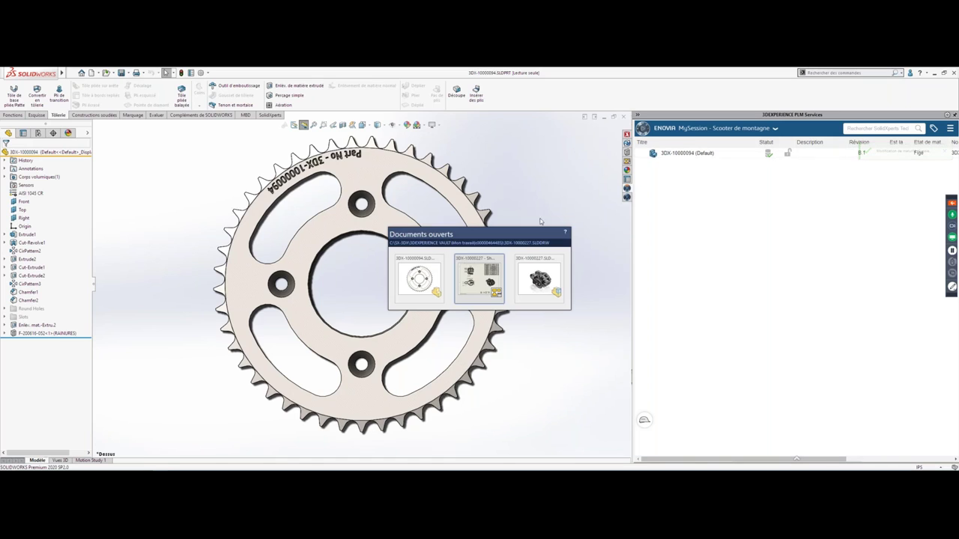
{"action": "key", "text": "ctrl+Tab"}
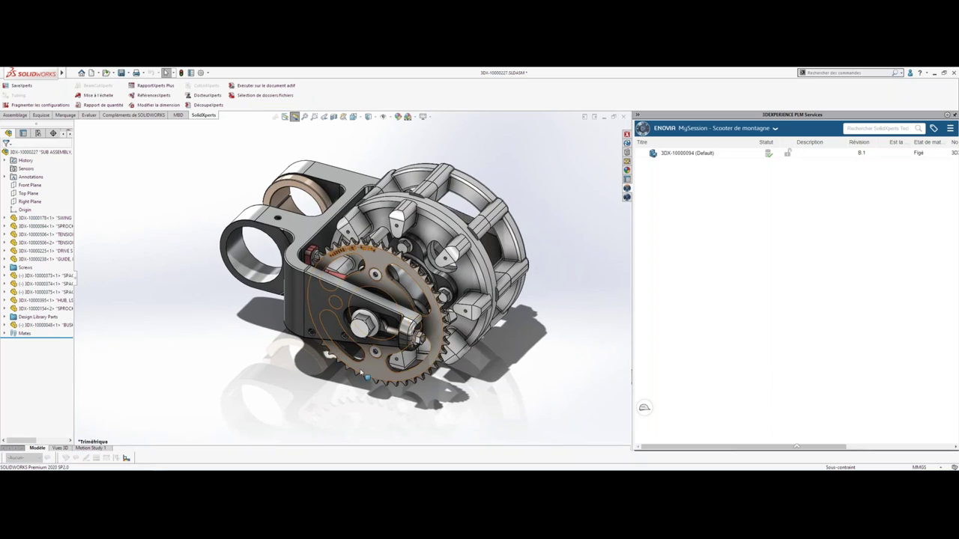
{"action": "scroll", "coordinate": [361, 372], "scroll_direction": "down", "scroll_amount": 3}
{"action": "scroll", "coordinate": [316, 317], "scroll_direction": "down", "scroll_amount": 2}
{"action": "scroll", "coordinate": [299, 360], "scroll_direction": "down", "scroll_amount": 2}
{"action": "scroll", "coordinate": [288, 375], "scroll_direction": "down", "scroll_amount": 2}
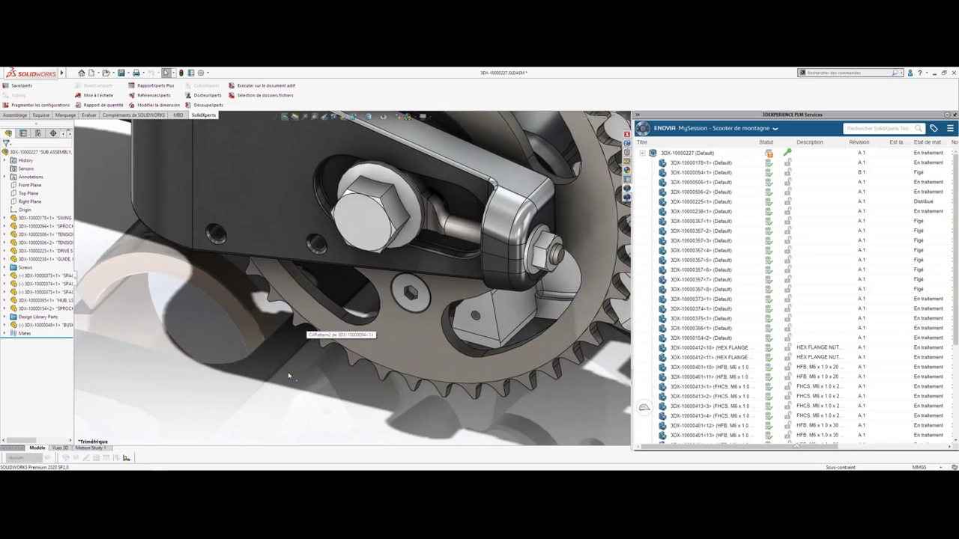
{"action": "middle_click_drag", "start_coordinate": [289, 376], "coordinate": [300, 336]}
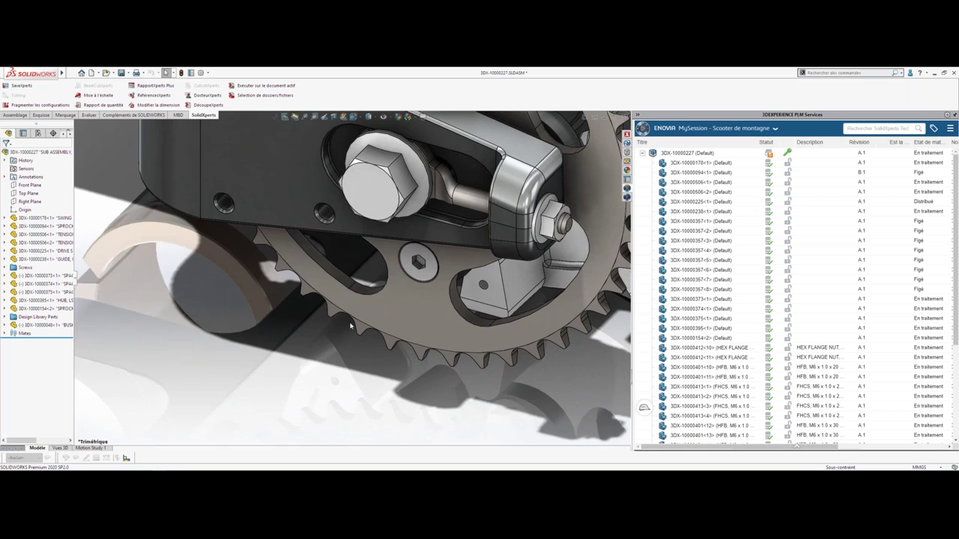
- Rerun the 'guard' 3DSearch and preview the CYLINDER GUARD result
{"action": "left_click", "coordinate": [886, 129]}
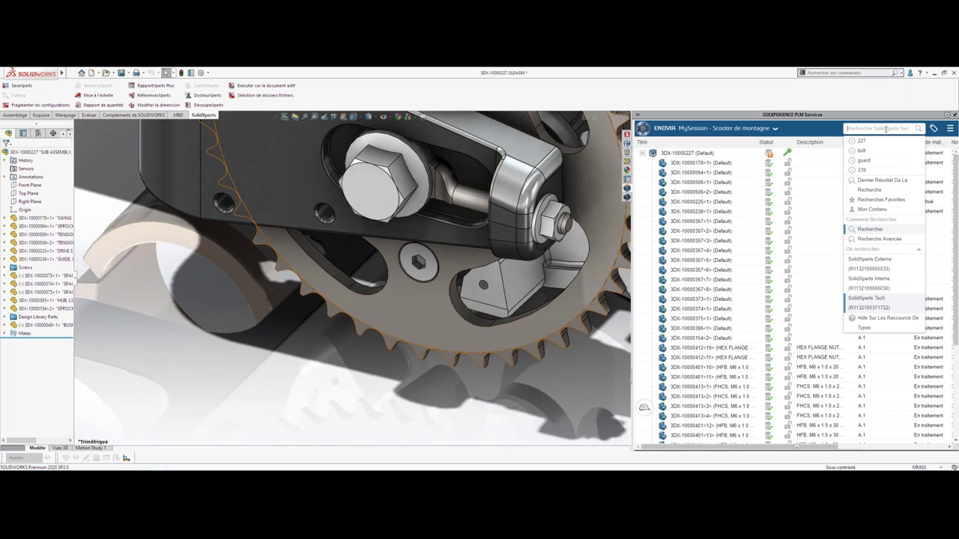
{"action": "left_click", "coordinate": [865, 161]}
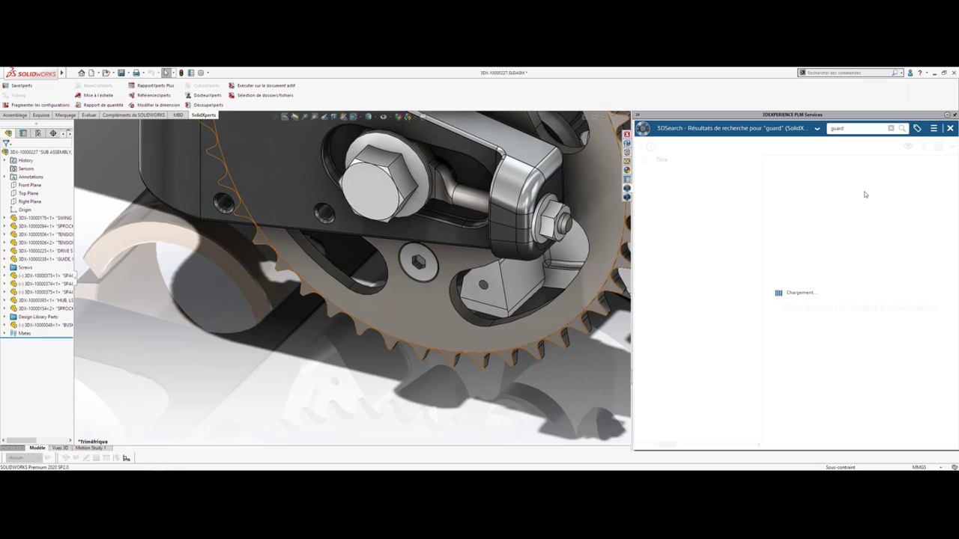
{"action": "left_click", "coordinate": [952, 146]}
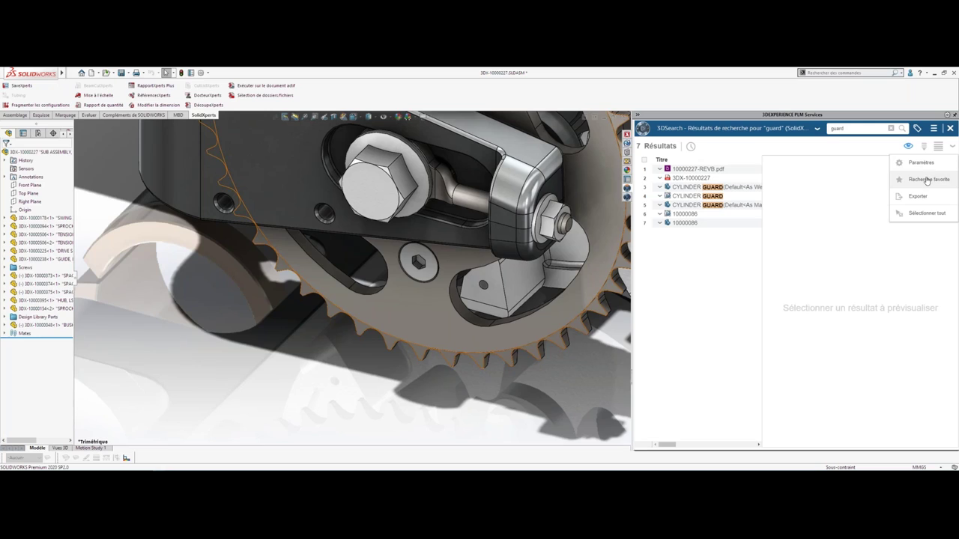
{"action": "left_click", "coordinate": [683, 204]}
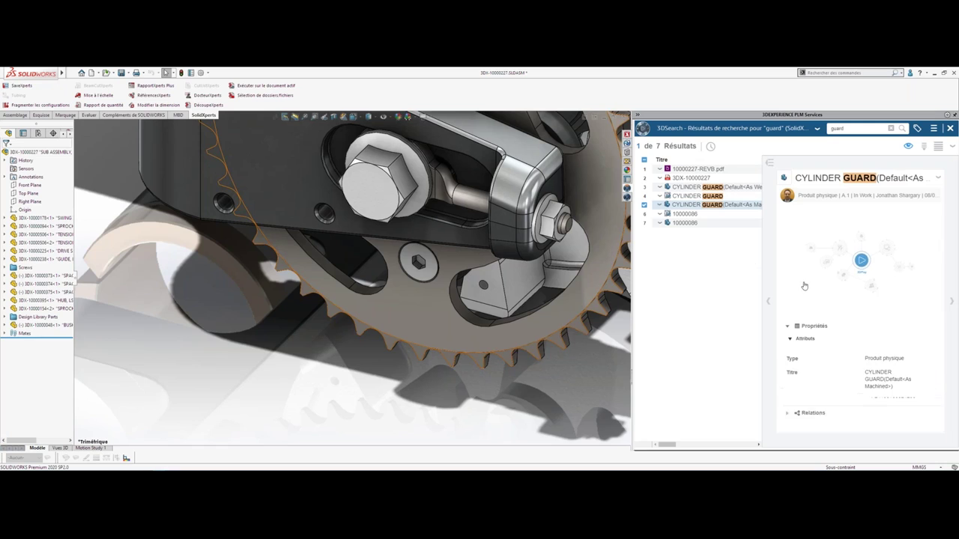
{"action": "scroll", "coordinate": [770, 334], "scroll_direction": "down", "scroll_amount": 1}
{"action": "scroll", "coordinate": [773, 331], "scroll_direction": "down", "scroll_amount": 3}
{"action": "scroll", "coordinate": [778, 329], "scroll_direction": "down", "scroll_amount": 2}
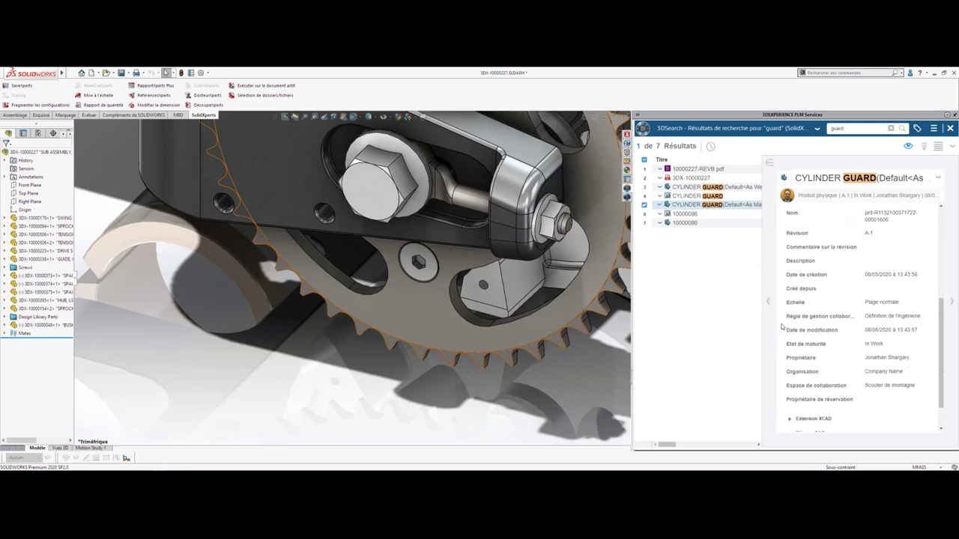
{"action": "scroll", "coordinate": [781, 326], "scroll_direction": "down", "scroll_amount": 2}
{"action": "scroll", "coordinate": [781, 326], "scroll_direction": "up", "scroll_amount": 2}
{"action": "scroll", "coordinate": [781, 326], "scroll_direction": "up", "scroll_amount": 4}
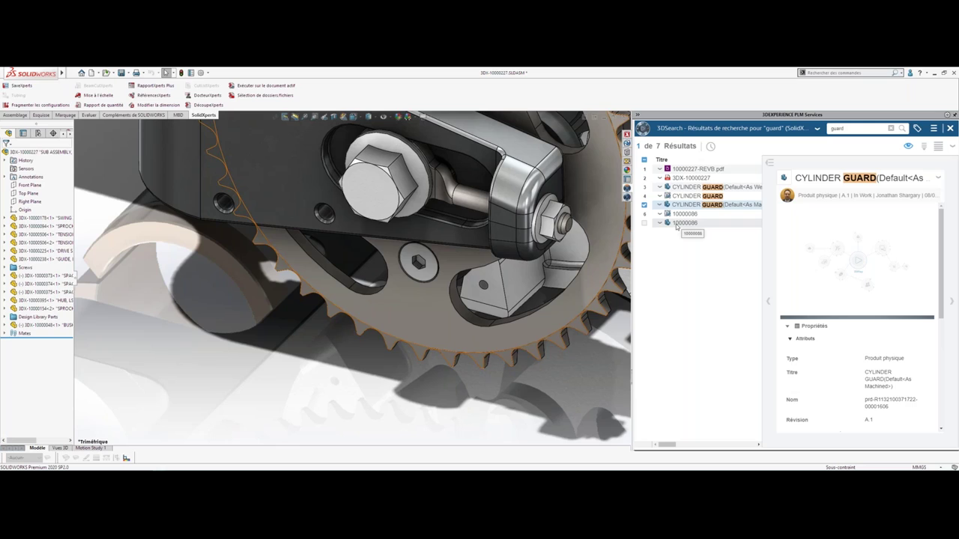
- Compare the 10000086 and CYLINDER GUARD results, settling on the 10000086 sprocket guard
{"action": "left_click", "coordinate": [676, 225]}
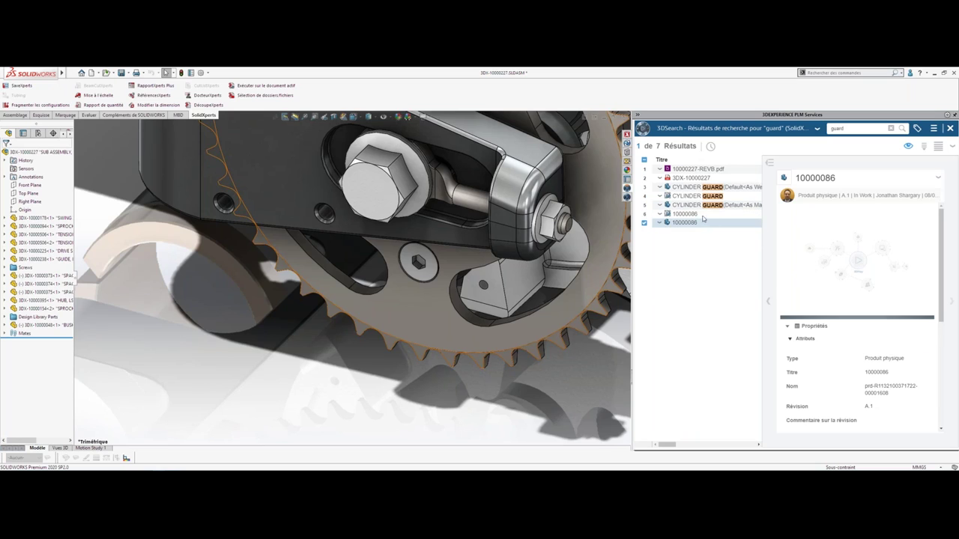
{"action": "left_click", "coordinate": [701, 215]}
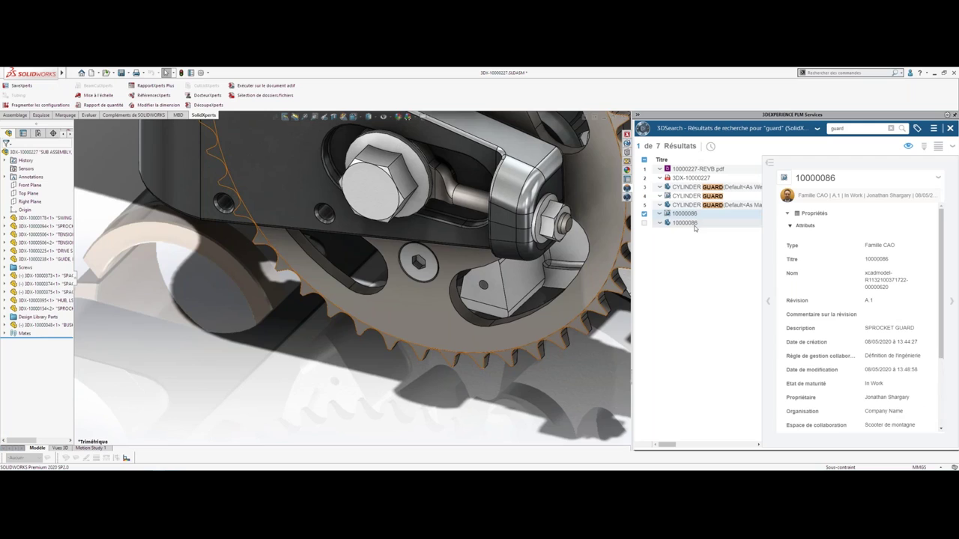
{"action": "left_click", "coordinate": [695, 224]}
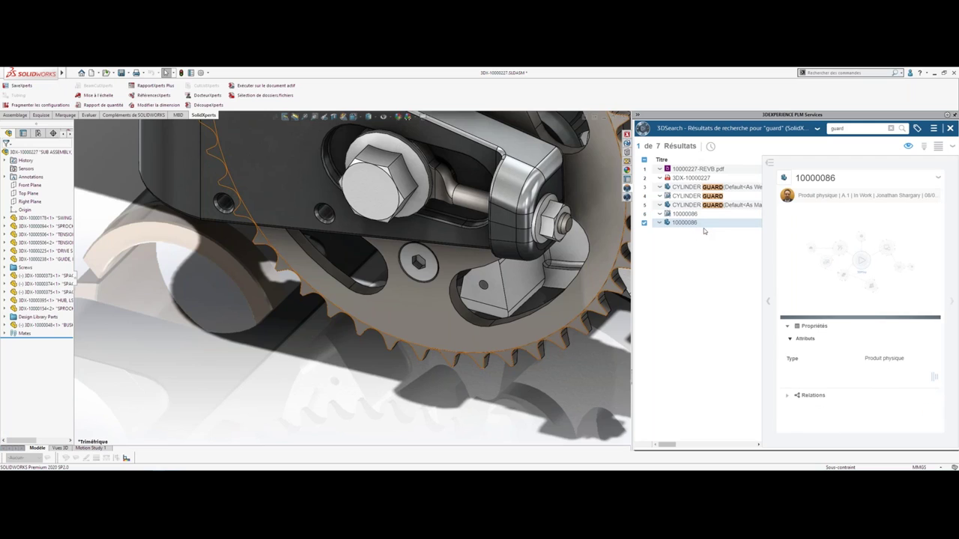
{"action": "scroll", "coordinate": [858, 315], "scroll_direction": "down", "scroll_amount": 3}
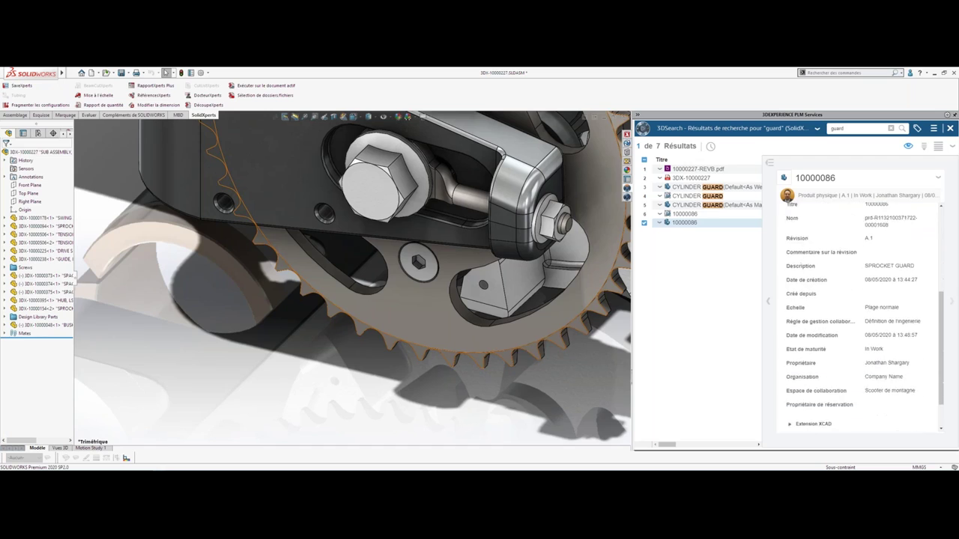
{"action": "left_click", "coordinate": [697, 204]}
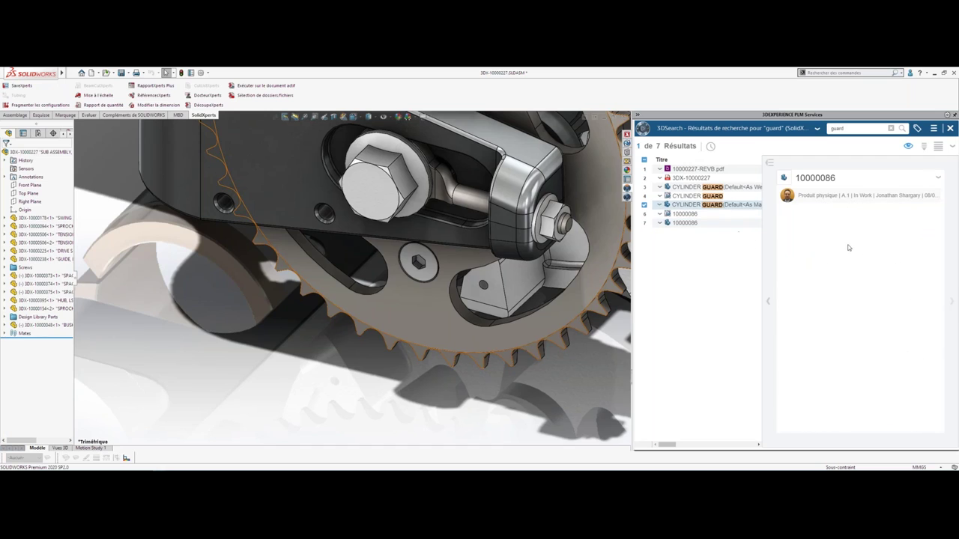
{"action": "left_click", "coordinate": [695, 188]}
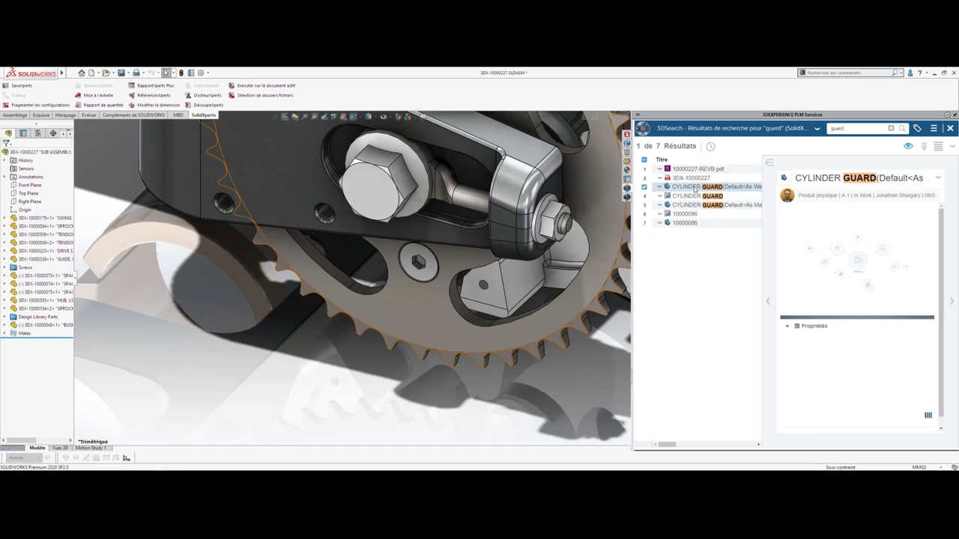
{"action": "scroll", "coordinate": [779, 292], "scroll_direction": "down", "scroll_amount": 5}
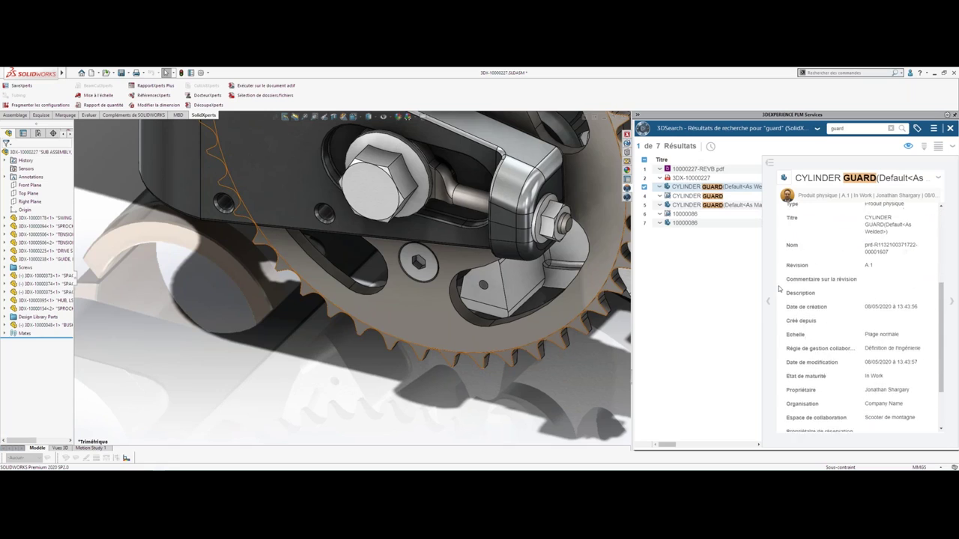
{"action": "left_click", "coordinate": [684, 223]}
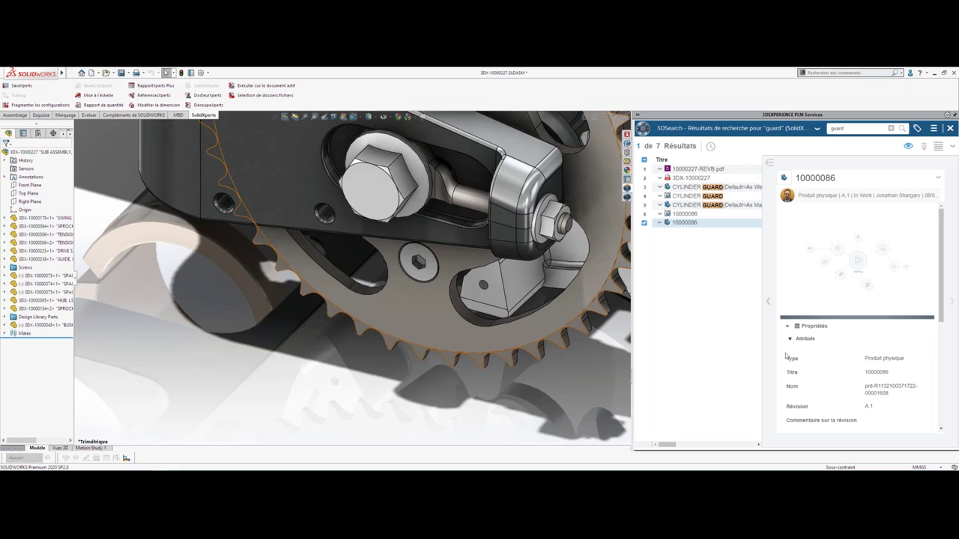
- Insert sprocket guard 10000086 from the search results into the assembly
{"action": "mouse_move", "coordinate": [684, 222]}
{"action": "left_mouse_down"}
{"action": "mouse_move", "coordinate": [167, 354]}
{"action": "mouse_move", "coordinate": [217, 357]}
{"action": "left_mouse_up"}
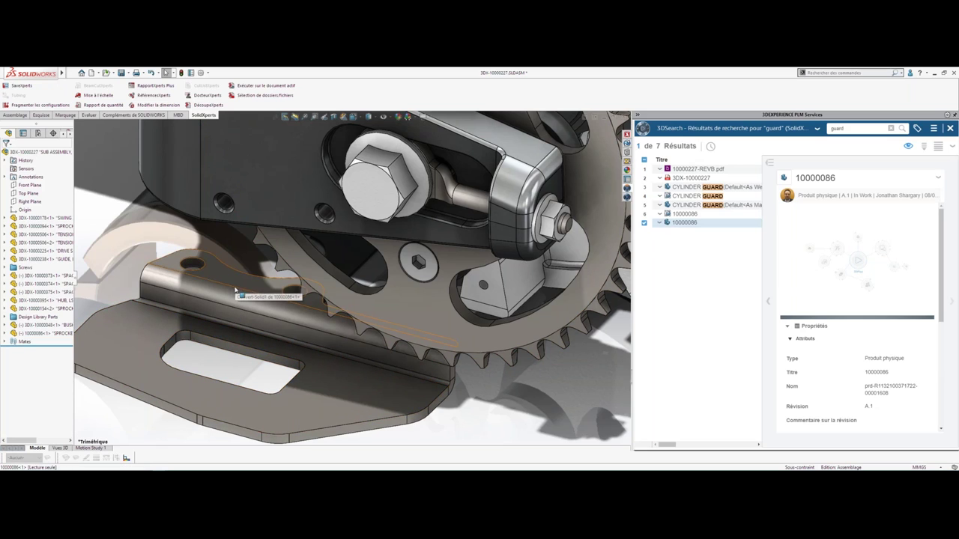
{"action": "left_click", "coordinate": [233, 315]}
{"action": "key", "text": "Escape"}
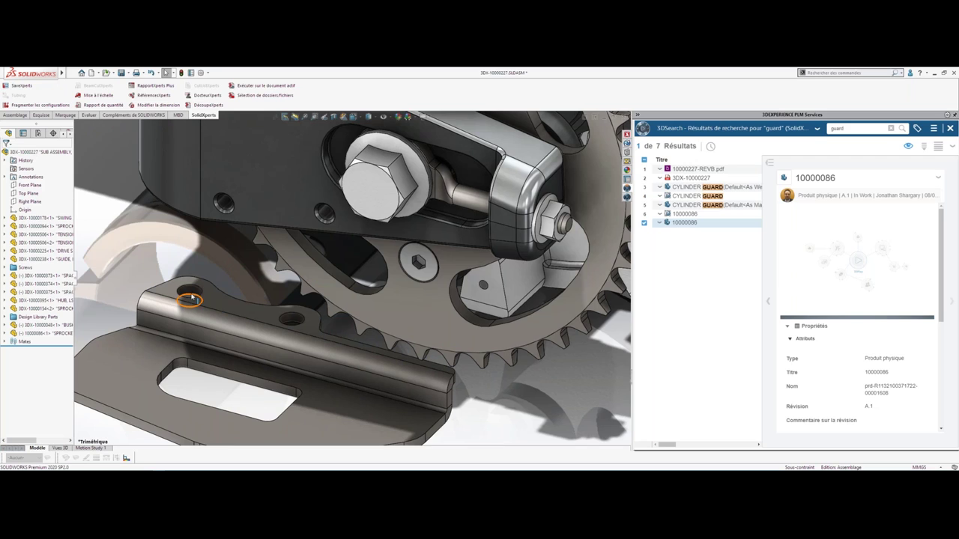
- Mate the guard's hole edge to the mounting hole beside the sprocket
{"action": "left_click", "coordinate": [190, 300]}
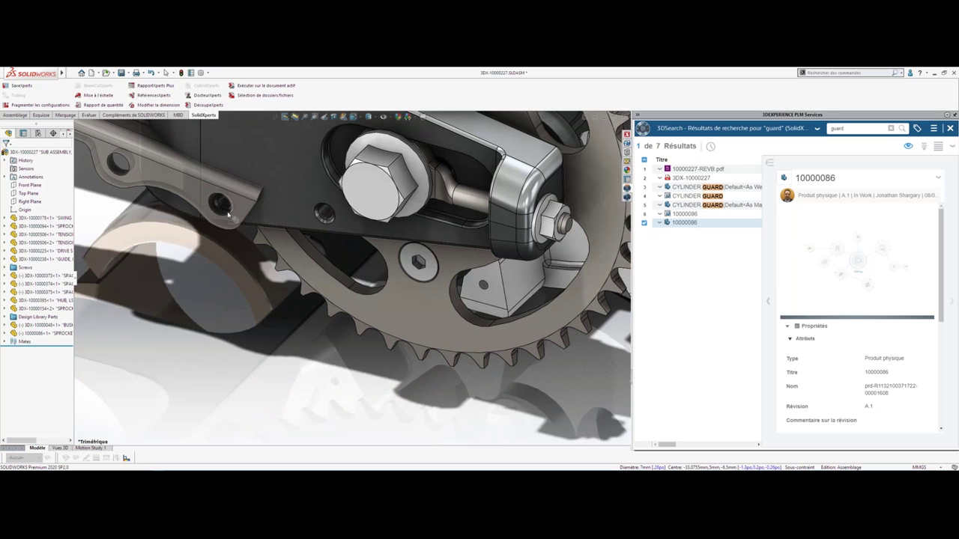
{"action": "left_click", "coordinate": [228, 215]}
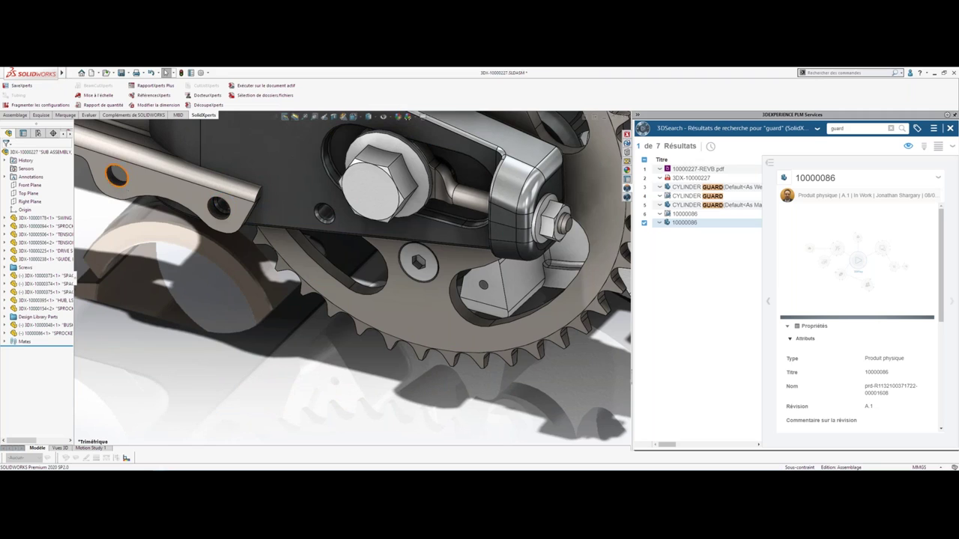
{"action": "left_click_drag", "start_coordinate": [117, 178], "coordinate": [322, 218], "text": "alt"}
{"action": "left_click", "coordinate": [418, 205]}
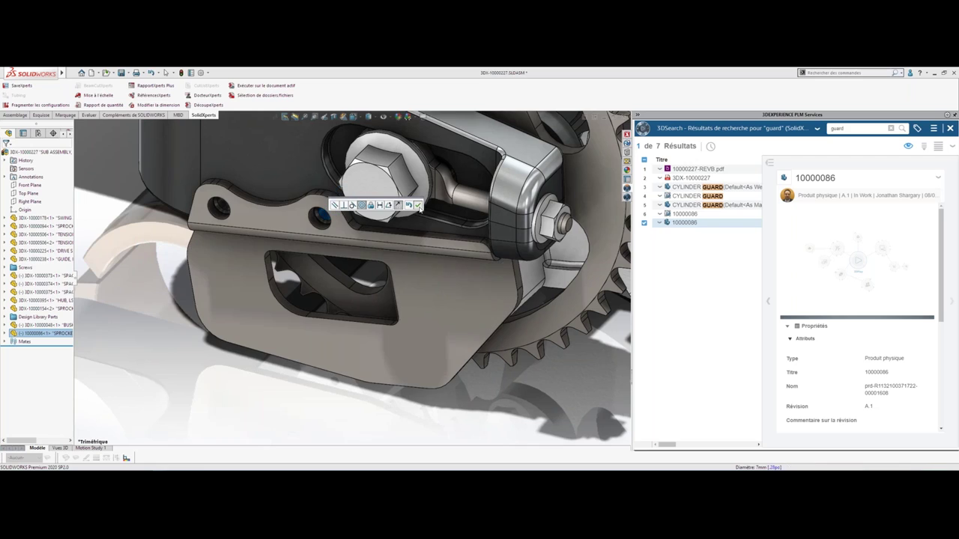
- Search 3DEXPERIENCE for 'bolt' and preview the 3DX-10000401 result
{"action": "left_click", "coordinate": [816, 128]}
{"action": "type", "text": "bolt"}
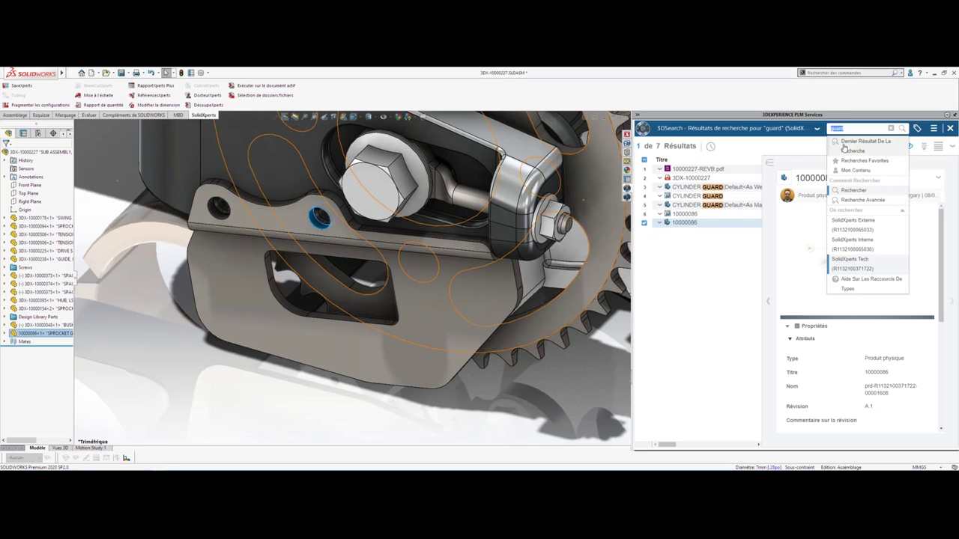
{"action": "left_click", "coordinate": [836, 142]}
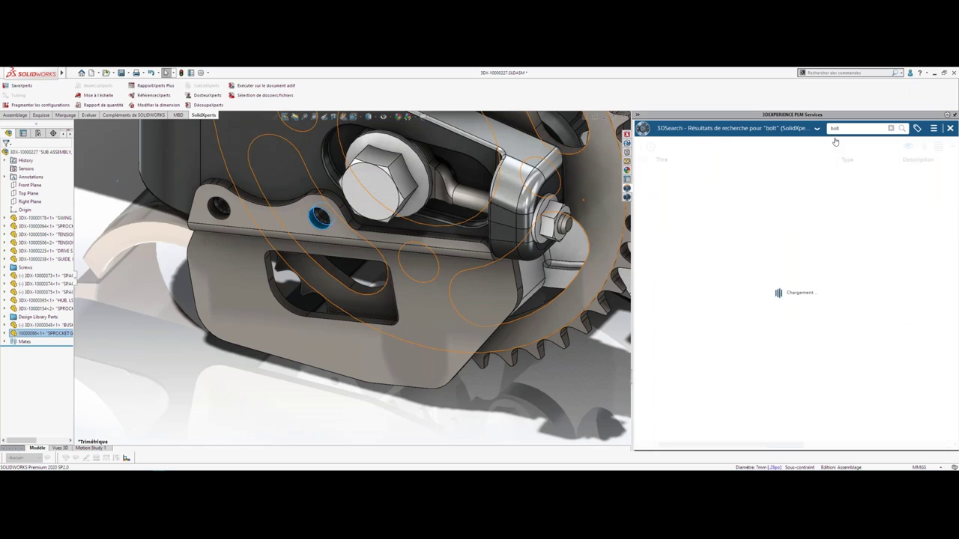
{"action": "left_click", "coordinate": [674, 187]}
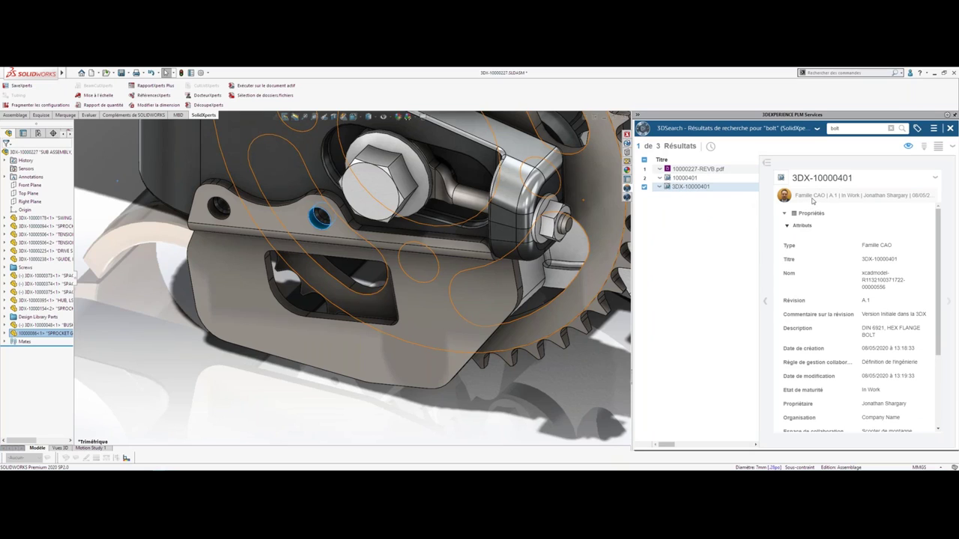
- Insert a hex flange bolt from 3DX-10000401's relations into the assembly
{"action": "scroll", "coordinate": [785, 294], "scroll_direction": "down", "scroll_amount": 3}
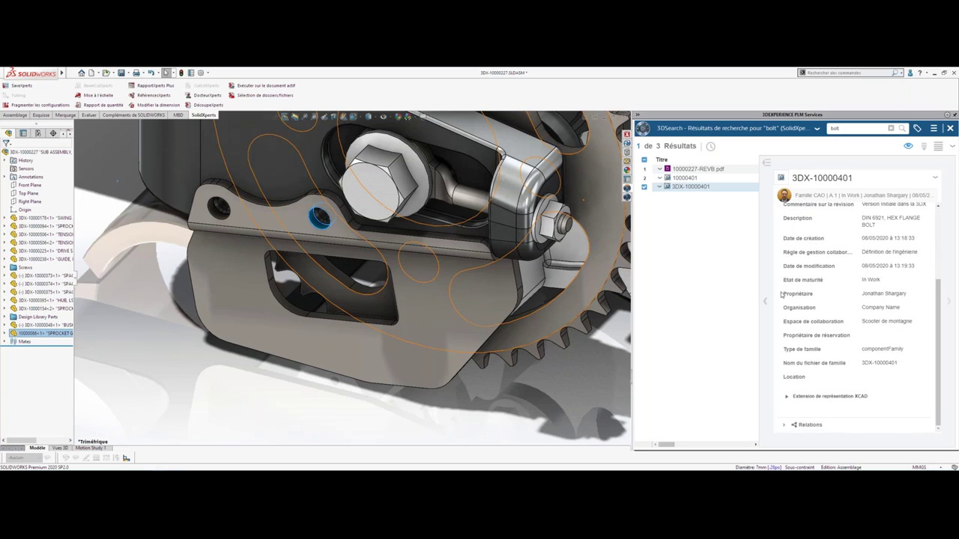
{"action": "scroll", "coordinate": [783, 427], "scroll_direction": "down", "scroll_amount": 1}
{"action": "left_click", "coordinate": [784, 420]}
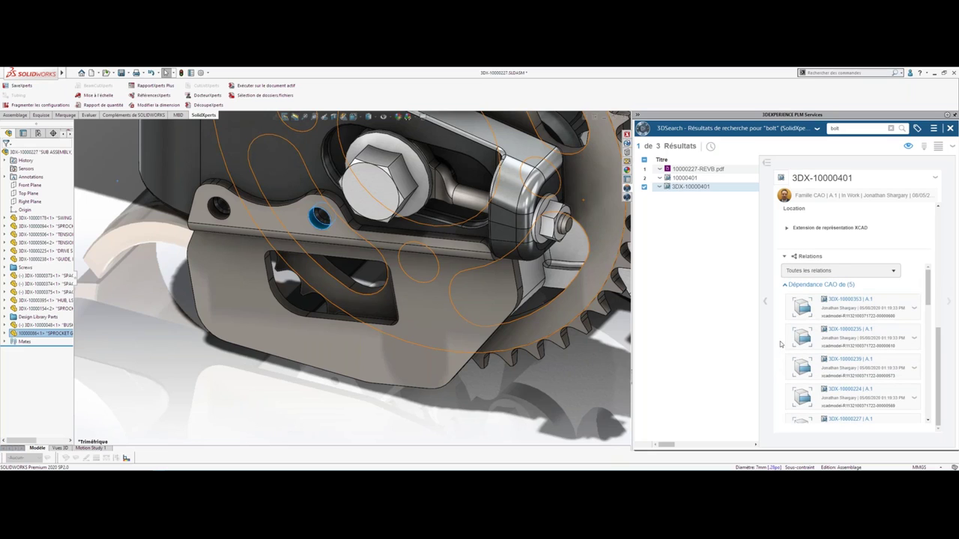
{"action": "scroll", "coordinate": [831, 341], "scroll_direction": "down", "scroll_amount": 3}
{"action": "scroll", "coordinate": [854, 352], "scroll_direction": "down", "scroll_amount": 2}
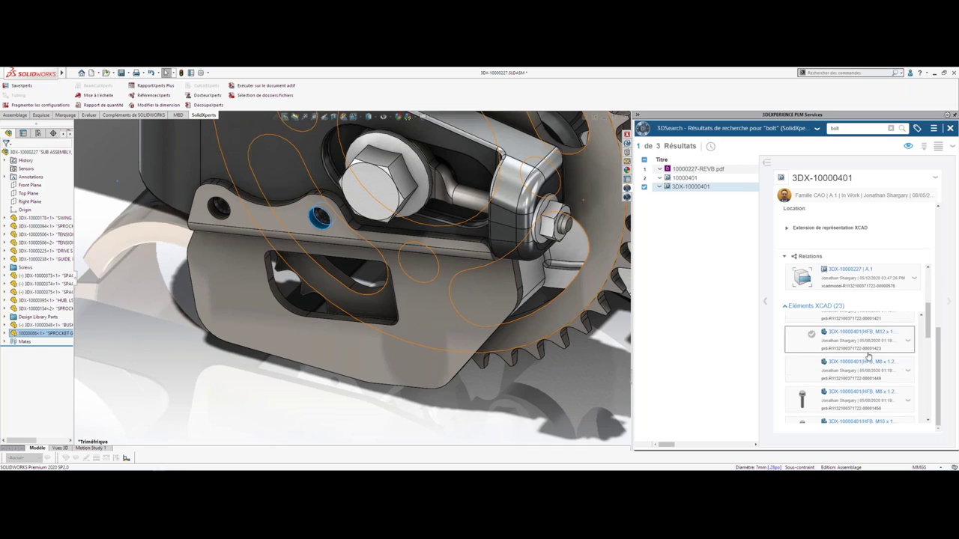
{"action": "scroll", "coordinate": [869, 358], "scroll_direction": "down", "scroll_amount": 2}
{"action": "scroll", "coordinate": [877, 361], "scroll_direction": "down", "scroll_amount": 2}
{"action": "scroll", "coordinate": [888, 364], "scroll_direction": "down", "scroll_amount": 2}
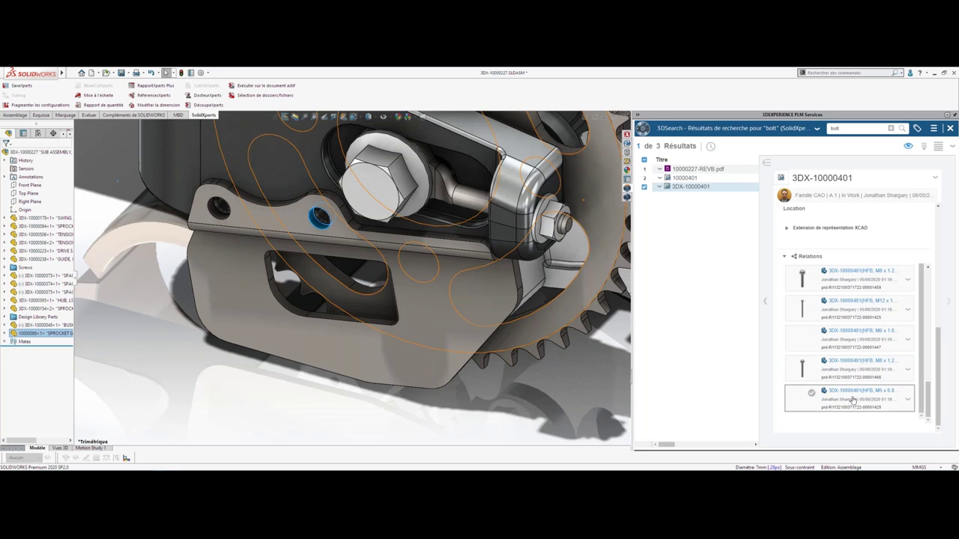
{"action": "left_click_drag", "start_coordinate": [852, 400], "coordinate": [194, 377]}
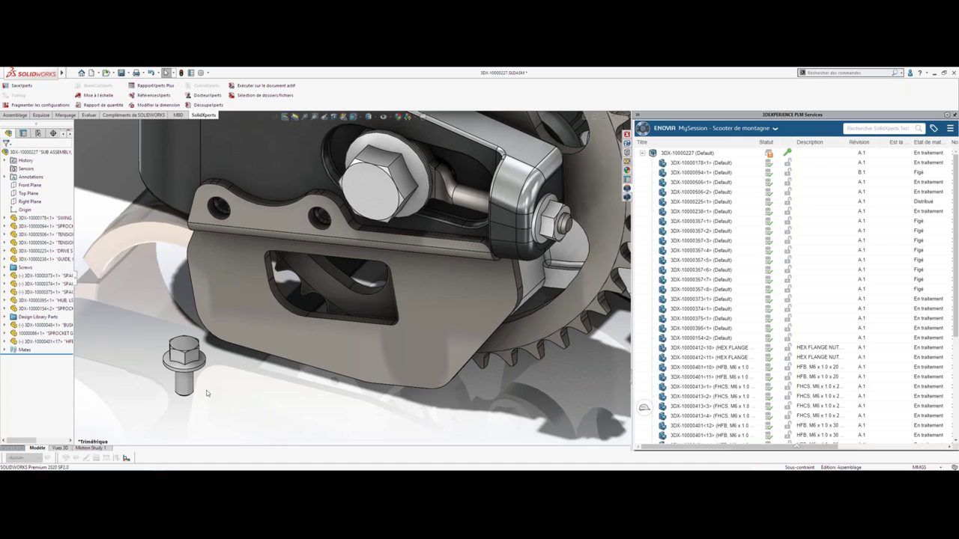
- Insert a second copy of the hex flange bolt and confirm its configuration
{"action": "left_click_drag", "start_coordinate": [187, 350], "coordinate": [236, 382], "text": "ctrl"}
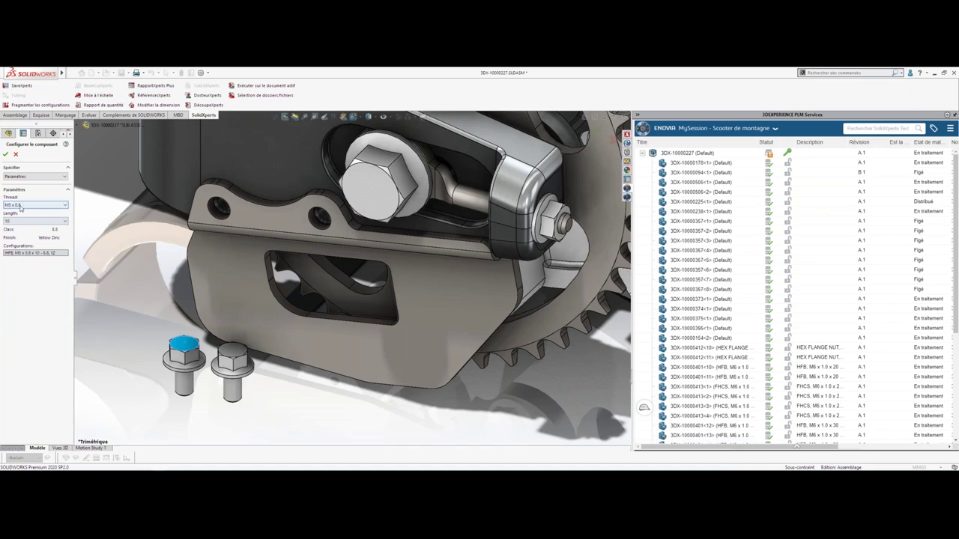
{"action": "left_click", "coordinate": [5, 154]}
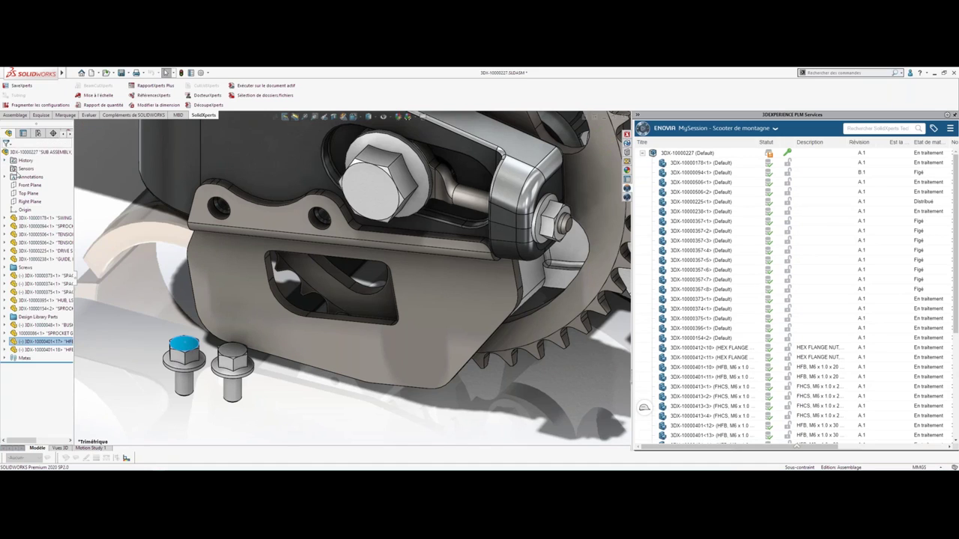
{"action": "key", "text": "Escape"}
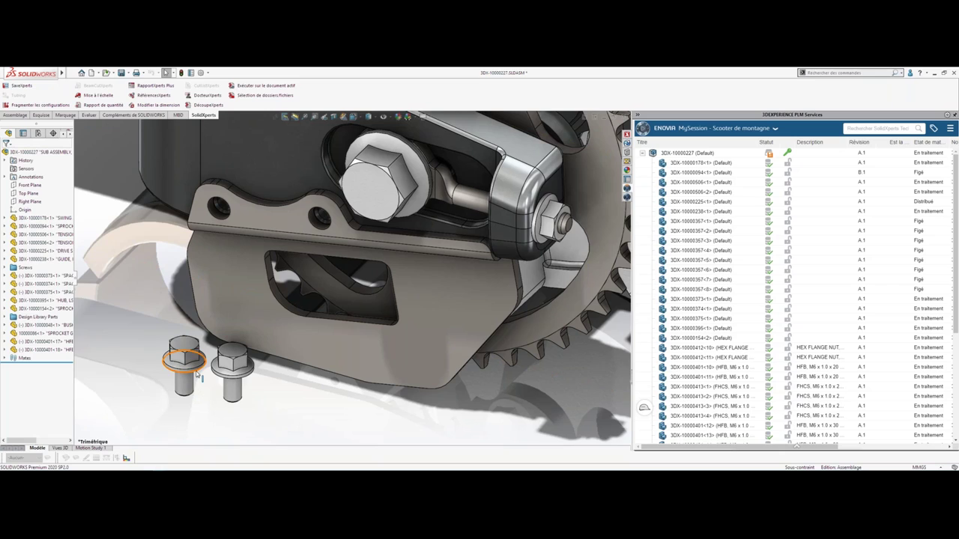
- Seat each bolt in a bracket hole, then zoom to fit the assembly
{"action": "left_click_drag", "start_coordinate": [199, 374], "coordinate": [202, 217], "text": "alt"}
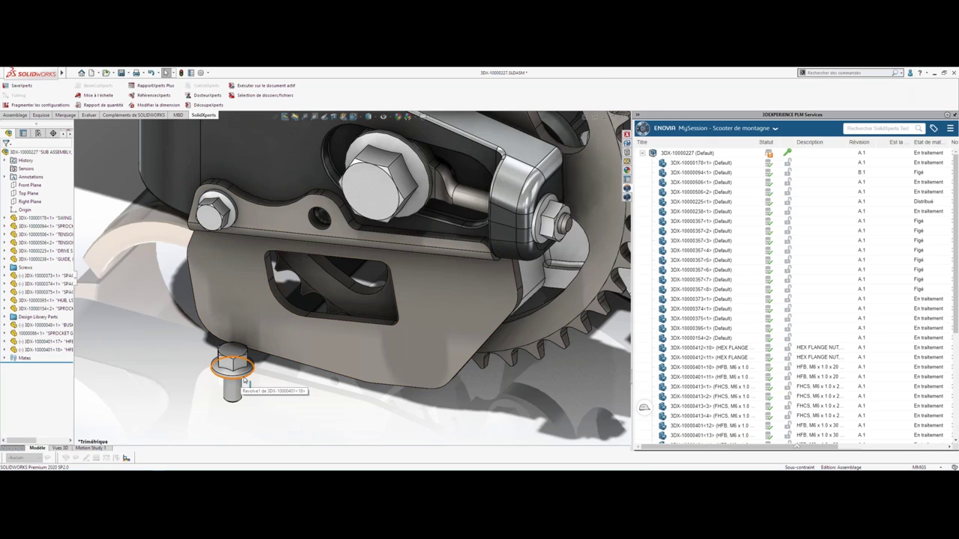
{"action": "left_click_drag", "start_coordinate": [243, 382], "coordinate": [333, 229], "text": "alt"}
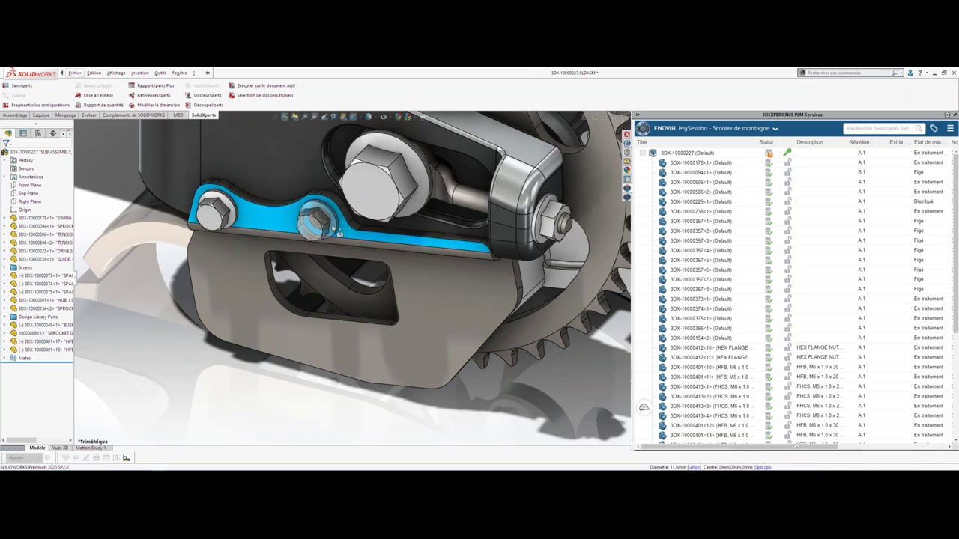
{"action": "key", "text": "f"}
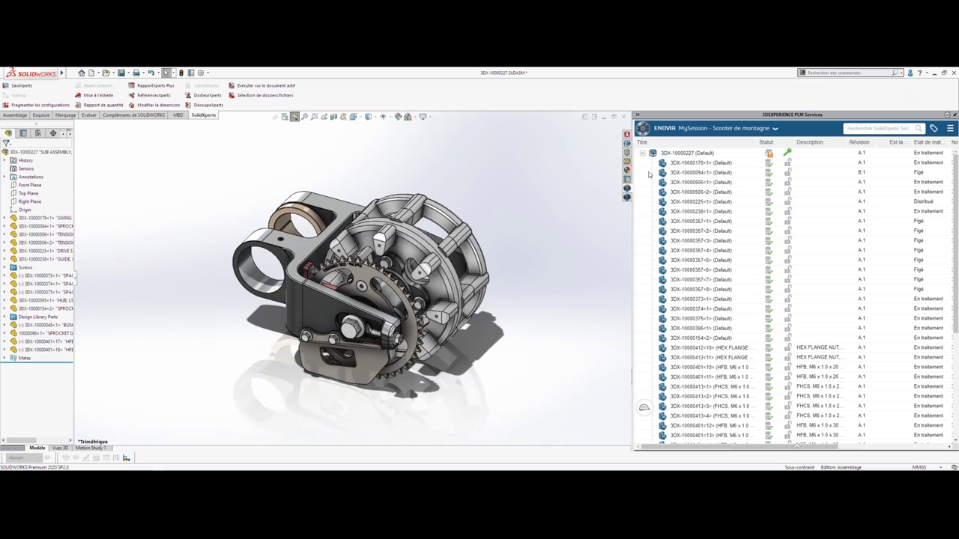
- In the drawing, auto-balloon the new bolts in the lower view
{"action": "left_click", "coordinate": [559, 212]}
{"action": "key", "text": "ctrl+Tab"}
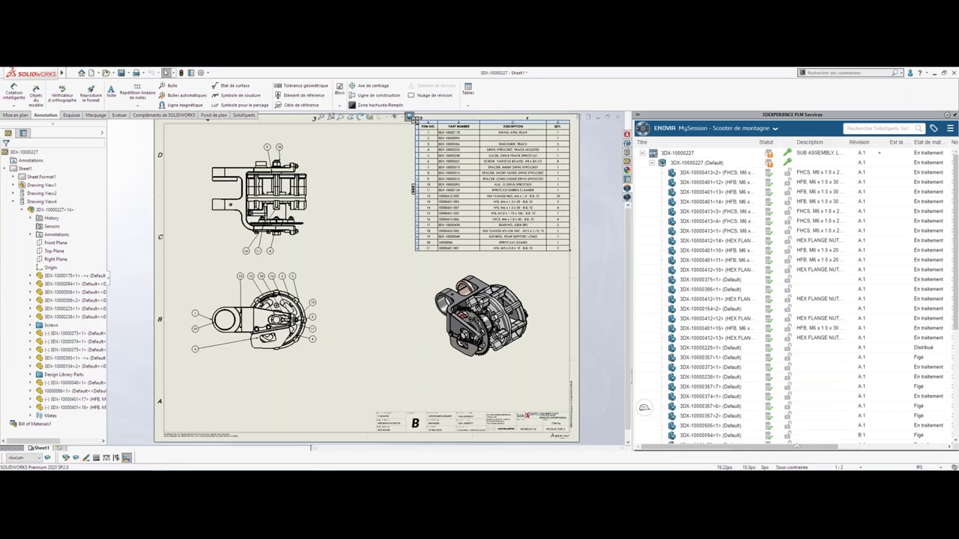
{"action": "left_click", "coordinate": [254, 350]}
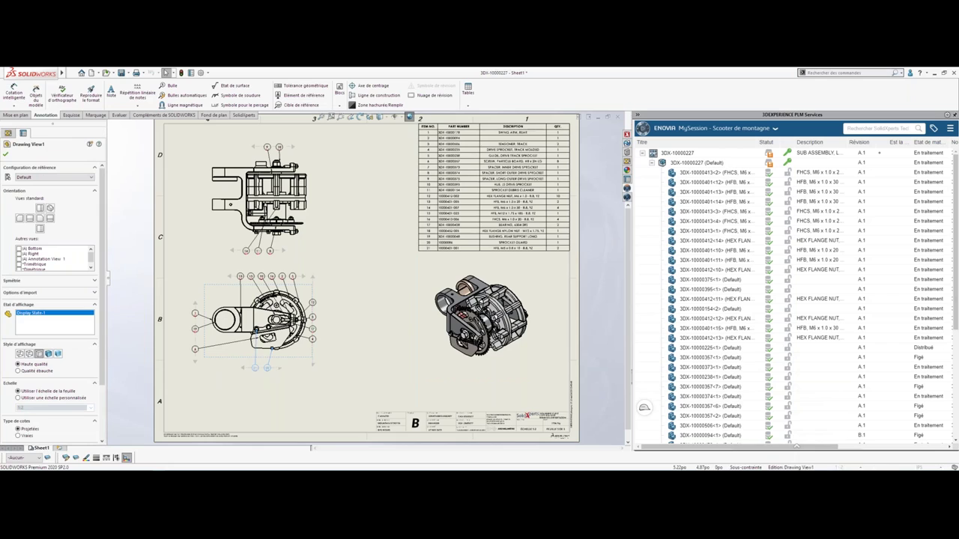
{"action": "left_click", "coordinate": [184, 95]}
{"action": "left_click", "coordinate": [6, 154]}
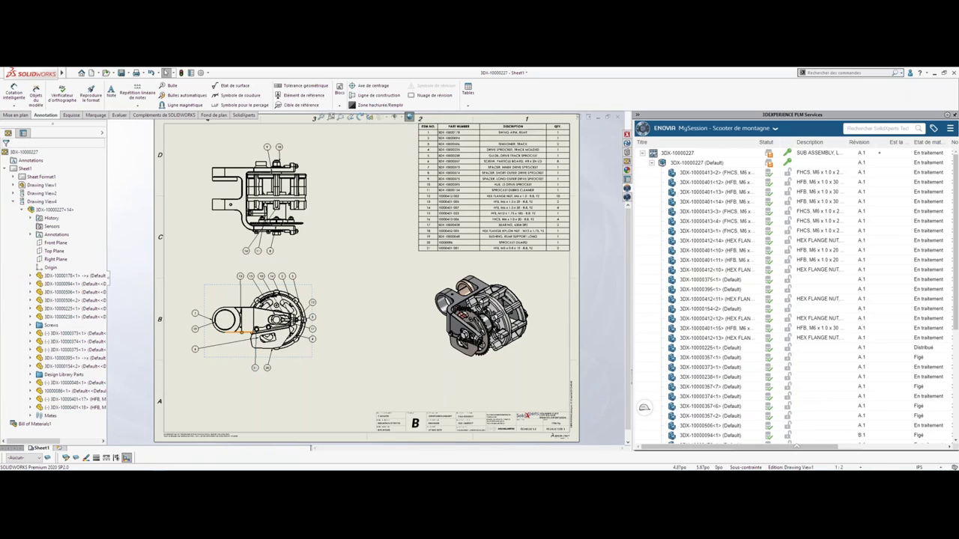
- Save the drawing, starting the save to 3DEXPERIENCE
{"action": "left_click", "coordinate": [24, 167]}
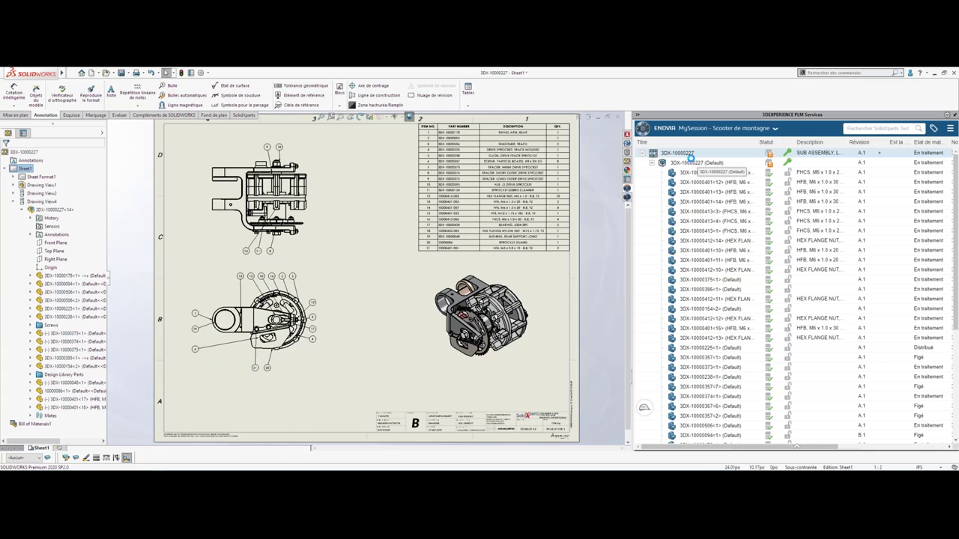
{"action": "key", "text": "ctrl+s"}
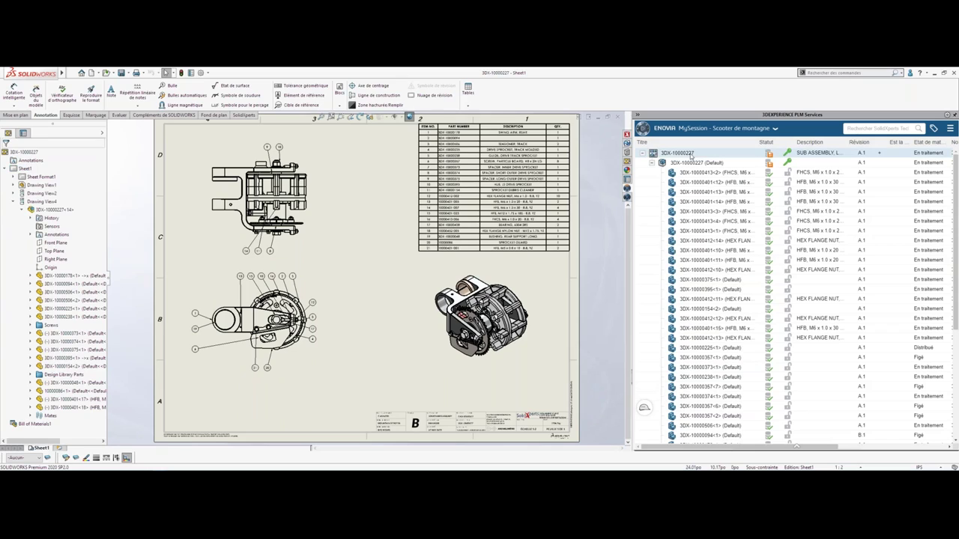
{"action": "mouse_move", "coordinate": [779, 436]}
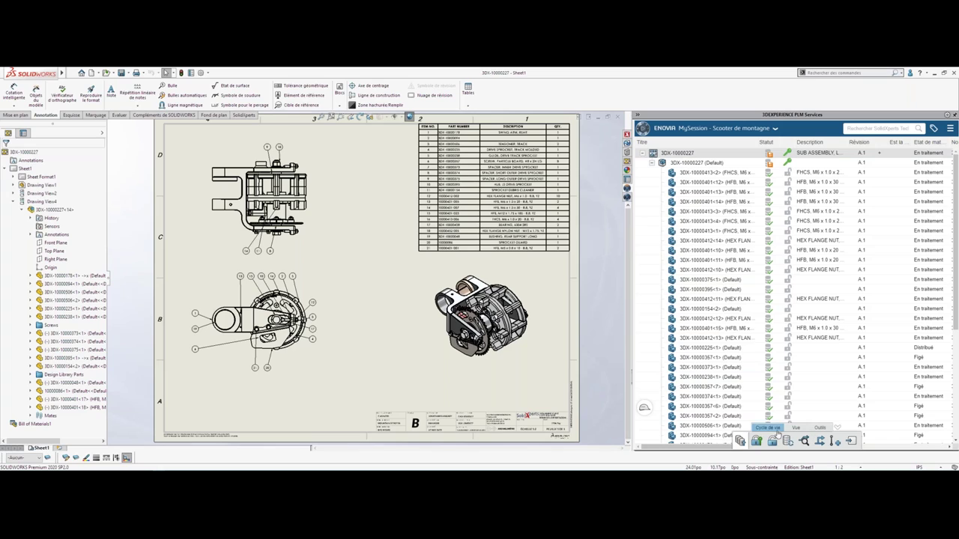
{"action": "left_click", "coordinate": [740, 441]}
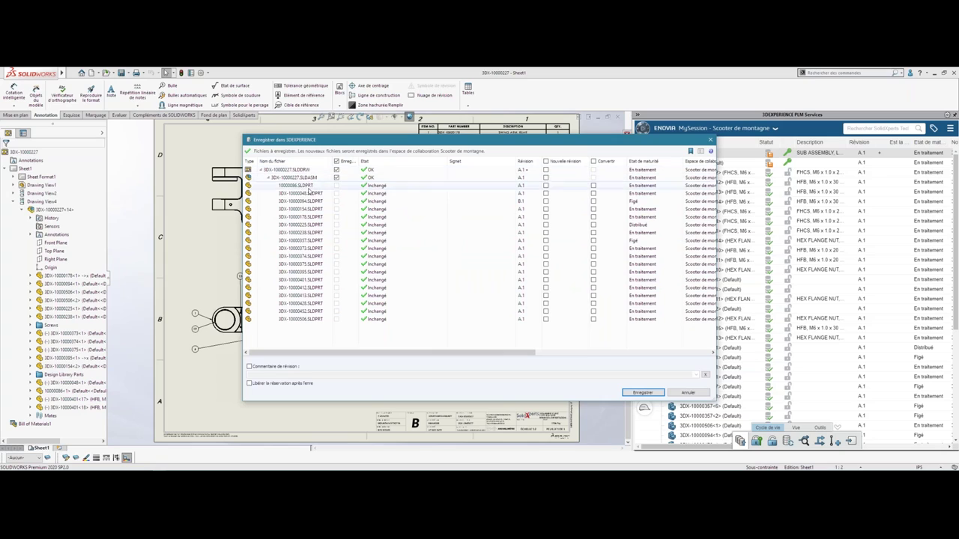
- Save drawing and assembly with comment 'ECO-1256 complété', releasing the reservation
{"action": "left_click", "coordinate": [281, 368]}
{"action": "type", "text": "EC-1256 complété"}
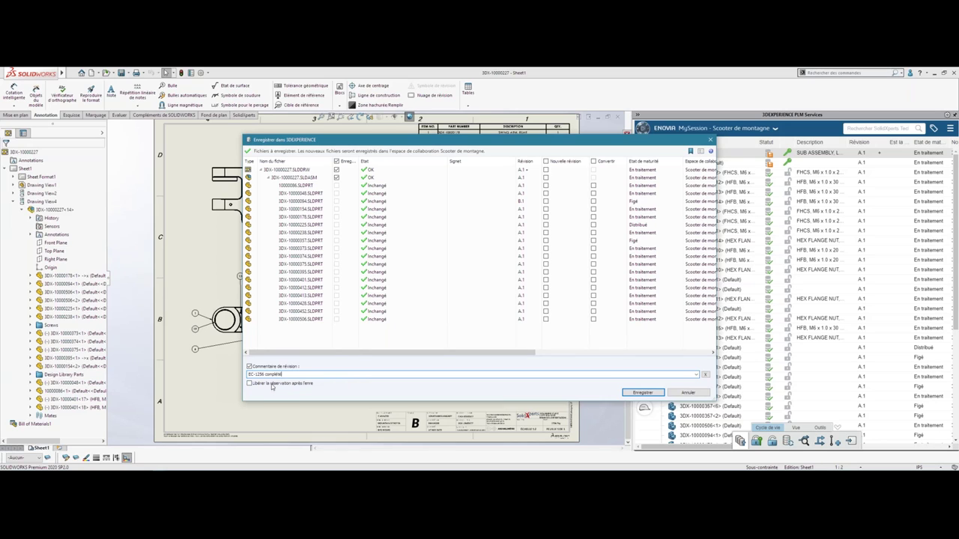
{"action": "left_click", "coordinate": [641, 394]}
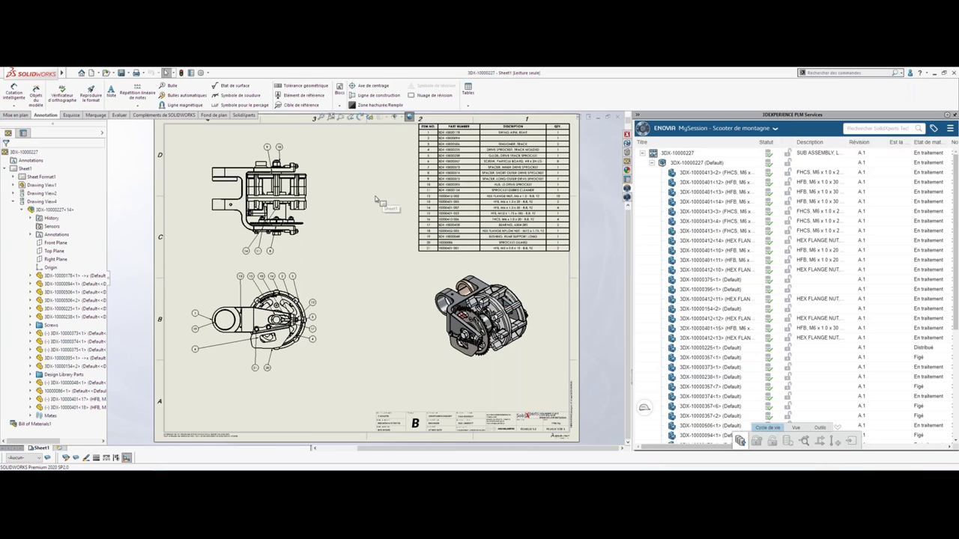
- Save the drawing as Adobe PDF 3DX-10000227.pdf in Drive's Scooter de montagne, replacing the old file
{"action": "left_click", "coordinate": [128, 72]}
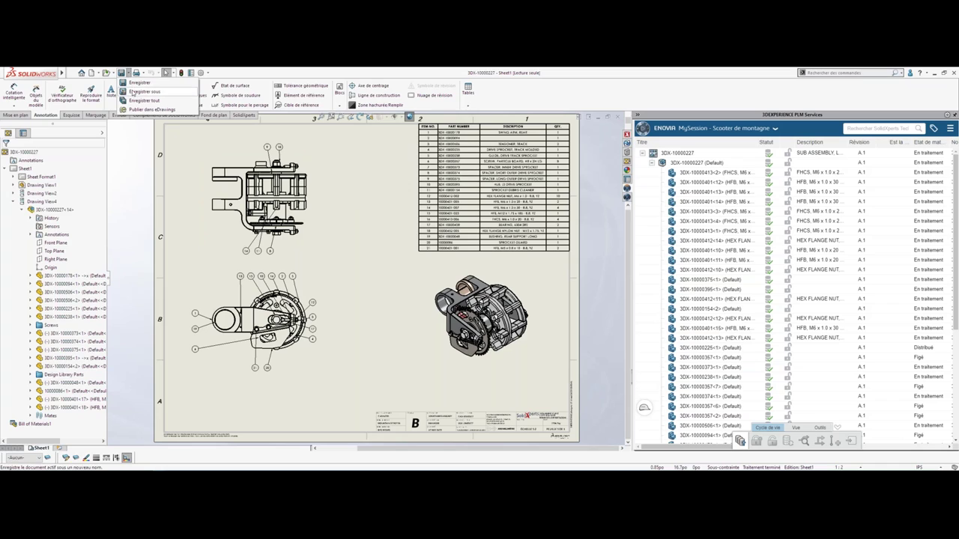
{"action": "left_click", "coordinate": [136, 100]}
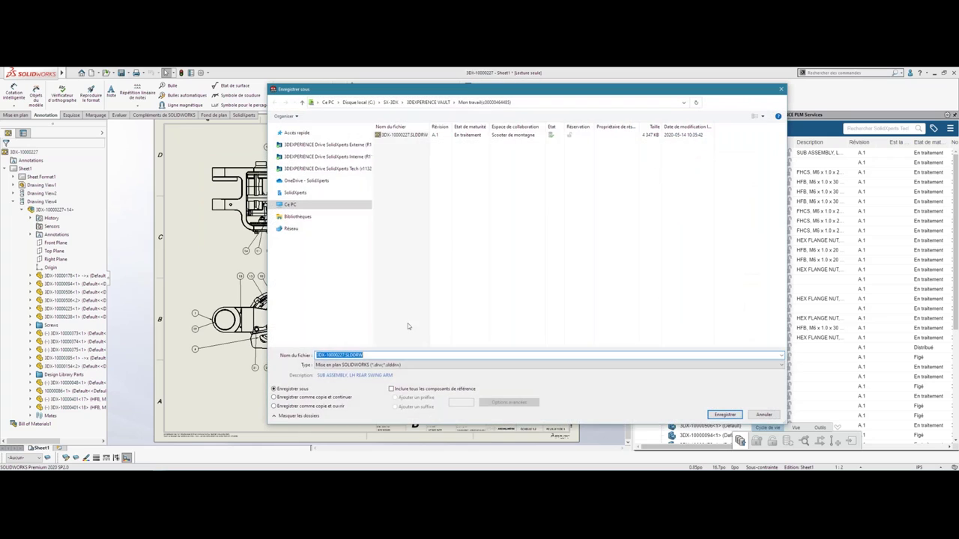
{"action": "left_click", "coordinate": [401, 365]}
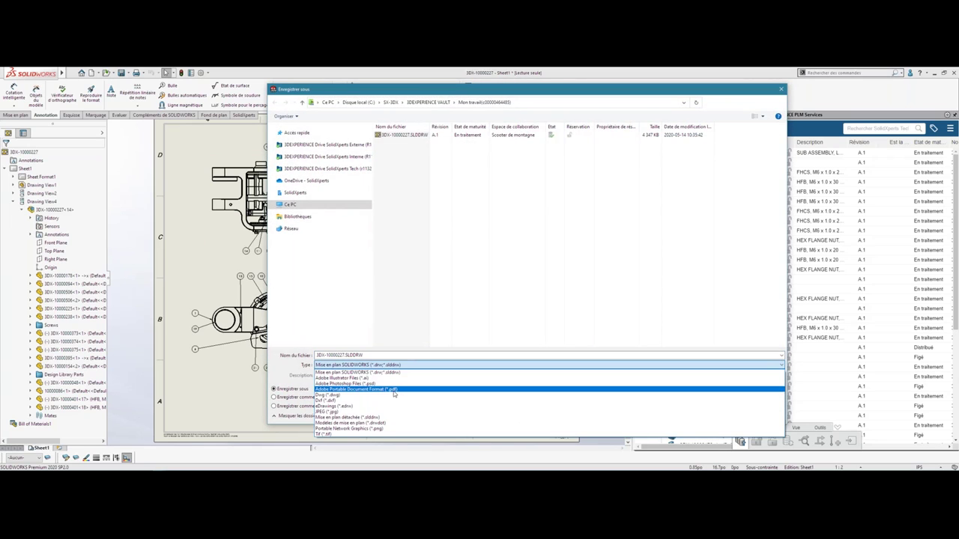
{"action": "left_click", "coordinate": [393, 391]}
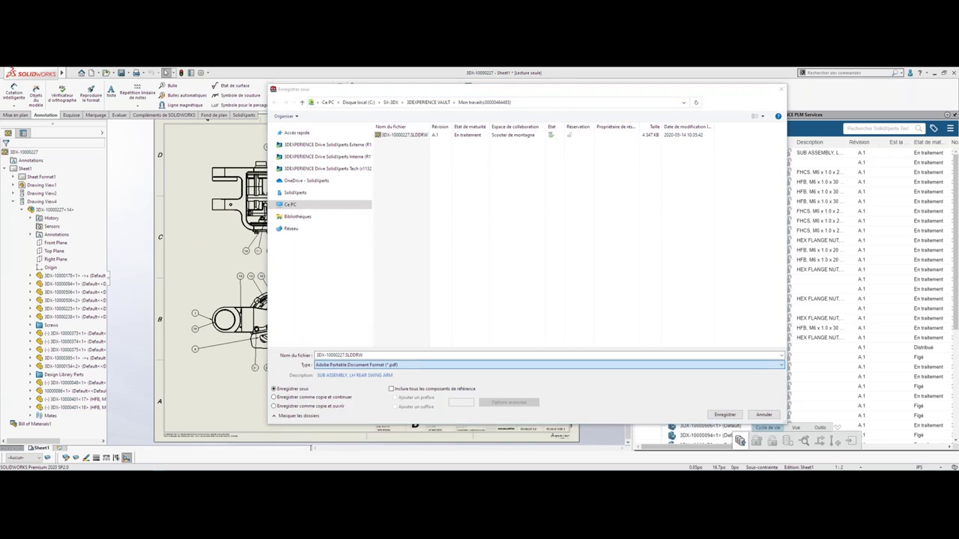
{"action": "left_click", "coordinate": [331, 169]}
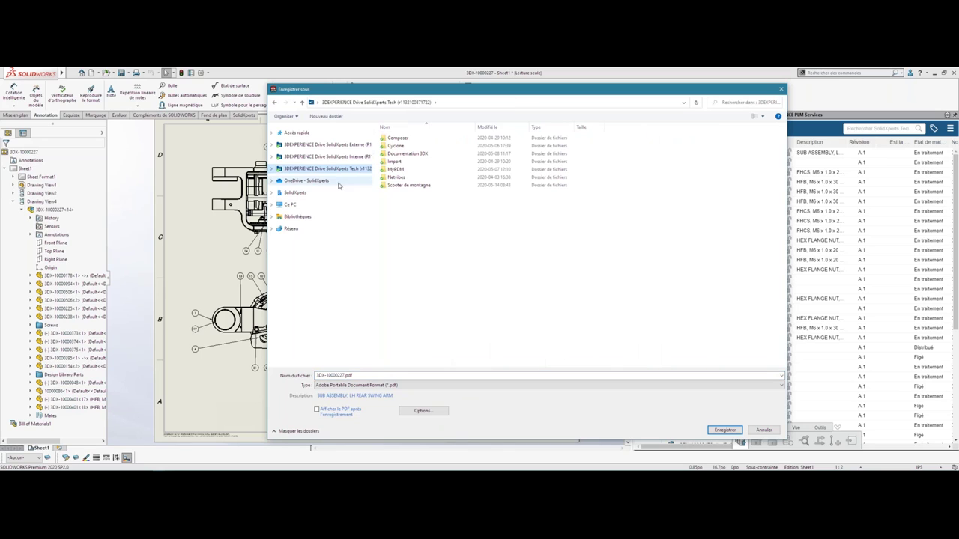
{"action": "double_click", "coordinate": [397, 184]}
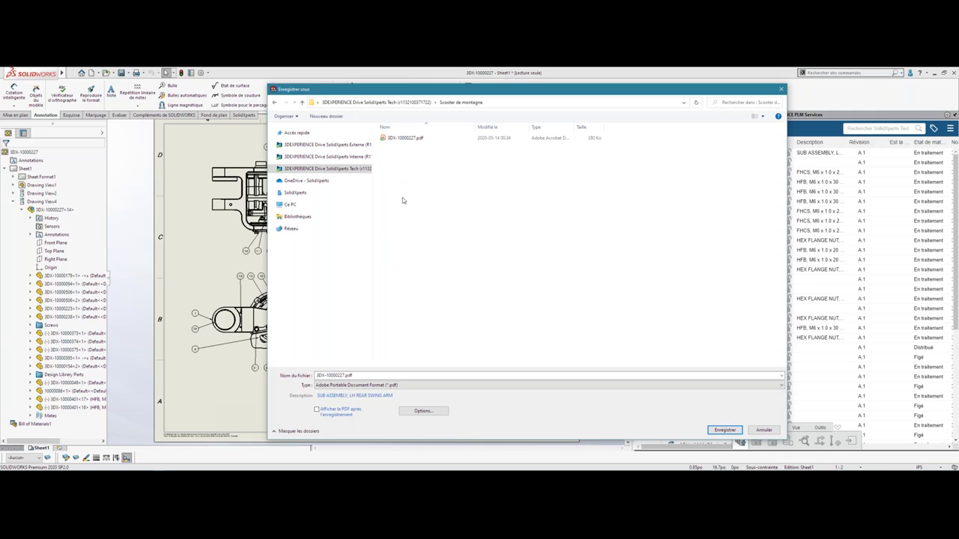
{"action": "left_click", "coordinate": [405, 139]}
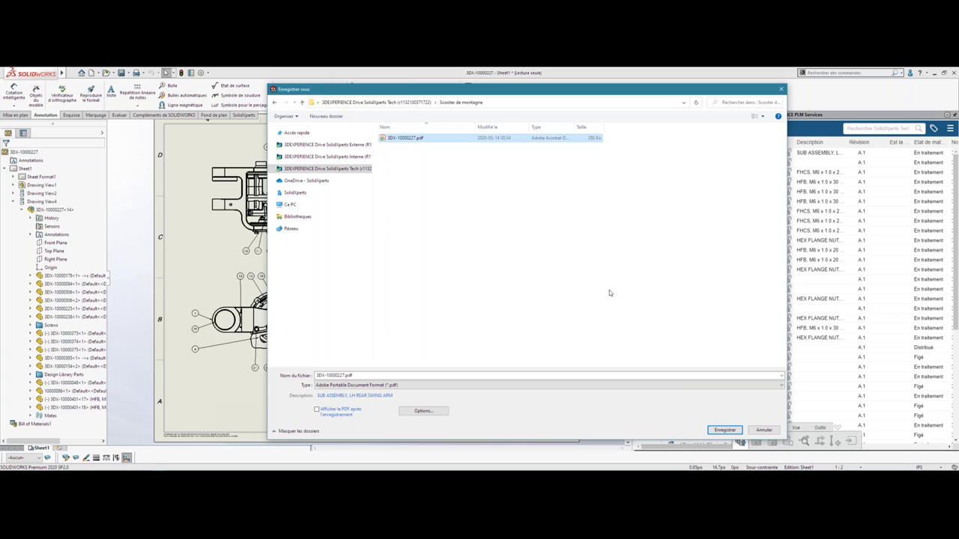
{"action": "left_click", "coordinate": [723, 430]}
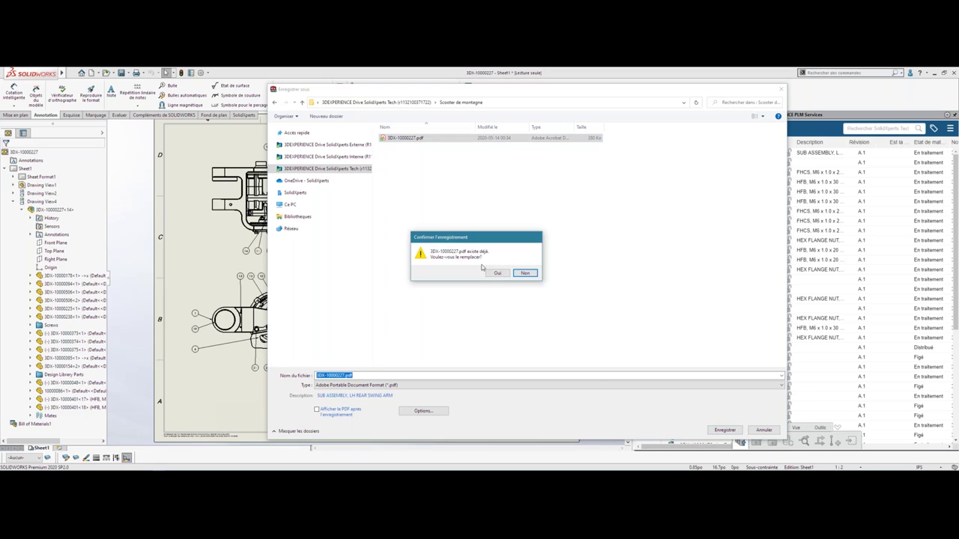
{"action": "left_click", "coordinate": [500, 274]}
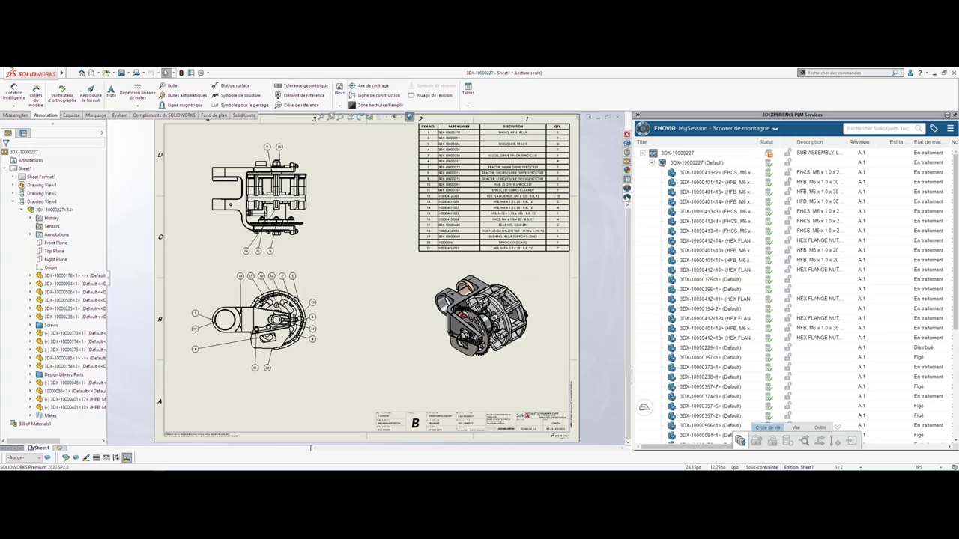
- Load the Collaborative Tasks board and show the Modélisation 3D task's deliverables
{"action": "left_click", "coordinate": [626, 197]}
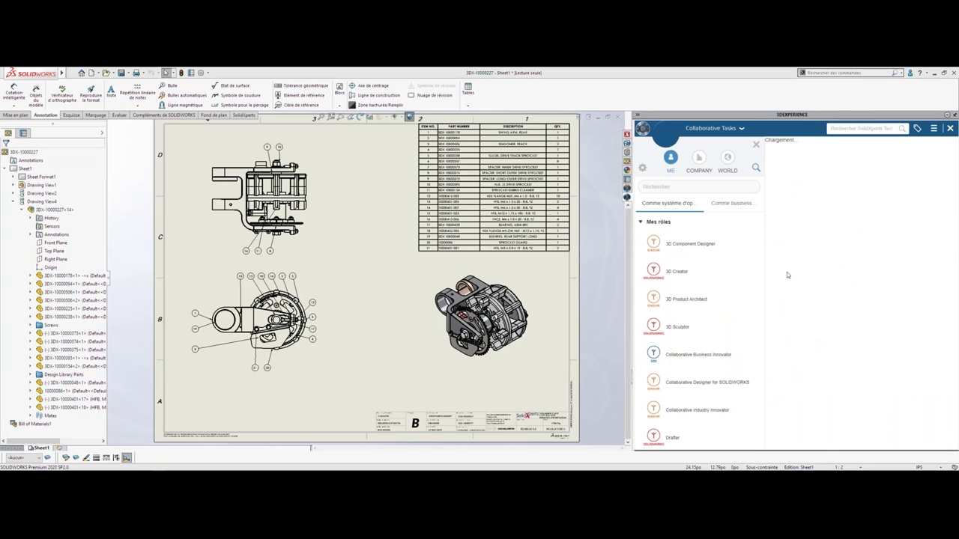
{"action": "left_click", "coordinate": [757, 145]}
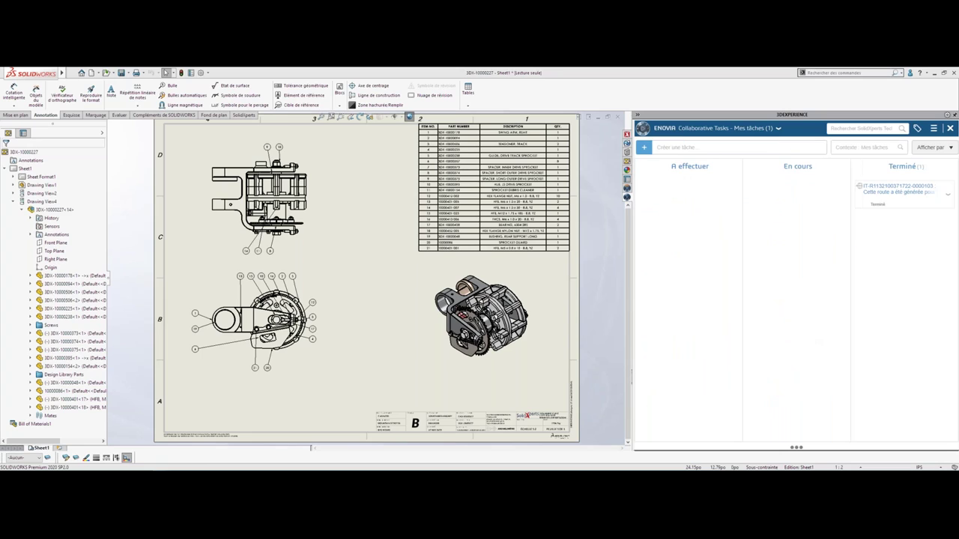
{"action": "left_click", "coordinate": [816, 197]}
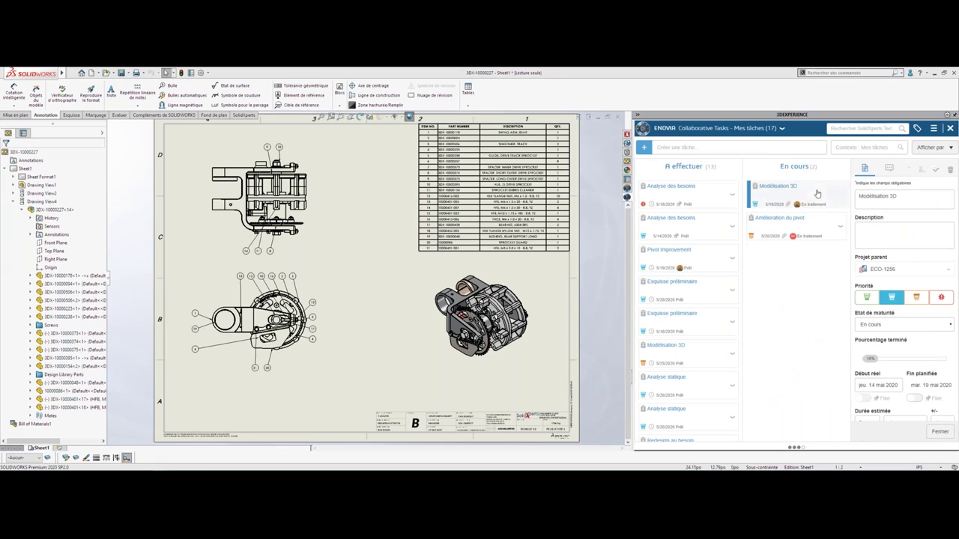
{"action": "scroll", "coordinate": [873, 330], "scroll_direction": "down", "scroll_amount": 3}
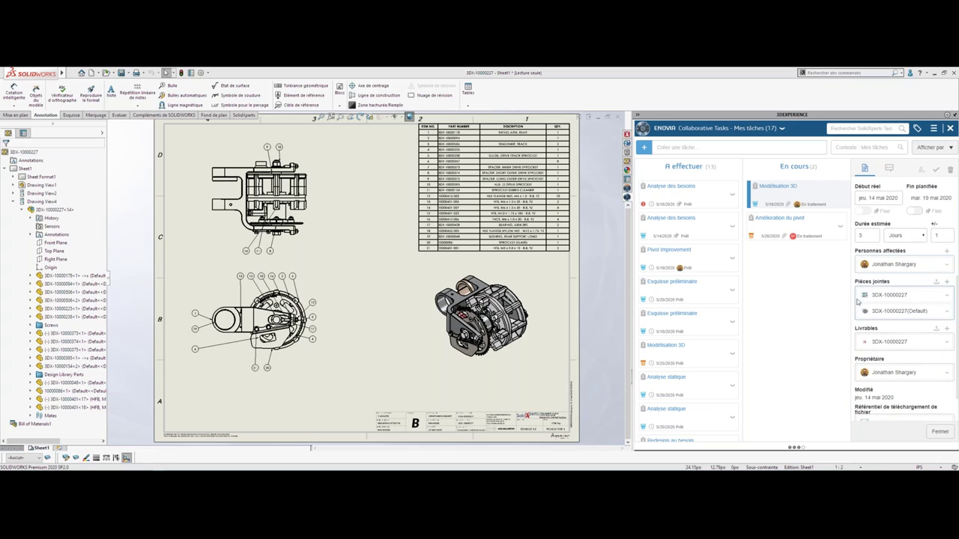
{"action": "scroll", "coordinate": [877, 339], "scroll_direction": "down", "scroll_amount": 2}
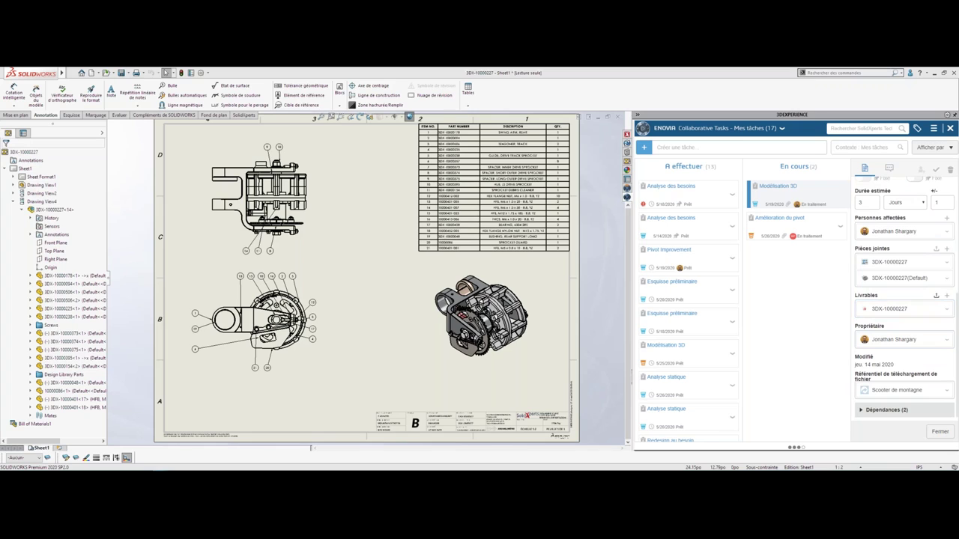
- Attach 3DX-10000227.pdf from Scooter de montagne as the Modélisation 3D deliverable and save
{"action": "left_click", "coordinate": [936, 295]}
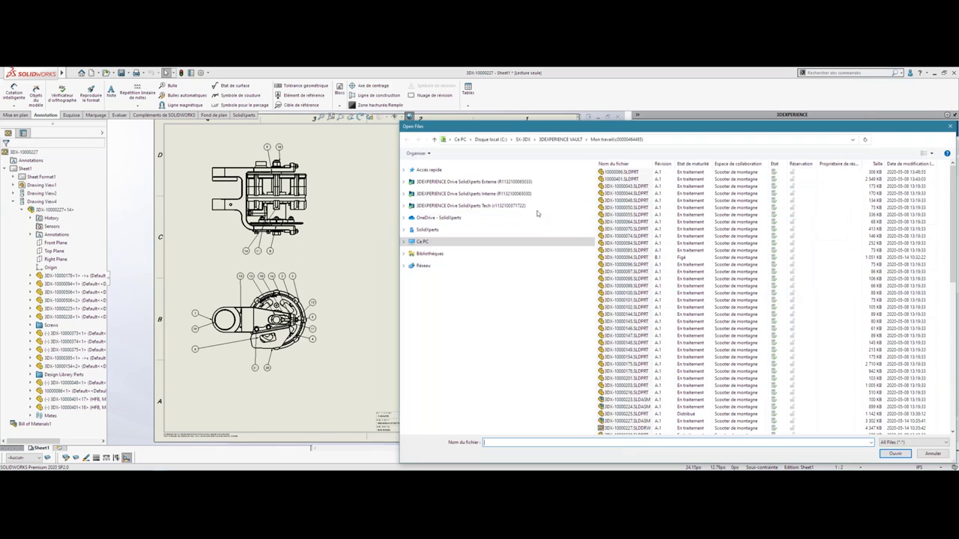
{"action": "left_click", "coordinate": [489, 205]}
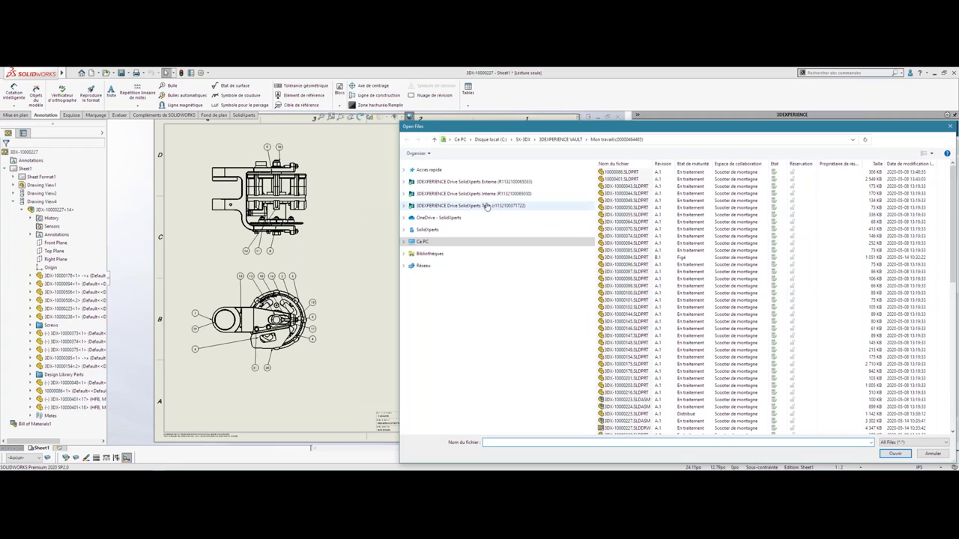
{"action": "double_click", "coordinate": [632, 222]}
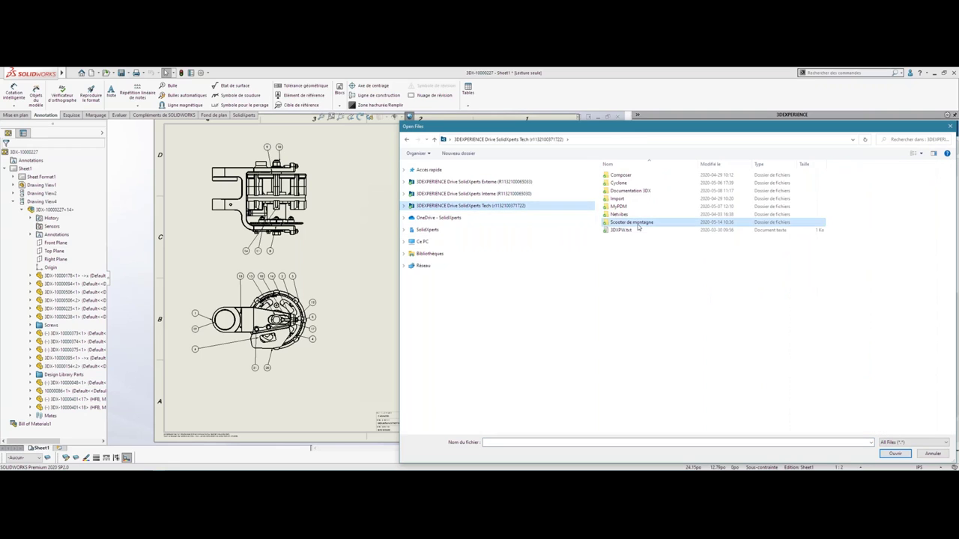
{"action": "left_click", "coordinate": [628, 176]}
{"action": "double_click", "coordinate": [628, 176]}
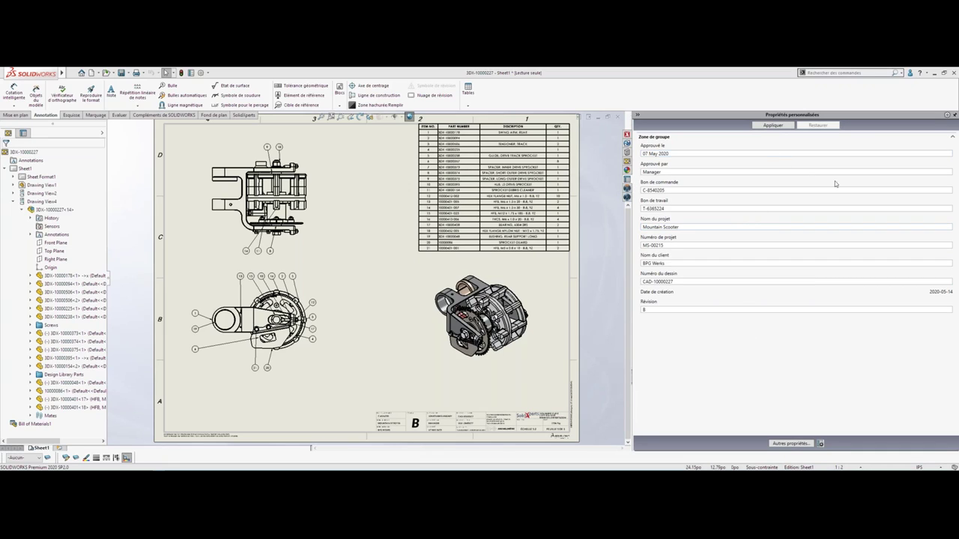
{"action": "left_click", "coordinate": [627, 196]}
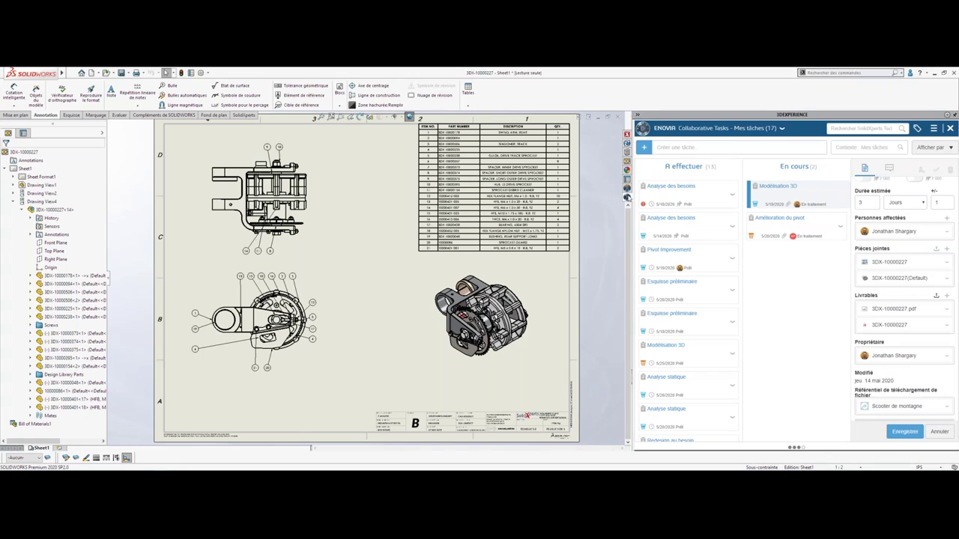
{"action": "left_click", "coordinate": [899, 432]}
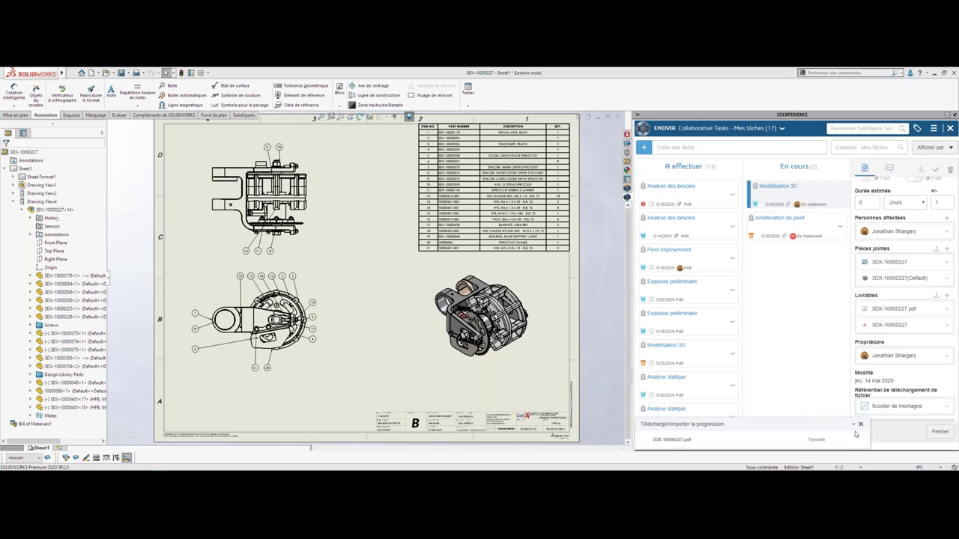
{"action": "left_click", "coordinate": [861, 425]}
- Move the Modélisation 3D task to the Terminé column
{"action": "left_click", "coordinate": [936, 433]}
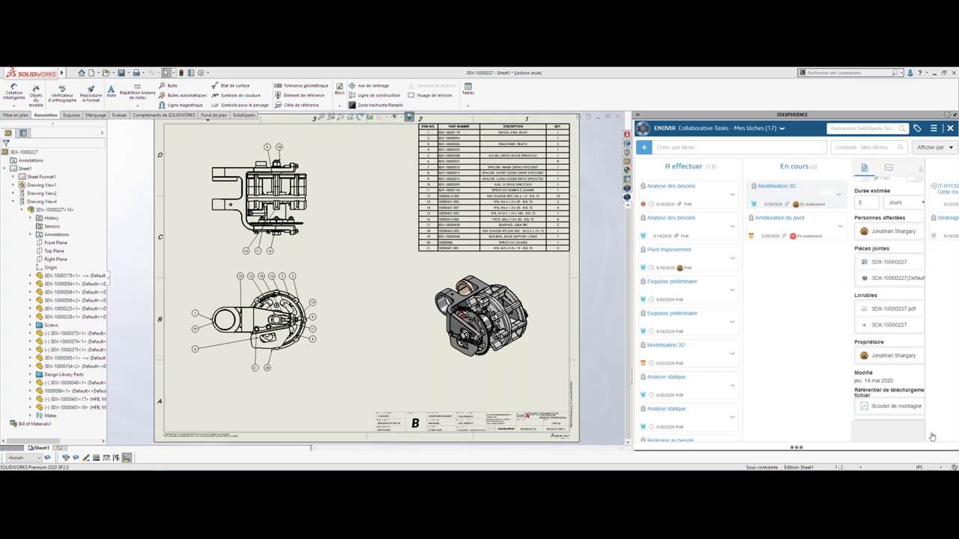
{"action": "mouse_move", "coordinate": [794, 196]}
{"action": "left_mouse_down"}
{"action": "mouse_move", "coordinate": [881, 247]}
{"action": "mouse_move", "coordinate": [892, 193]}
{"action": "left_mouse_up"}
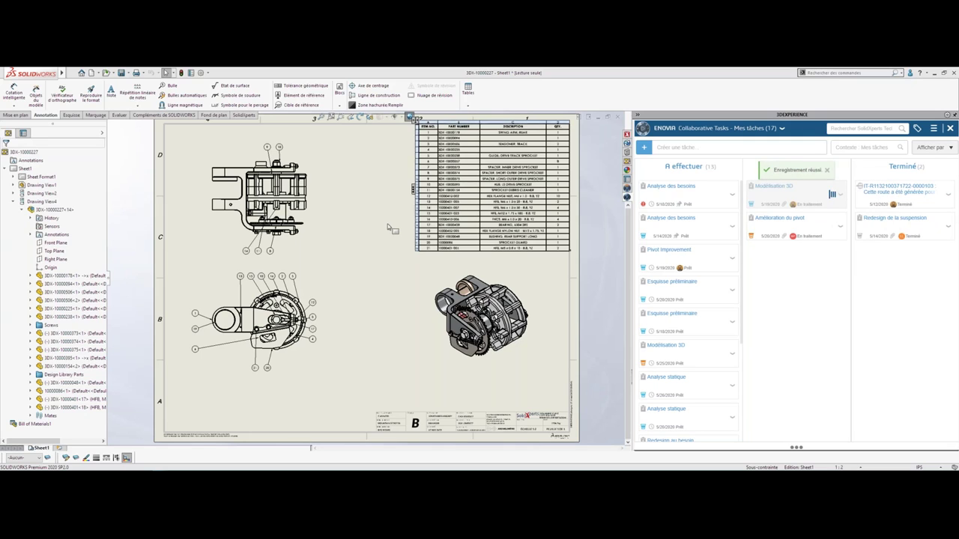
{"action": "key", "text": "alt+Tab"}
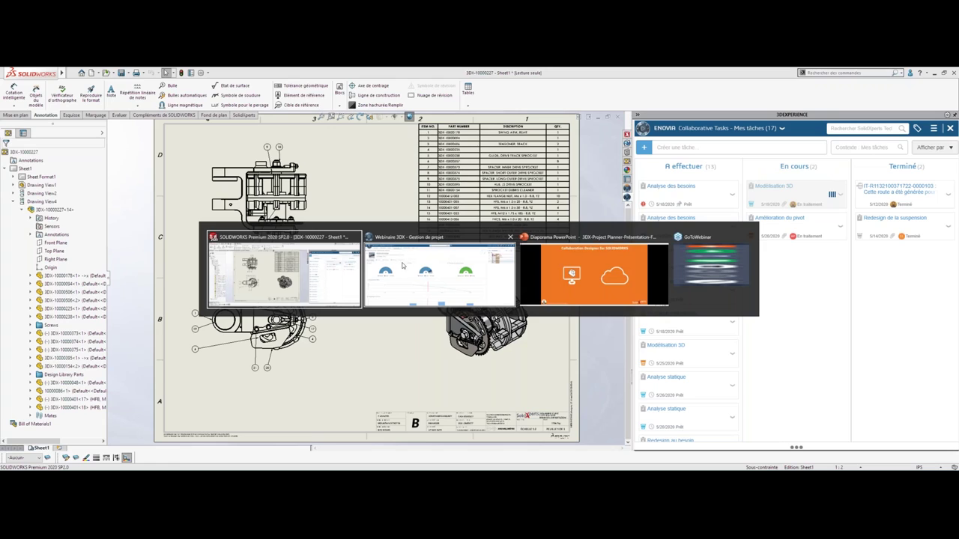
- In the 3DDashboard, open the ECO-1256 change order summary
{"action": "left_click", "coordinate": [402, 265]}
{"action": "left_click", "coordinate": [86, 176]}
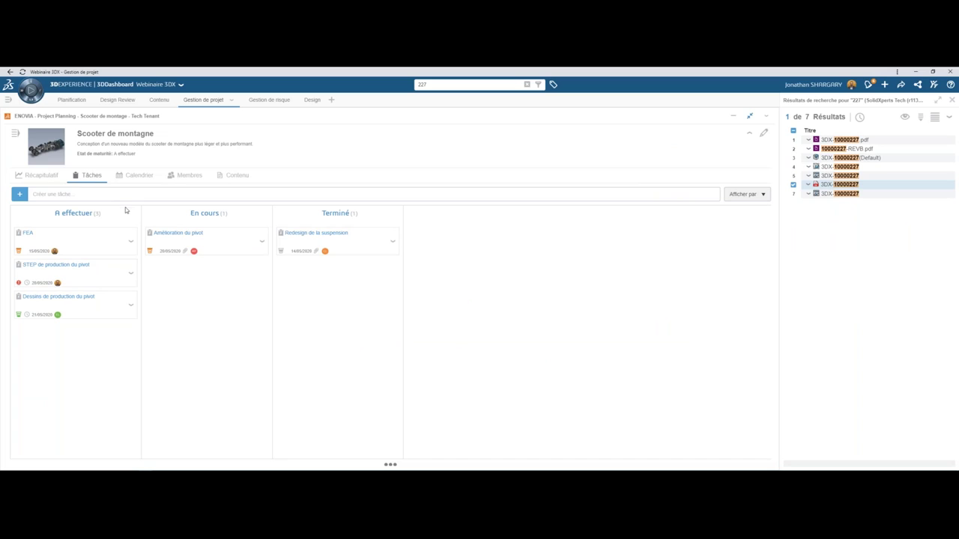
{"action": "left_click", "coordinate": [15, 136]}
{"action": "left_click", "coordinate": [84, 216]}
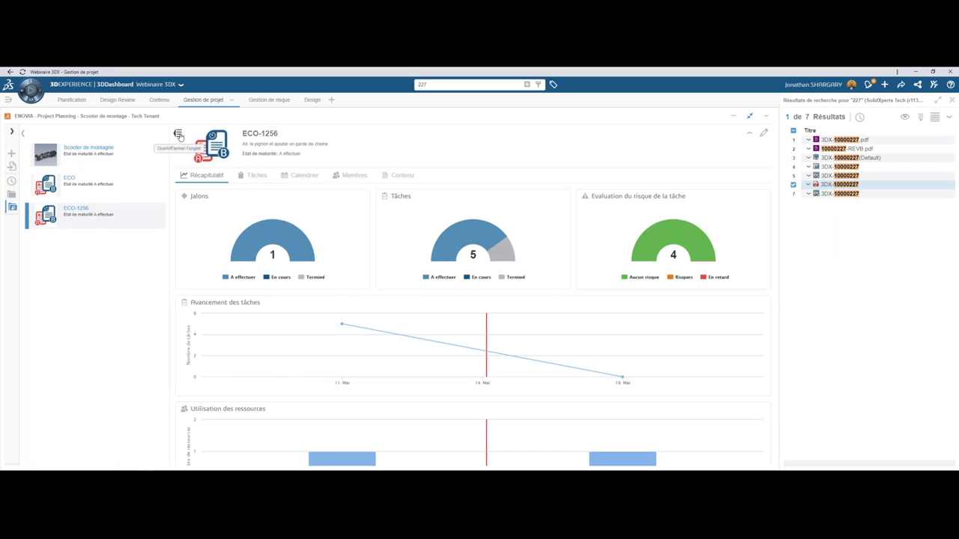
{"action": "left_click", "coordinate": [180, 135]}
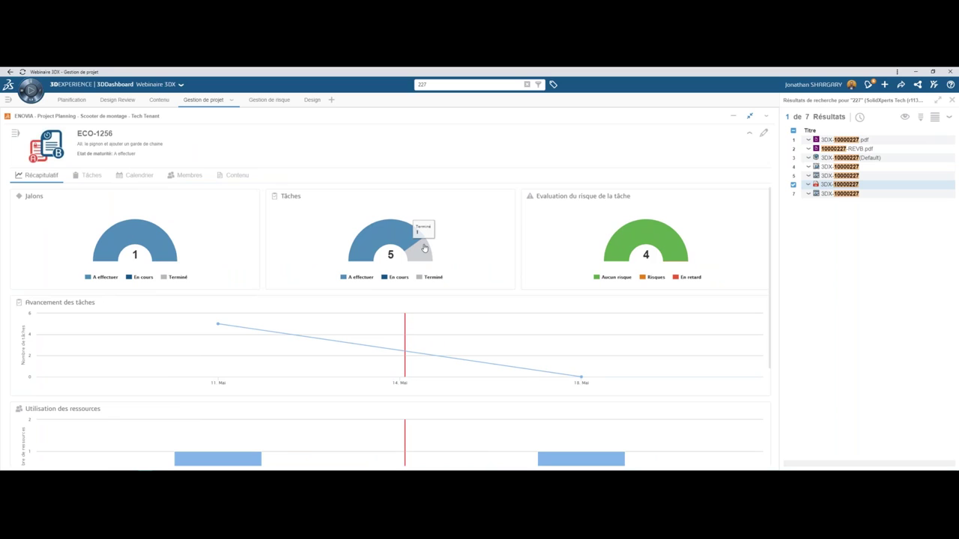
- Review the ECO-1256 Gantt calendar, then display its task board
{"action": "left_click", "coordinate": [132, 176]}
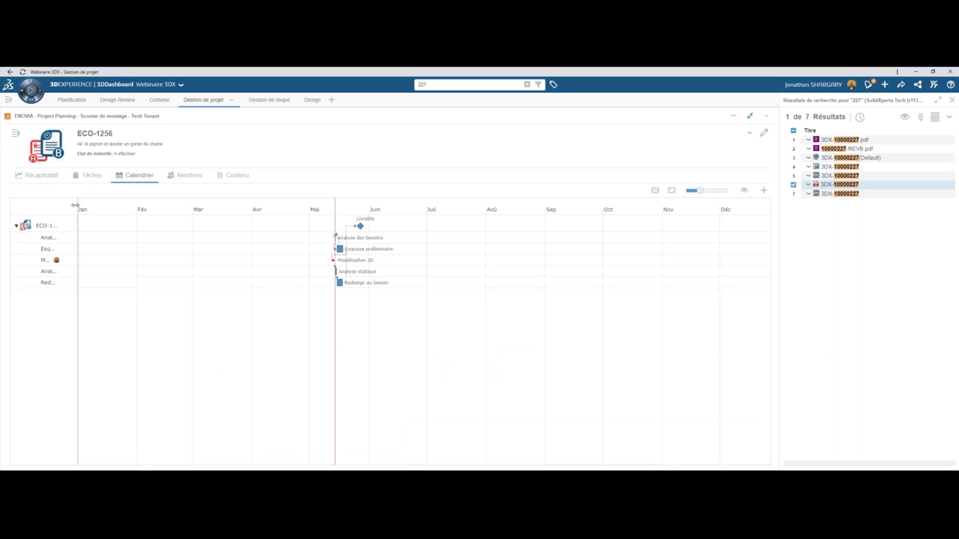
{"action": "left_click_drag", "start_coordinate": [75, 204], "coordinate": [182, 205]}
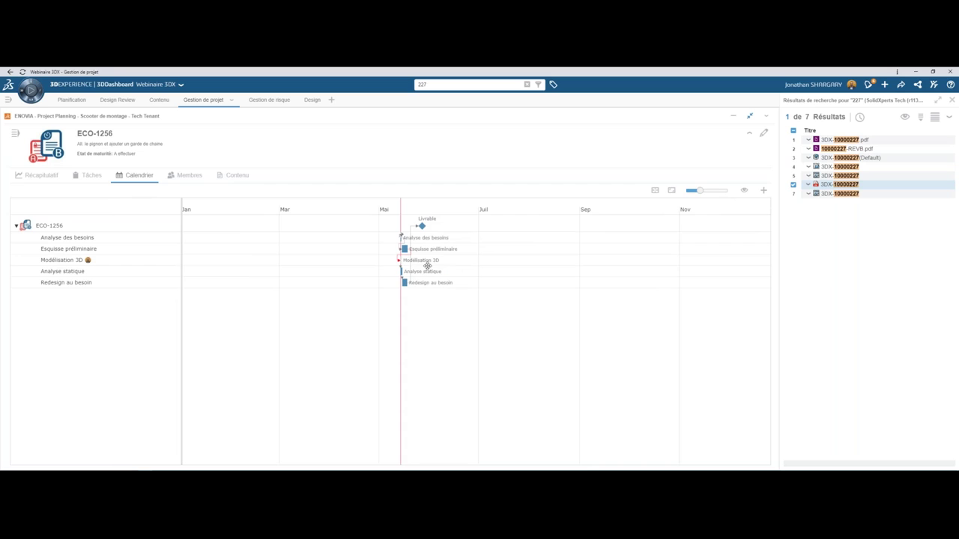
{"action": "scroll", "coordinate": [419, 266], "scroll_direction": "up", "scroll_amount": 2}
{"action": "scroll", "coordinate": [225, 251], "scroll_direction": "up", "scroll_amount": 3}
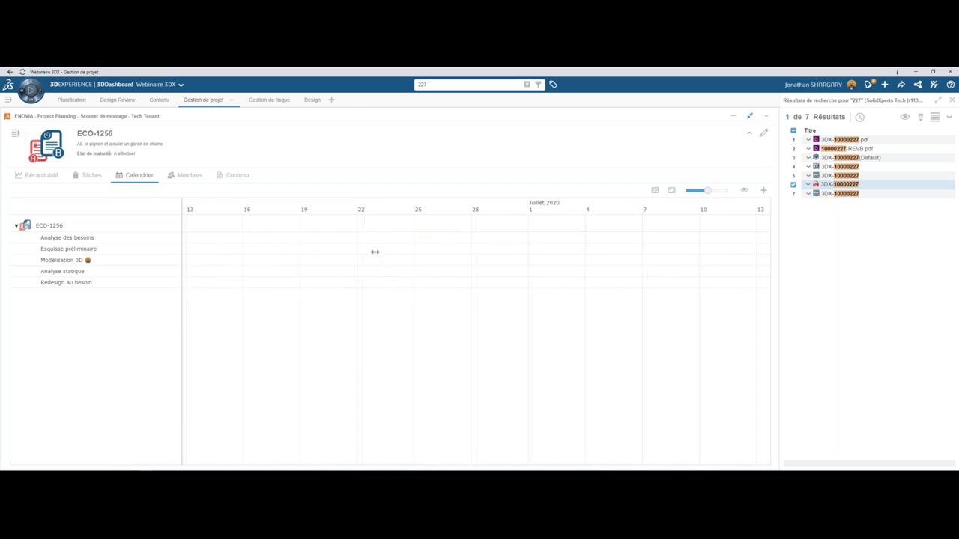
{"action": "left_click", "coordinate": [672, 191]}
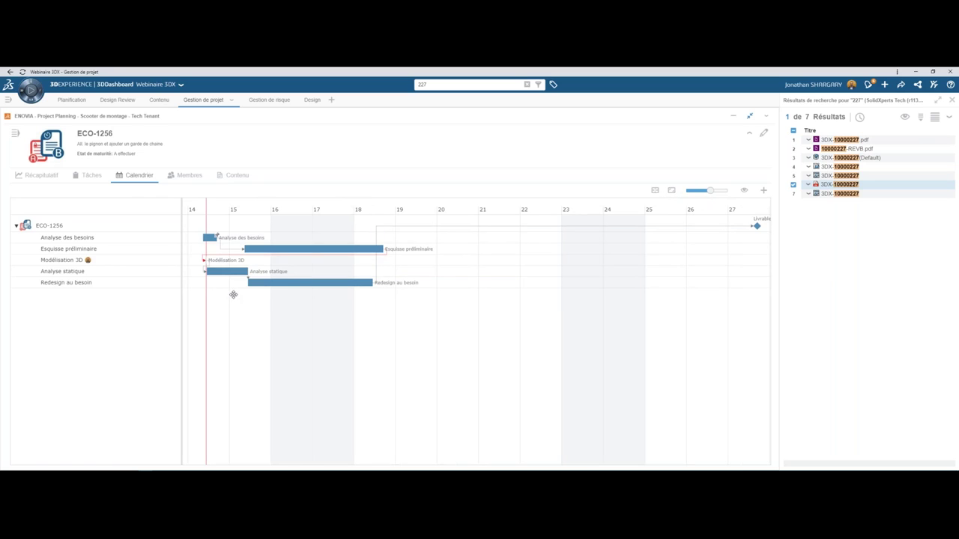
{"action": "left_click", "coordinate": [88, 175]}
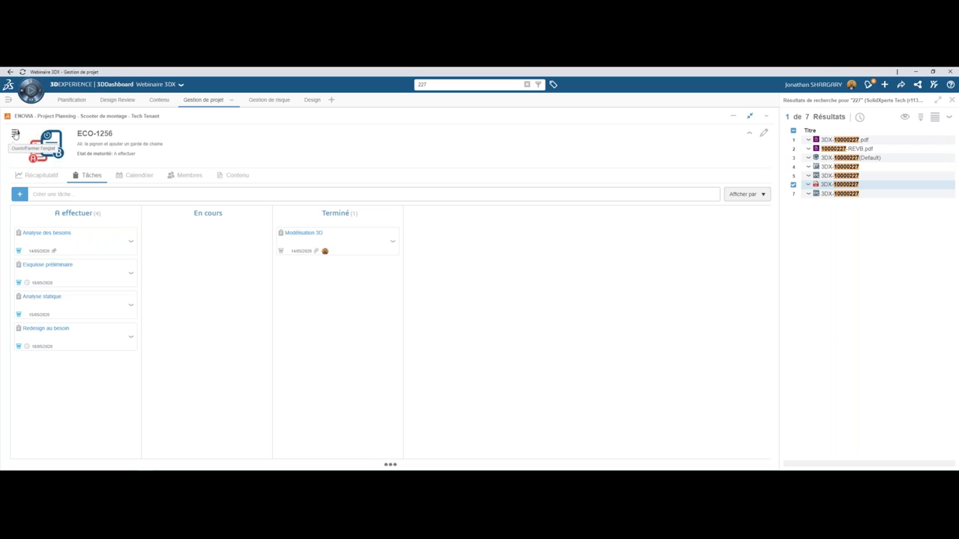
- Return via Scooter de montagne to the ECO-1256 task board and move Analyse des besoins into En cours
{"action": "left_click", "coordinate": [15, 134]}
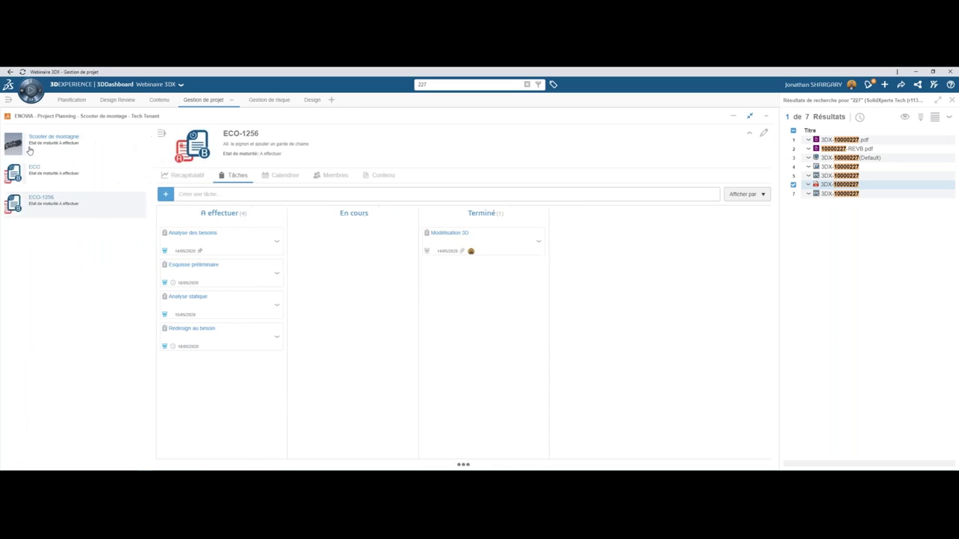
{"action": "left_click", "coordinate": [88, 151]}
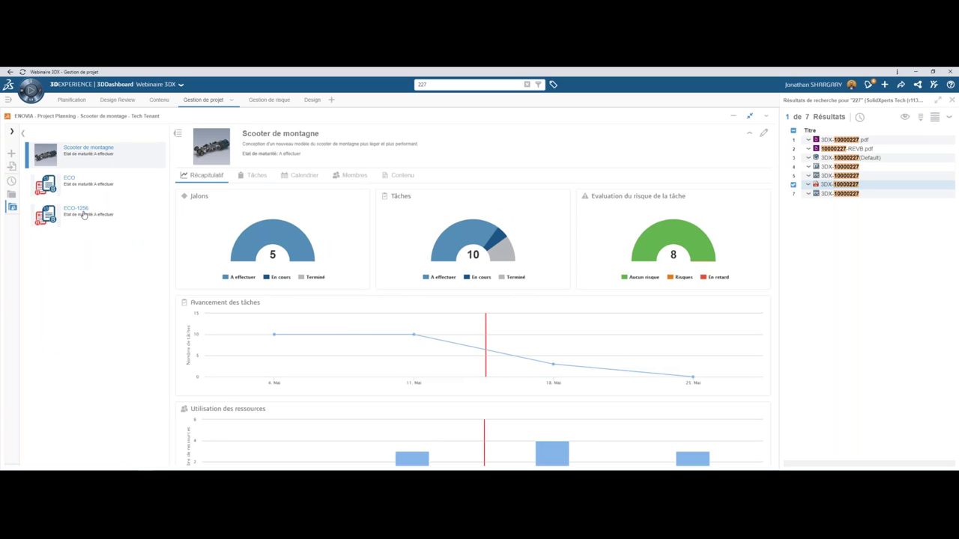
{"action": "left_click", "coordinate": [177, 133]}
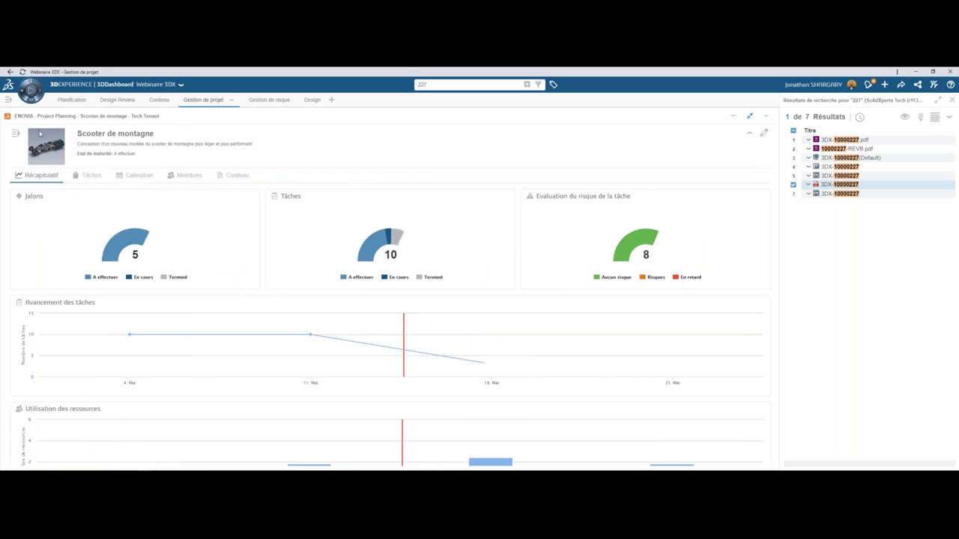
{"action": "left_click", "coordinate": [16, 134]}
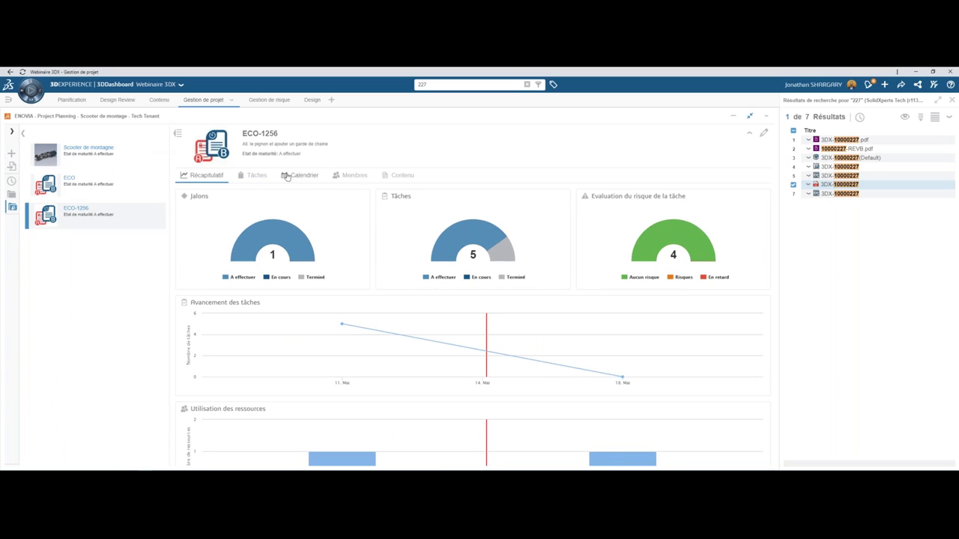
{"action": "left_click", "coordinate": [254, 175]}
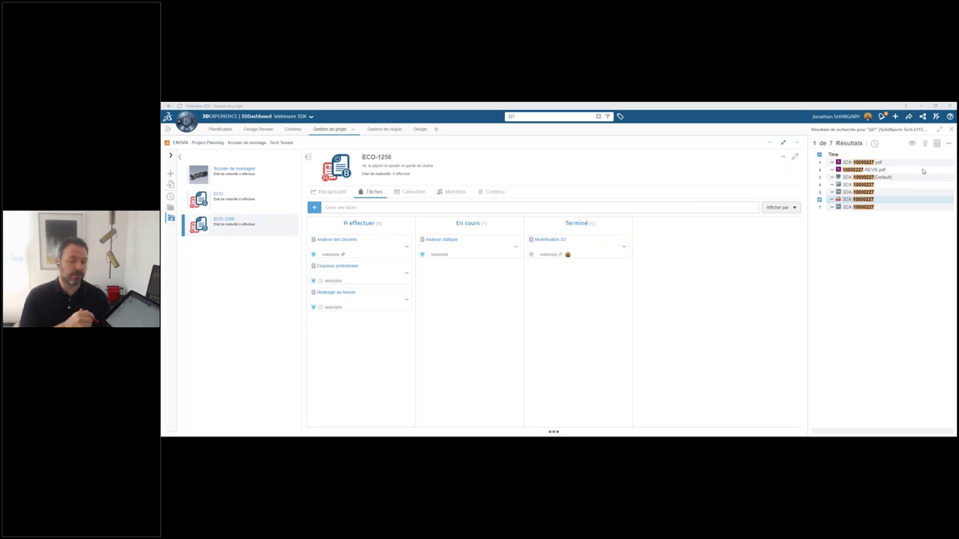
{"action": "mouse_move", "coordinate": [360, 247]}
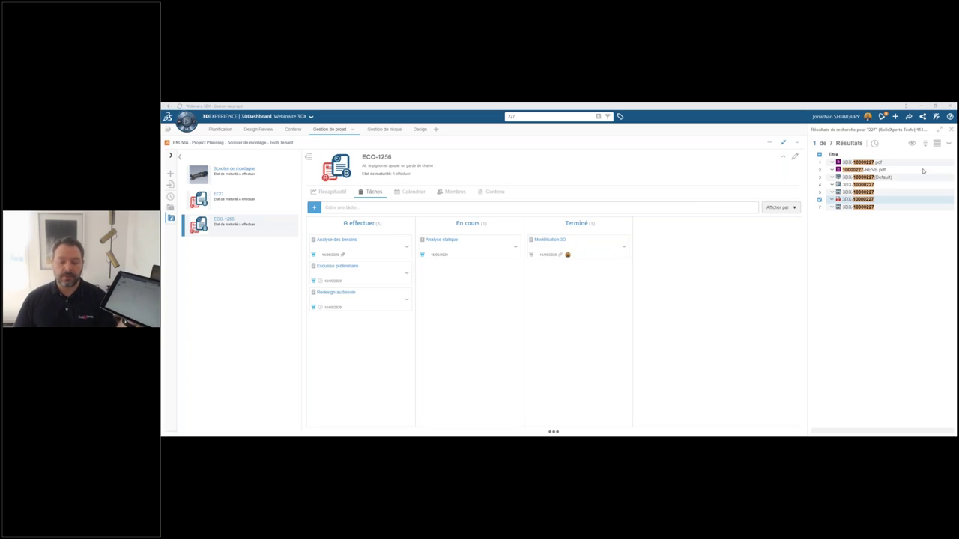
{"action": "left_click_drag", "start_coordinate": [399, 246], "coordinate": [469, 243]}
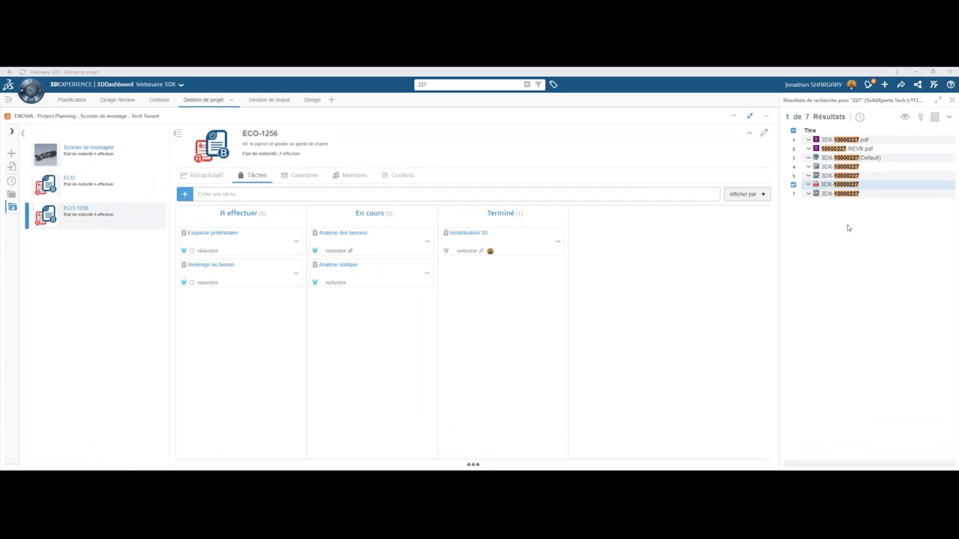
- Advance the PowerPoint slideshow to the Gestion des problèmes highlight, then return to the 3DEXPERIENCE dashboard
{"action": "key", "text": "alt+Tab"}
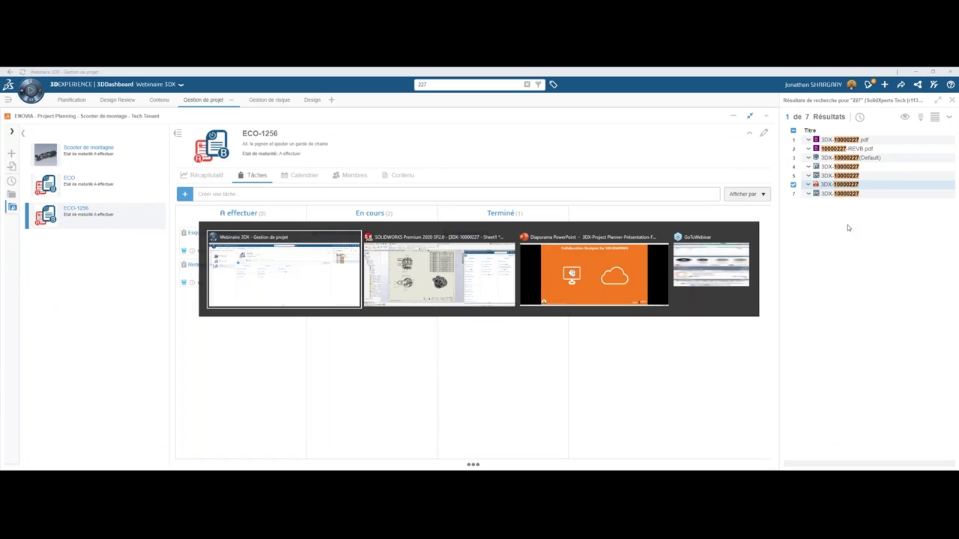
{"action": "key", "text": "alt+Tab"}
{"action": "key", "text": "alt+Tab"}
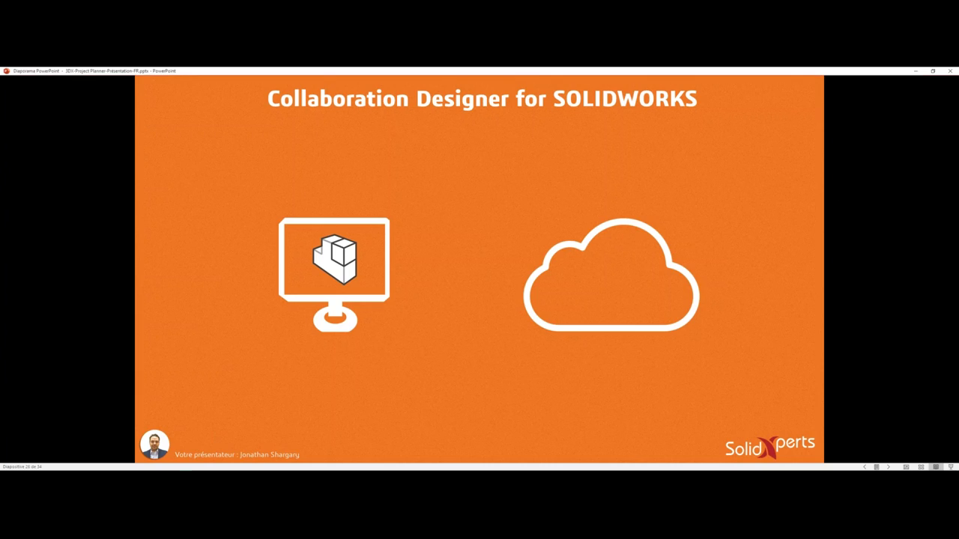
{"action": "key", "text": "Right"}
{"action": "key", "text": "Right"}
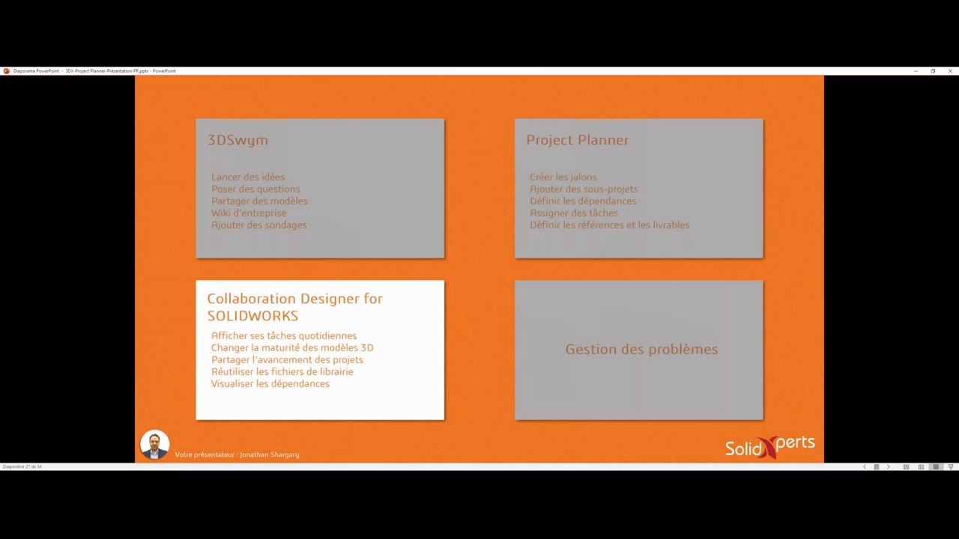
{"action": "key", "text": "Right"}
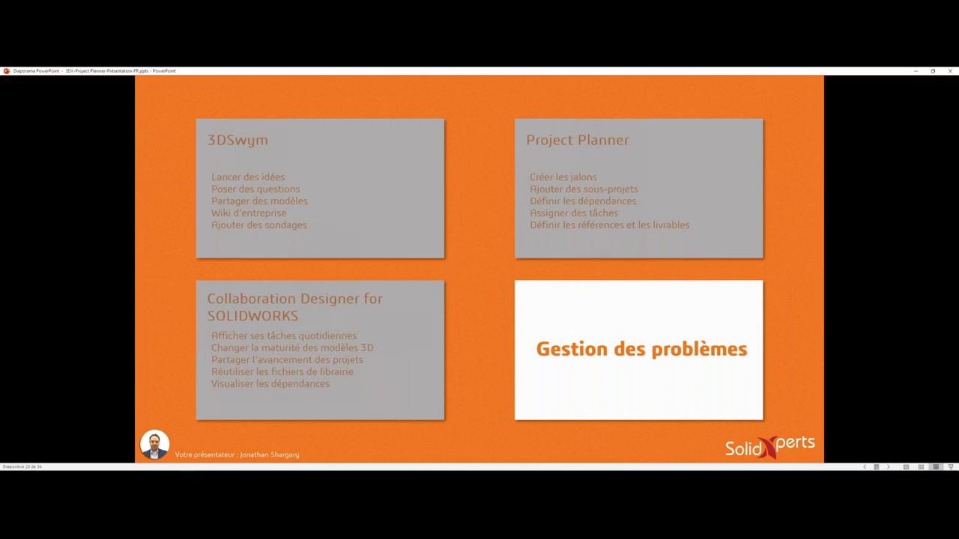
{"action": "key", "text": "super+Tab"}
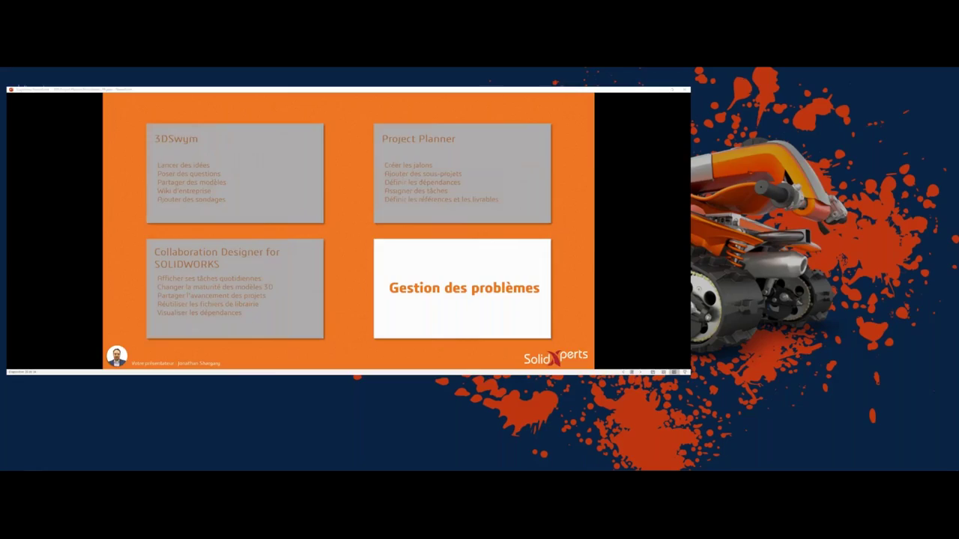
{"action": "left_click", "coordinate": [387, 198]}
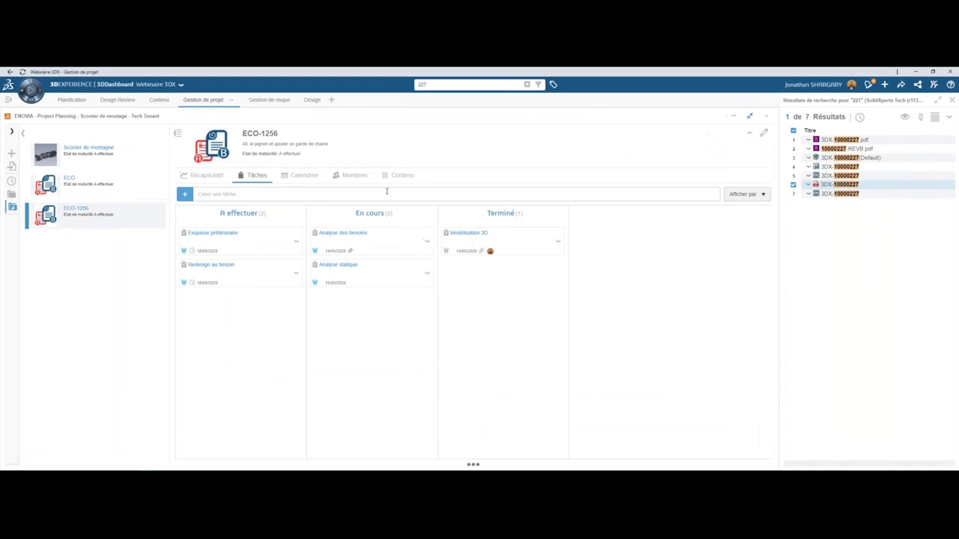
- Load the 3DX-10000227 (Default) assembly into Issue Management's 3D Review and start a Nouveau problème vierge
{"action": "left_click", "coordinate": [269, 100]}
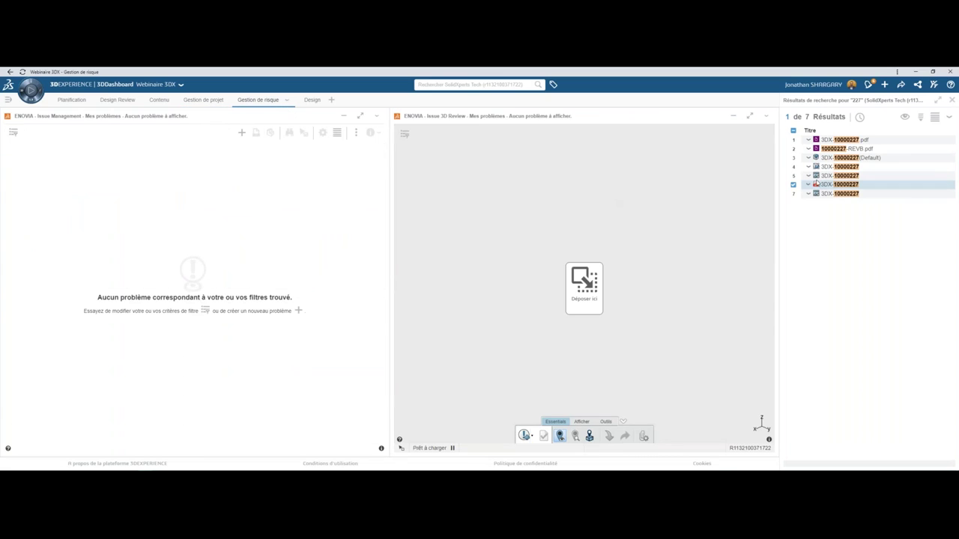
{"action": "left_click", "coordinate": [828, 159]}
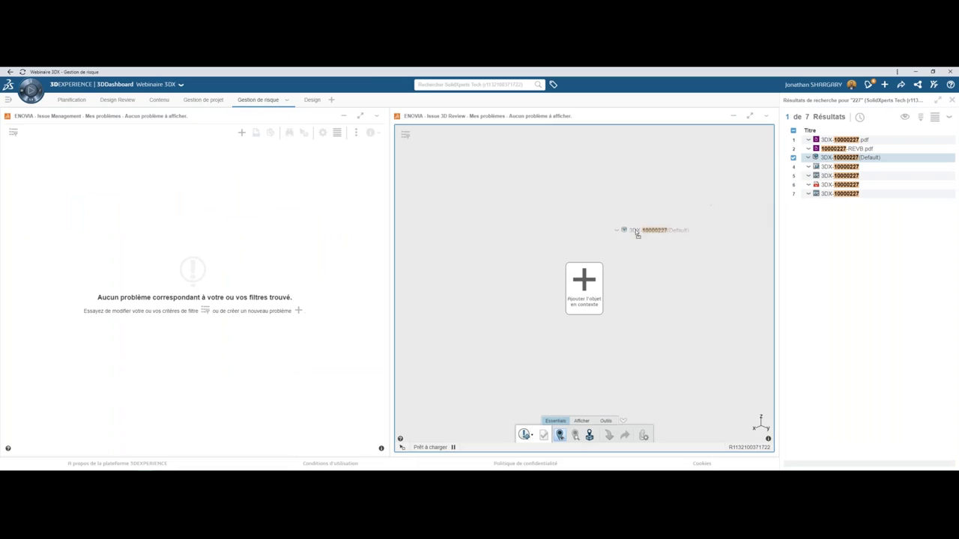
{"action": "left_click_drag", "start_coordinate": [827, 159], "coordinate": [633, 230]}
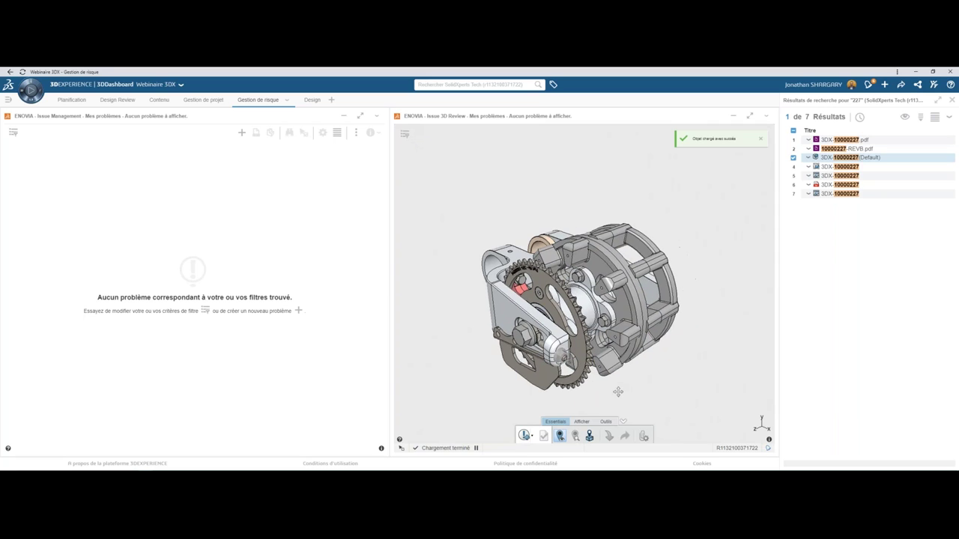
{"action": "left_click", "coordinate": [528, 435]}
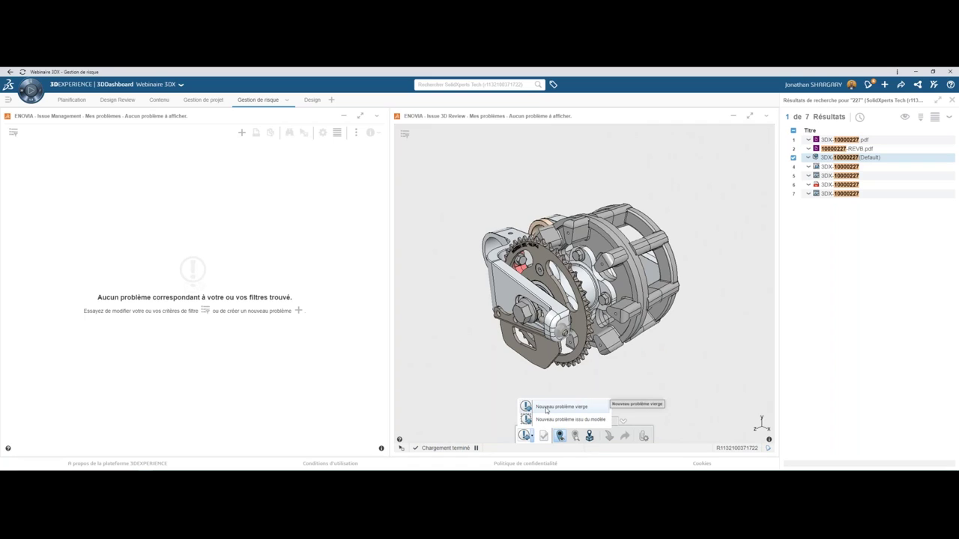
{"action": "left_click", "coordinate": [546, 409]}
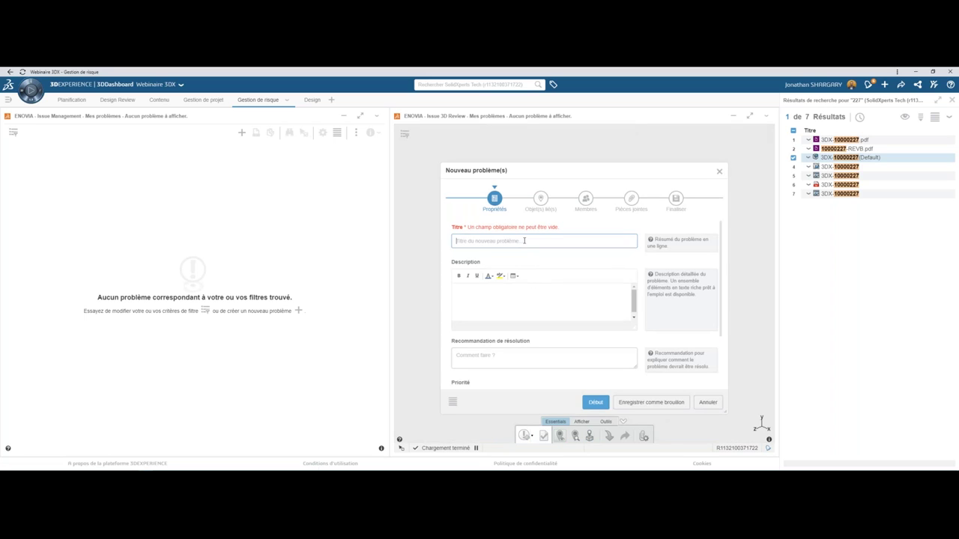
- Title the issue 'Risque de rupture' with description 'Faire une analyse sur le pignon avec rainures'
{"action": "type", "text": "Risque de rup"}
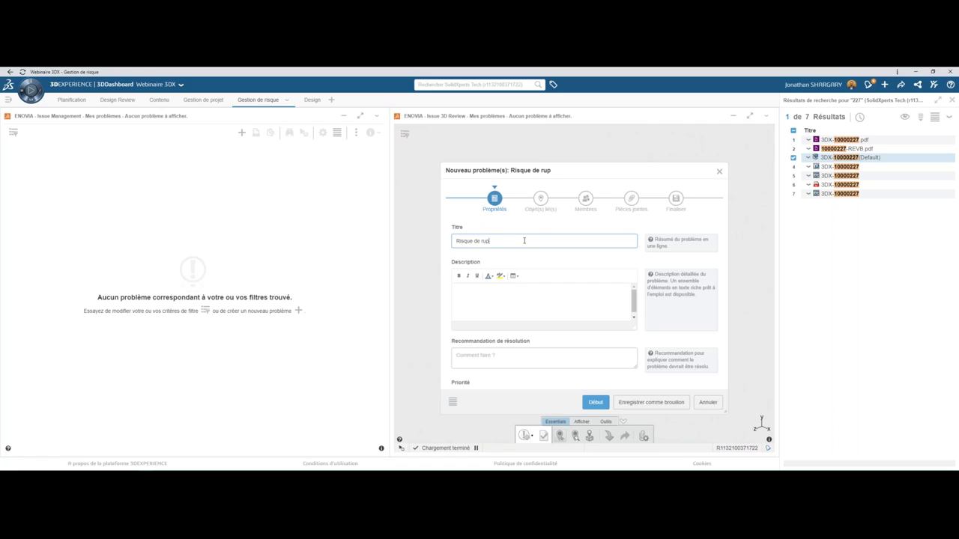
{"action": "type", "text": "ture"}
{"action": "key", "text": "Tab"}
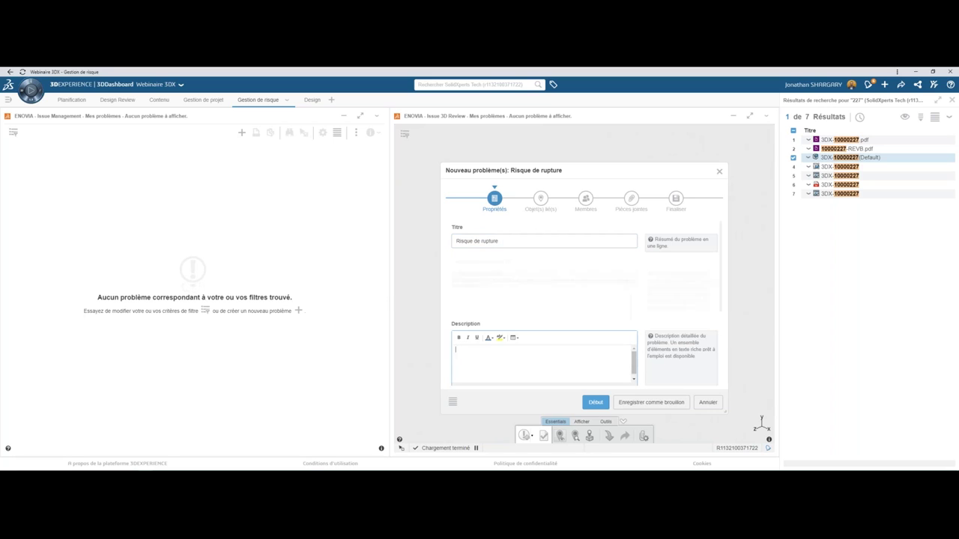
{"action": "type", "text": "Faire une "}
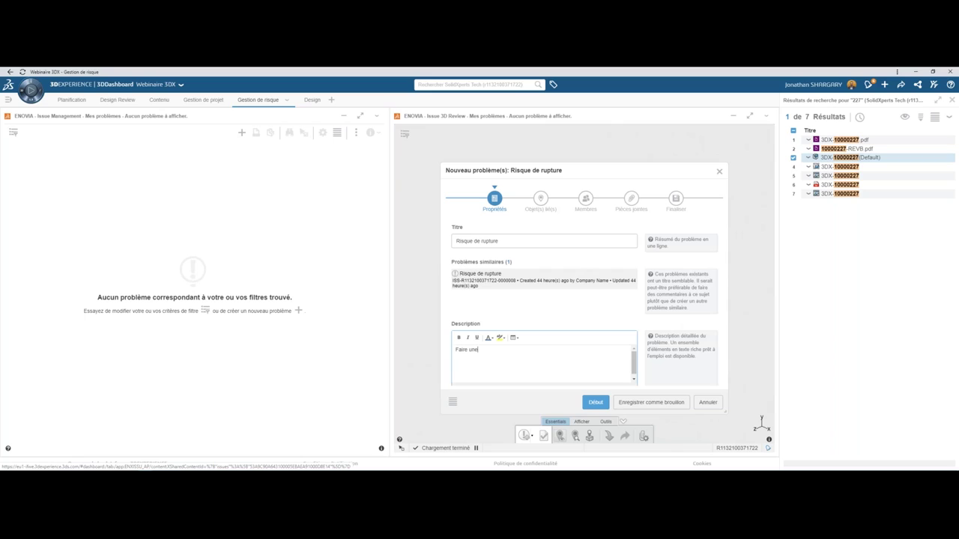
{"action": "type", "text": "analyse "}
{"action": "type", "text": "sur le pi"}
{"action": "type", "text": "gn"}
{"action": "type", "text": "on"}
{"action": "type", "text": " avec"}
{"action": "type", "text": " rainures"}
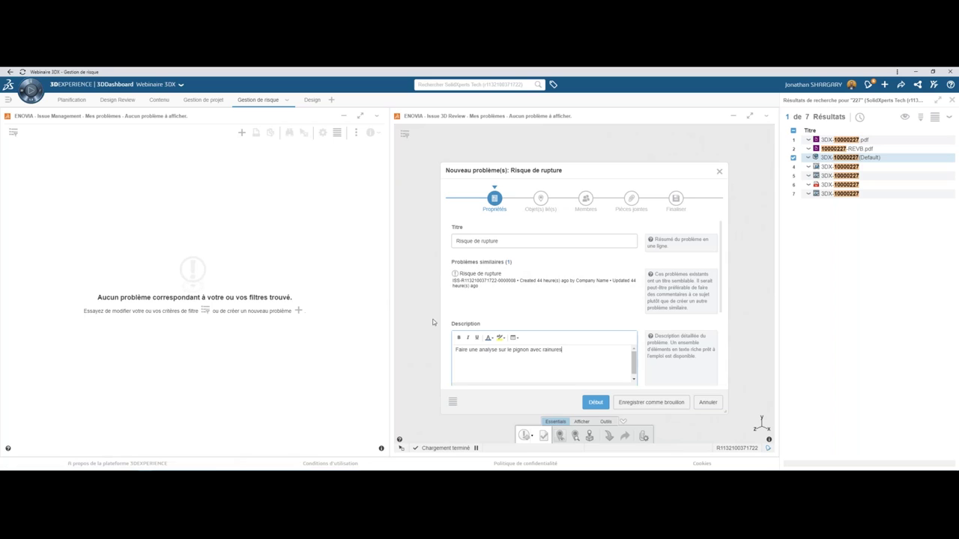
{"action": "scroll", "coordinate": [449, 315], "scroll_direction": "down", "scroll_amount": 3}
- Set the issue priority to Elevé and the due date to 22 May 2020
{"action": "left_click", "coordinate": [474, 295]}
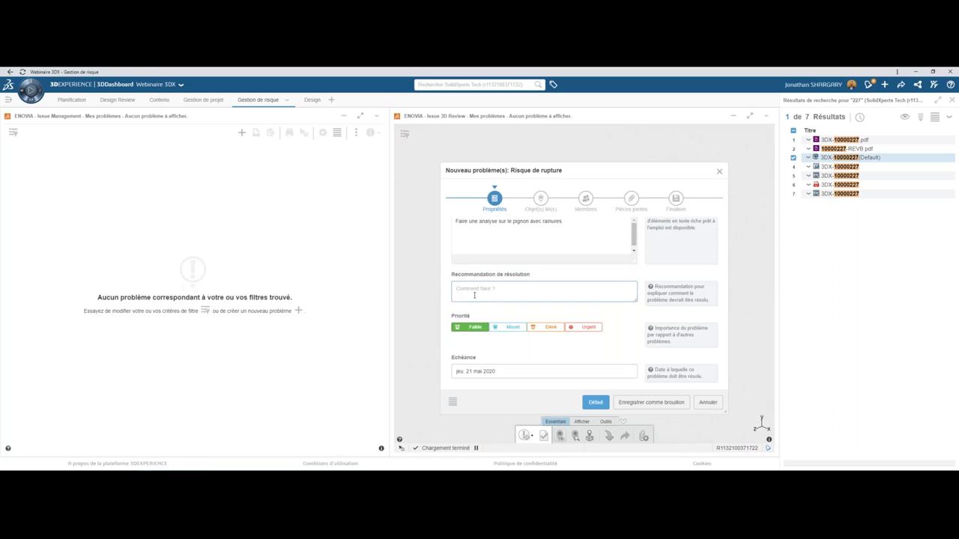
{"action": "left_click", "coordinate": [546, 328]}
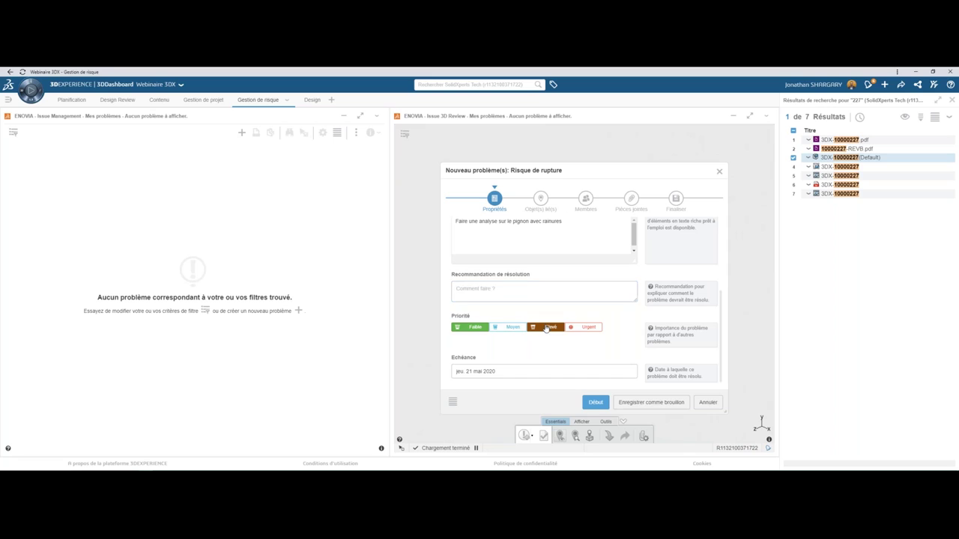
{"action": "left_click", "coordinate": [541, 371]}
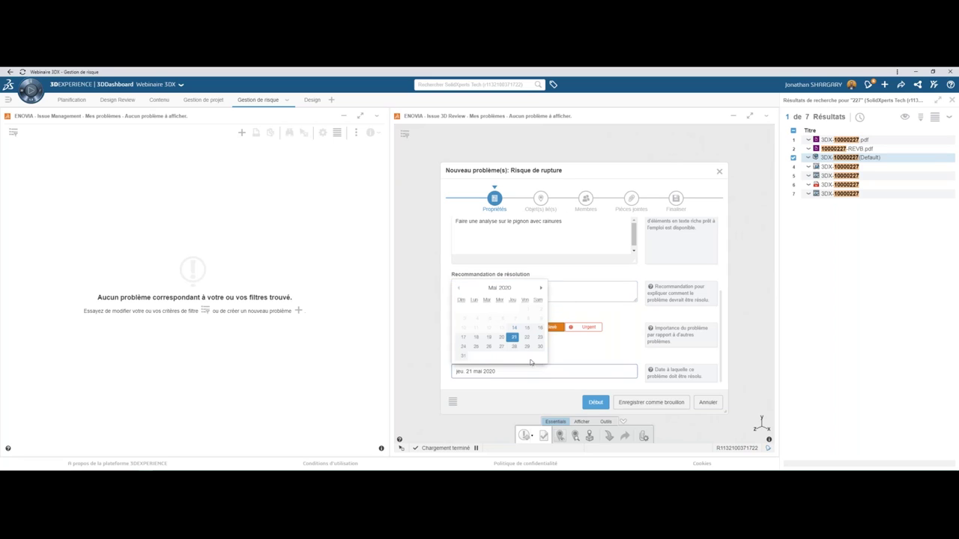
{"action": "left_click", "coordinate": [525, 343]}
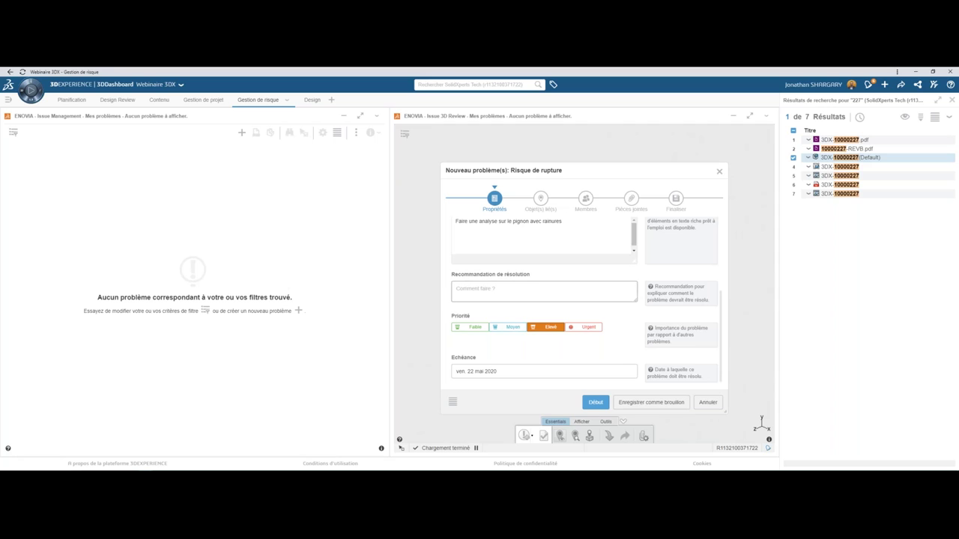
{"action": "scroll", "coordinate": [524, 300], "scroll_direction": "up", "scroll_amount": 5}
- Link the front sprocket gear 3DX-10000094 to the issue by picking it in the 3D view
{"action": "left_click", "coordinate": [541, 199]}
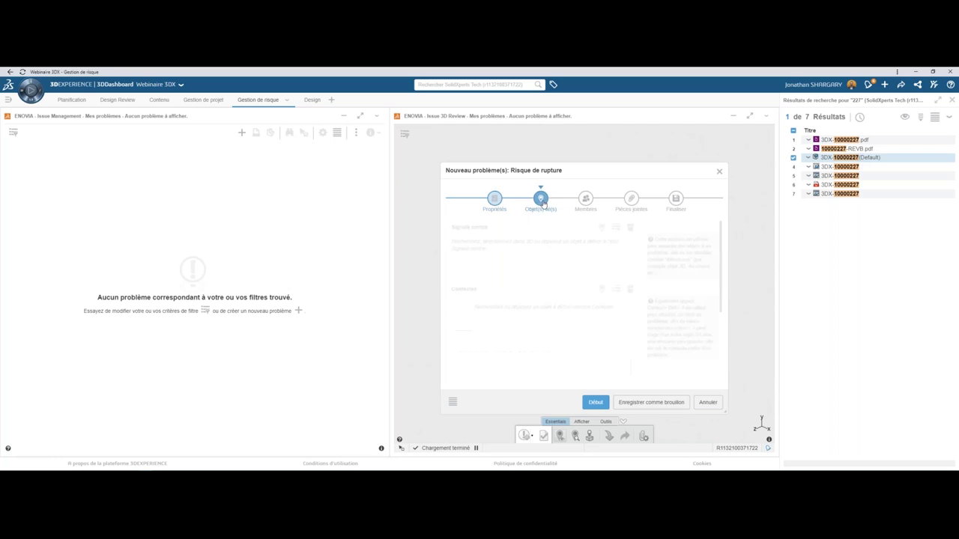
{"action": "left_click", "coordinate": [601, 226]}
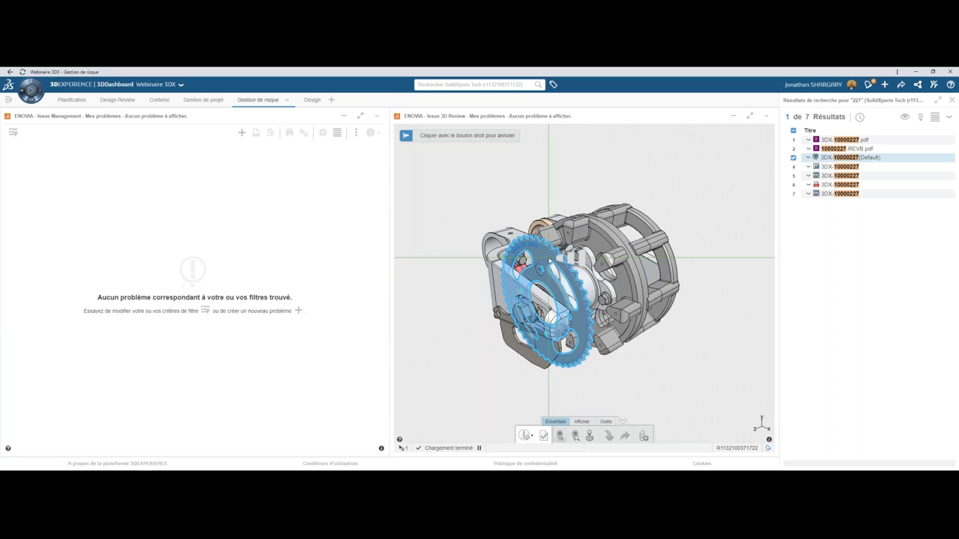
{"action": "left_click", "coordinate": [579, 260]}
{"action": "left_click", "coordinate": [579, 260]}
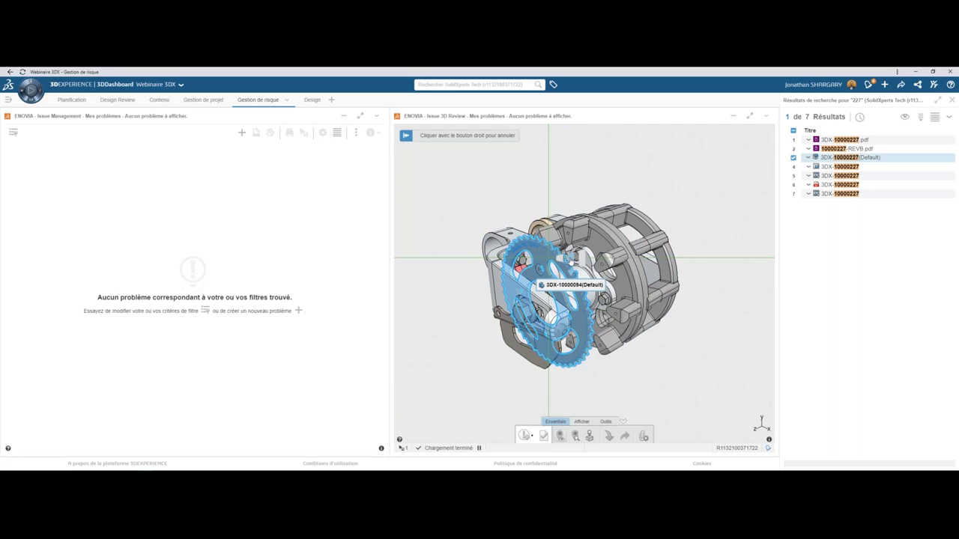
{"action": "left_click", "coordinate": [571, 261]}
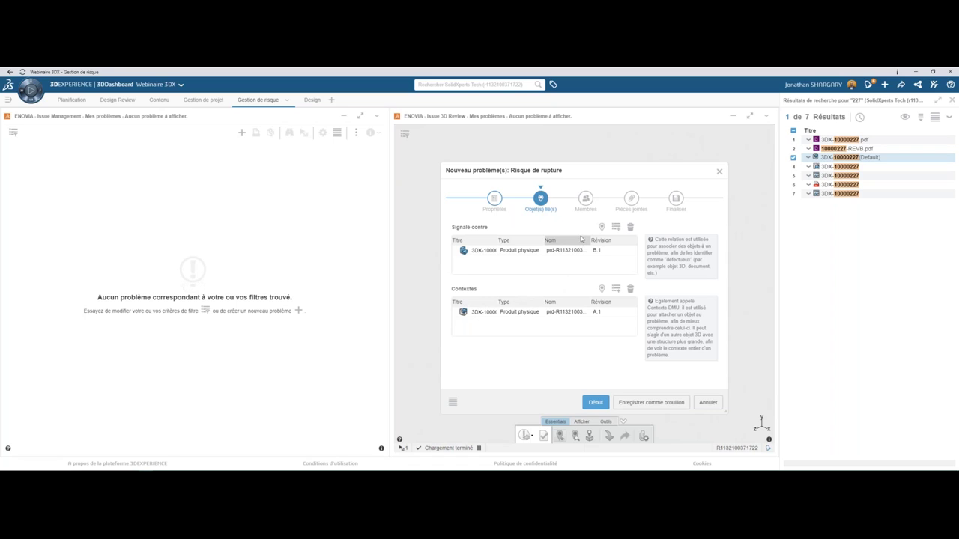
- Step through the Membres and Pièces jointes steps to the Finaliser step
{"action": "left_click", "coordinate": [584, 207]}
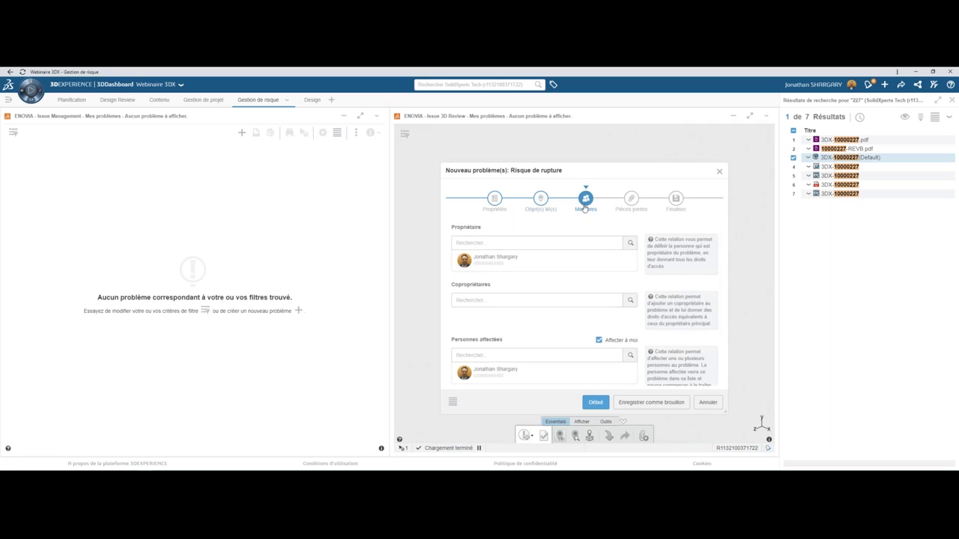
{"action": "left_click", "coordinate": [634, 202]}
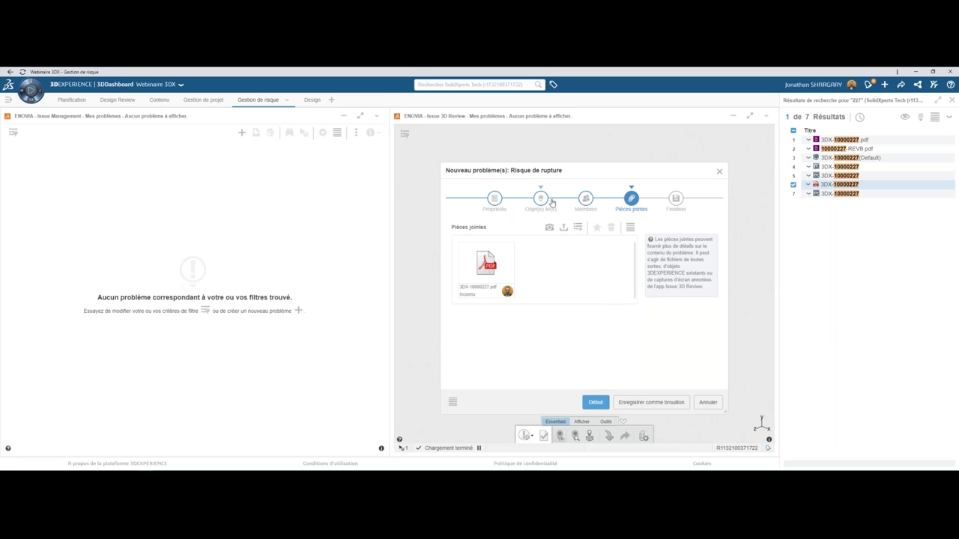
{"action": "left_click", "coordinate": [677, 199]}
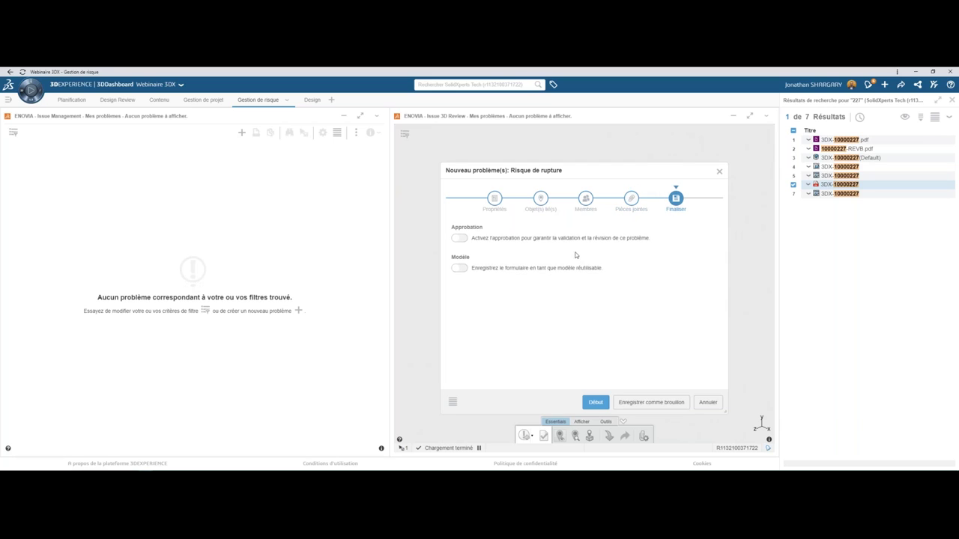
- Create the 'Risque de rupture' issue, review its A effectuer properties, and return to the slideshow
{"action": "left_click", "coordinate": [596, 402]}
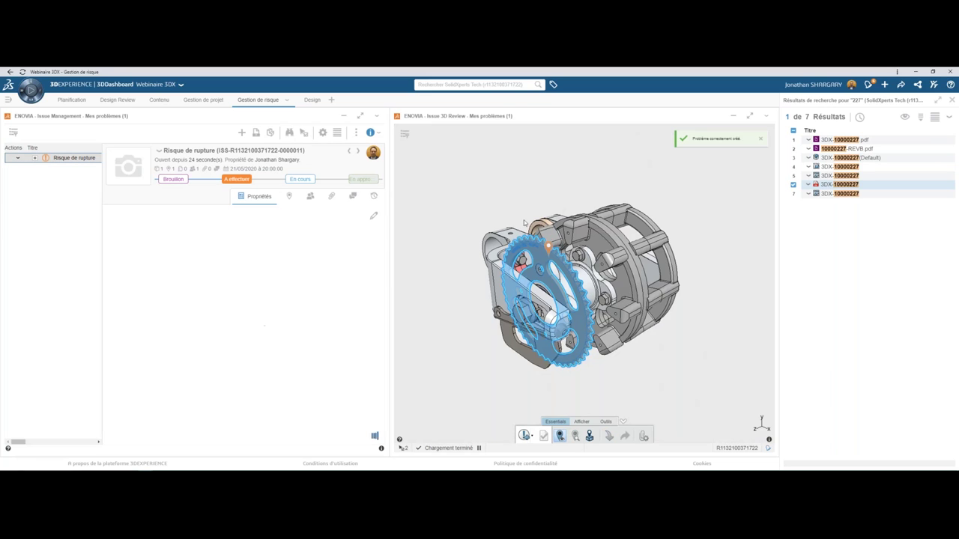
{"action": "scroll", "coordinate": [308, 268], "scroll_direction": "down", "scroll_amount": 2}
{"action": "mouse_move", "coordinate": [309, 272]}
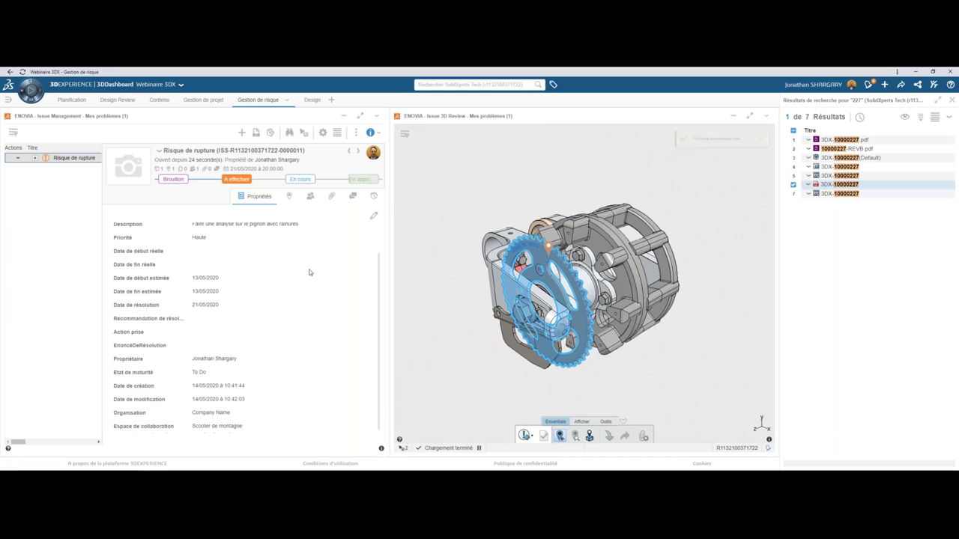
{"action": "scroll", "coordinate": [299, 343], "scroll_direction": "up", "scroll_amount": 2}
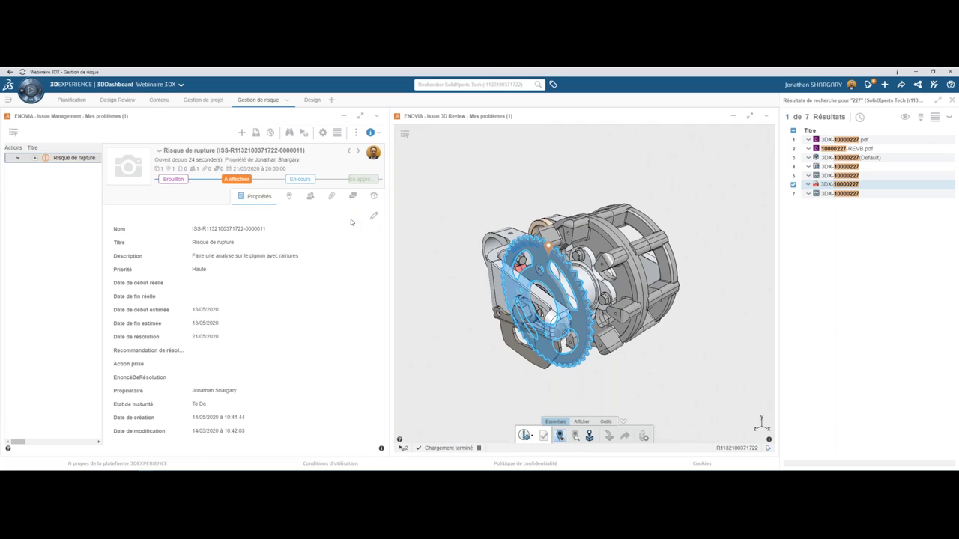
{"action": "key", "text": "alt+Tab"}
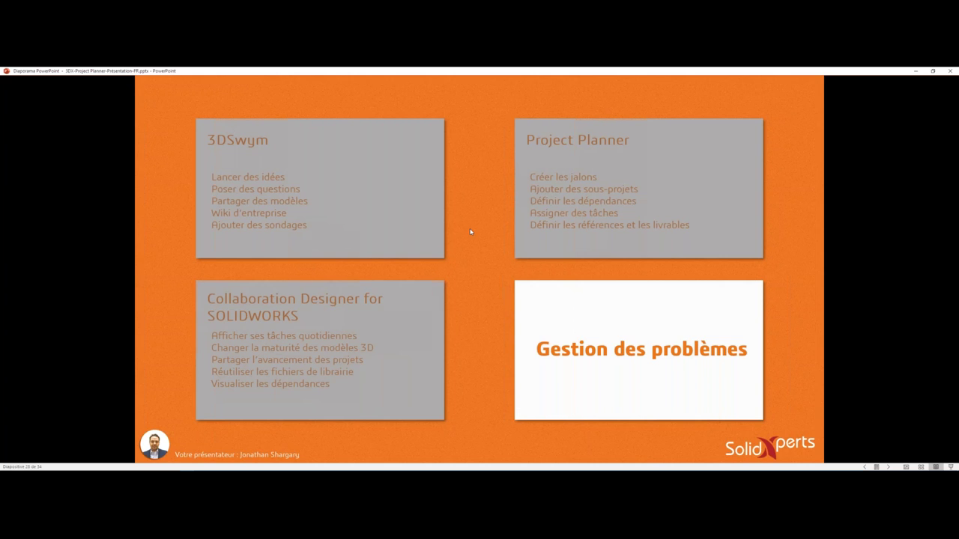
- Advance the slideshow past Gestion des problèmes and 3DEXPERIENCE WORKS toward the closing Merci slide
{"action": "key", "text": "Right"}
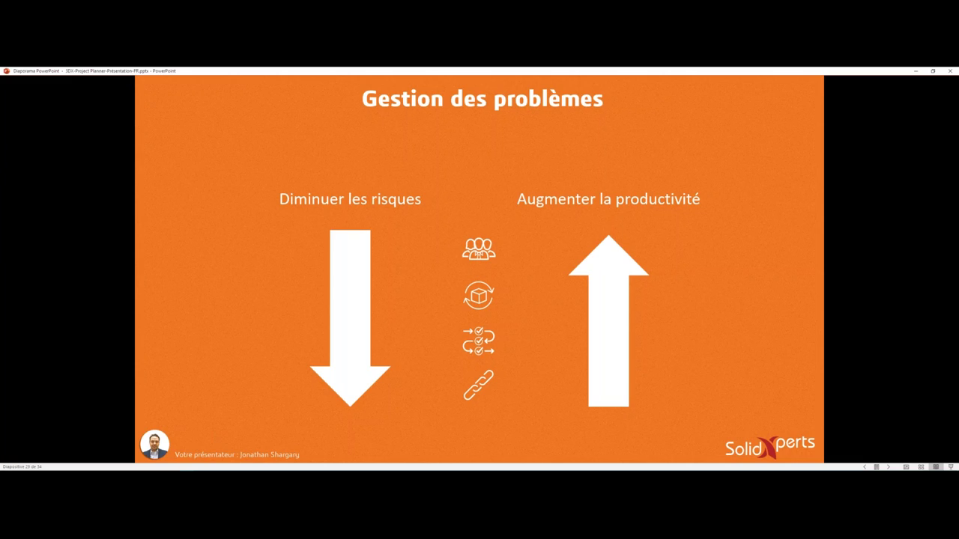
{"action": "key", "text": "Right"}
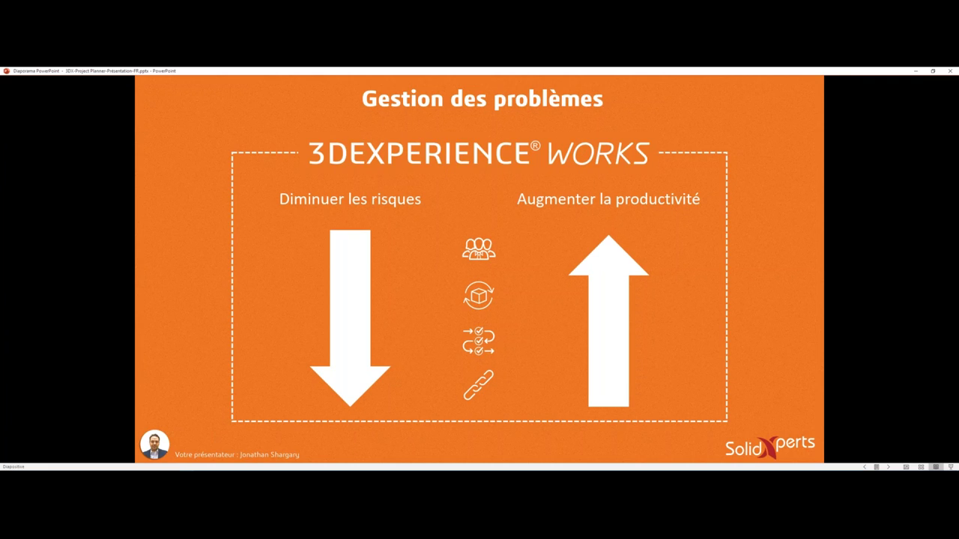
{"action": "key", "text": "Right"}
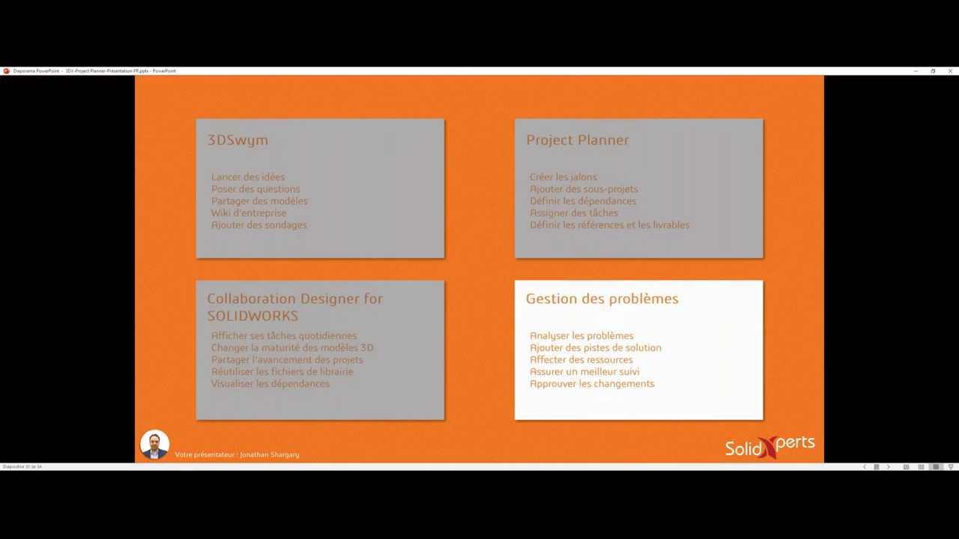
{"action": "key", "text": "Right"}
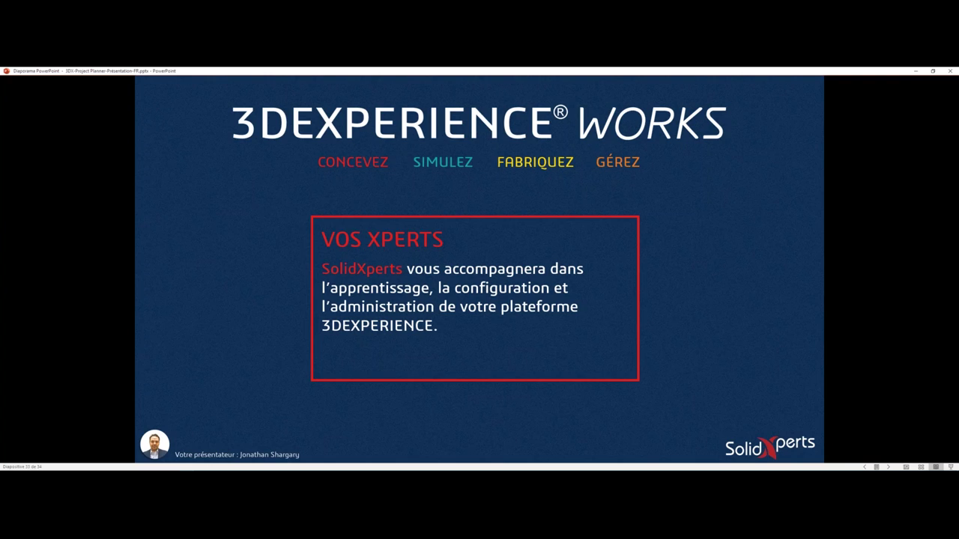
{"action": "key", "text": "Right"}
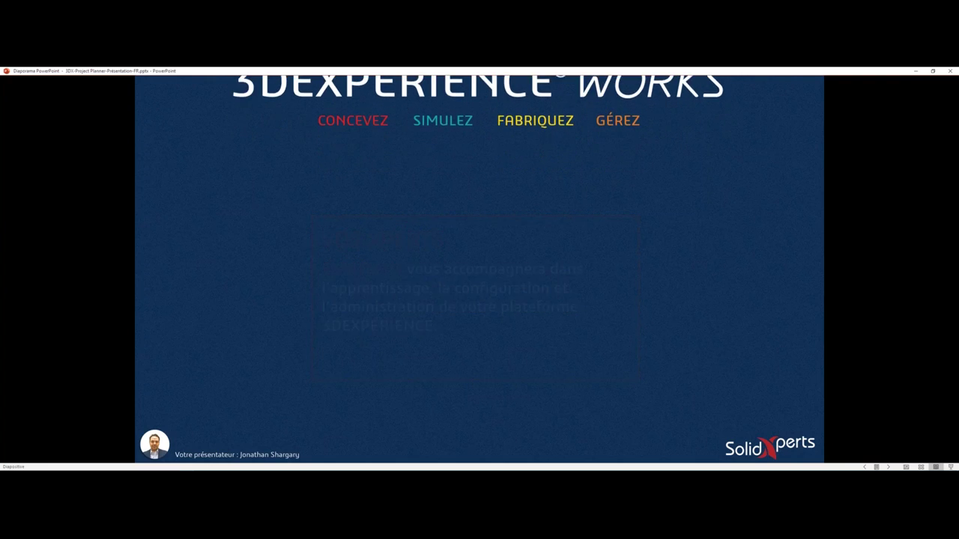